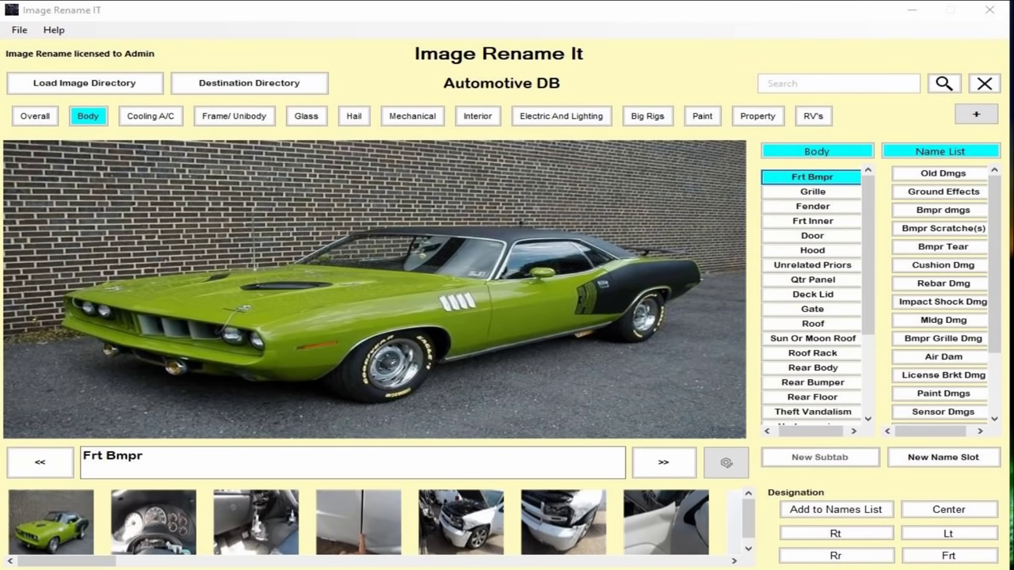
- Unload the current photo set, leaving the viewer, thumbnails and Body name lists empty
click(91, 87)
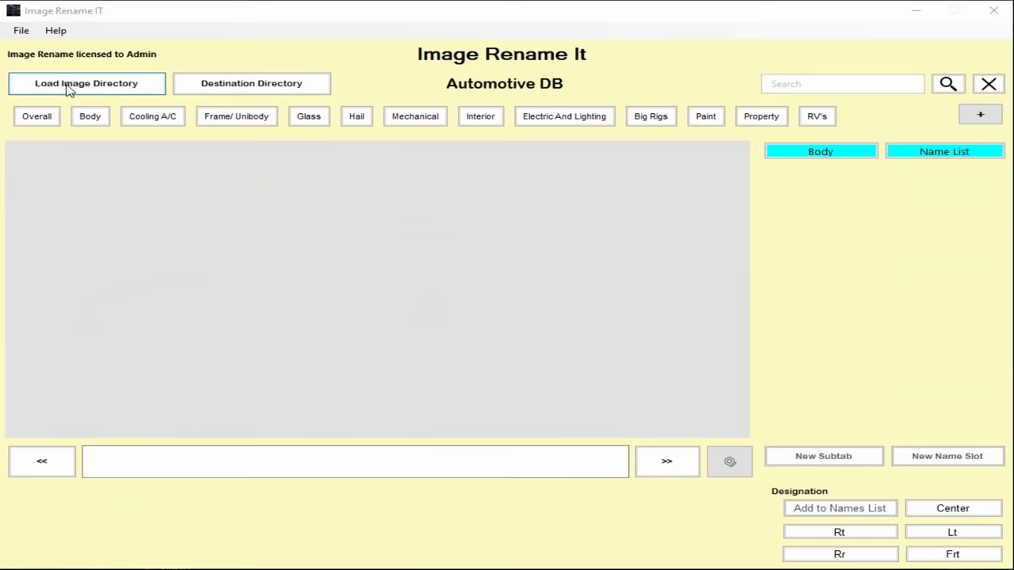
- Load the photos from the SOURCE Camera Images folder, bringing up the 71 CUDA photo
click(68, 90)
scroll(586, 355, down, 7)
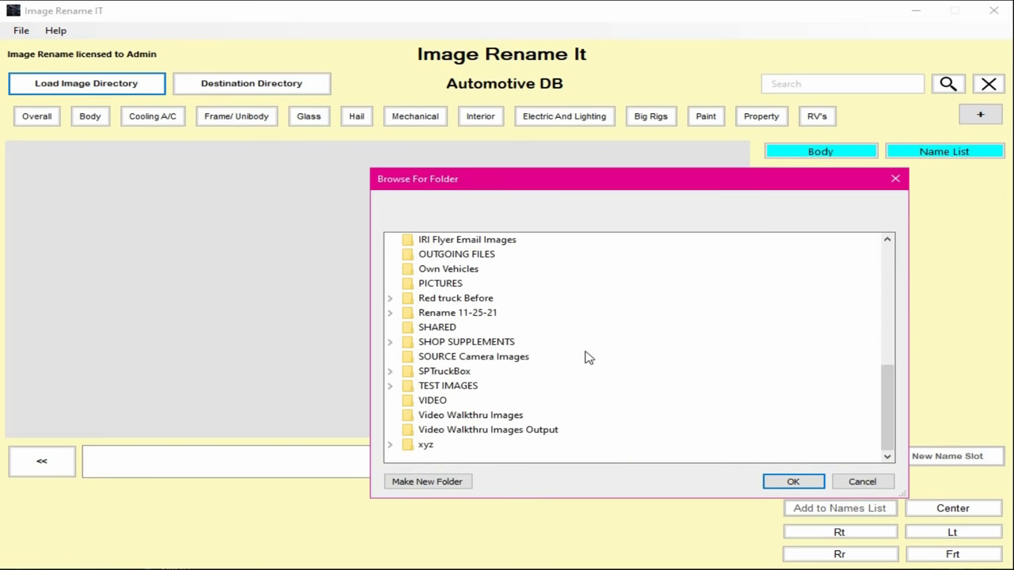
click(433, 361)
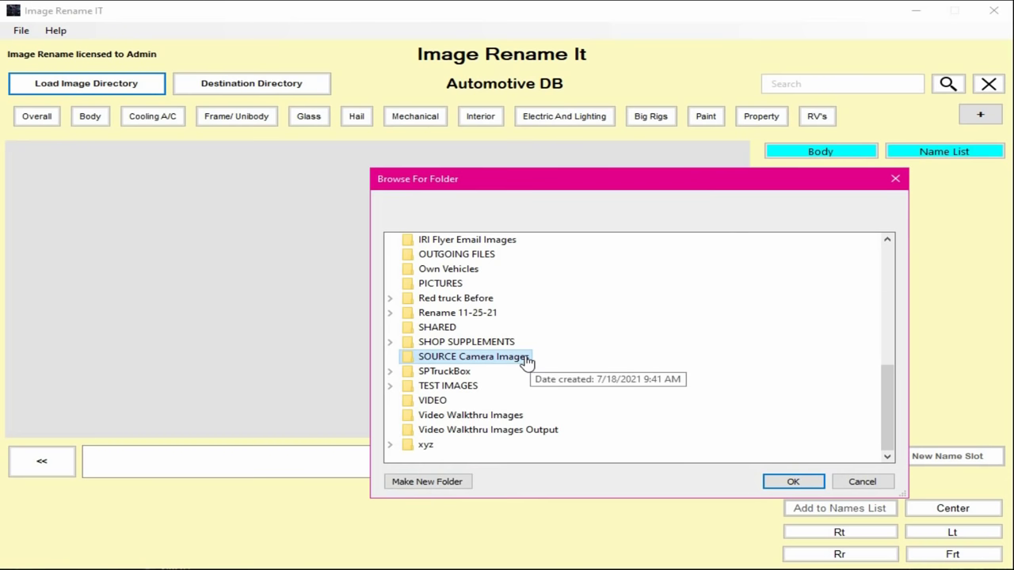
click(770, 482)
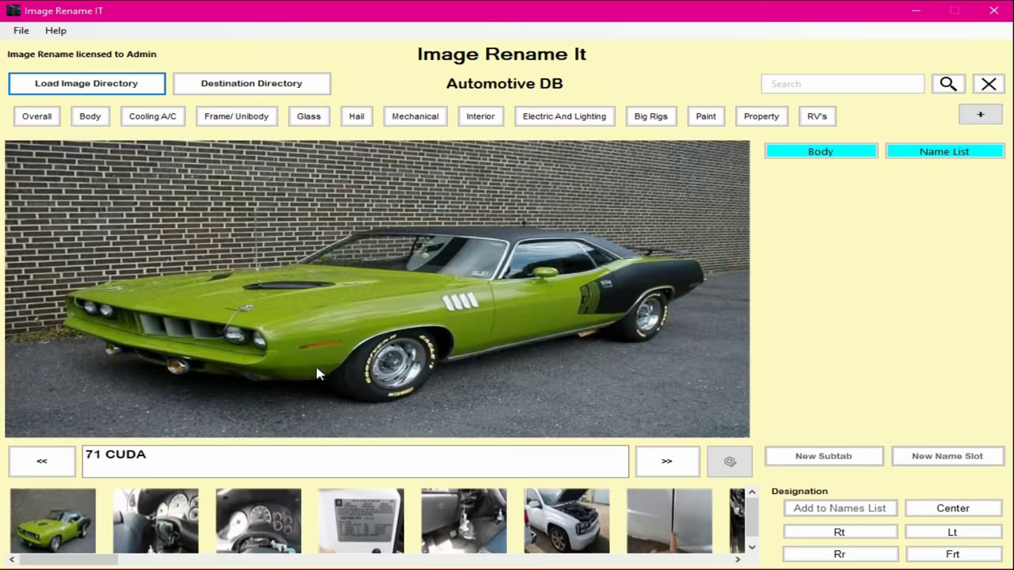
click(666, 463)
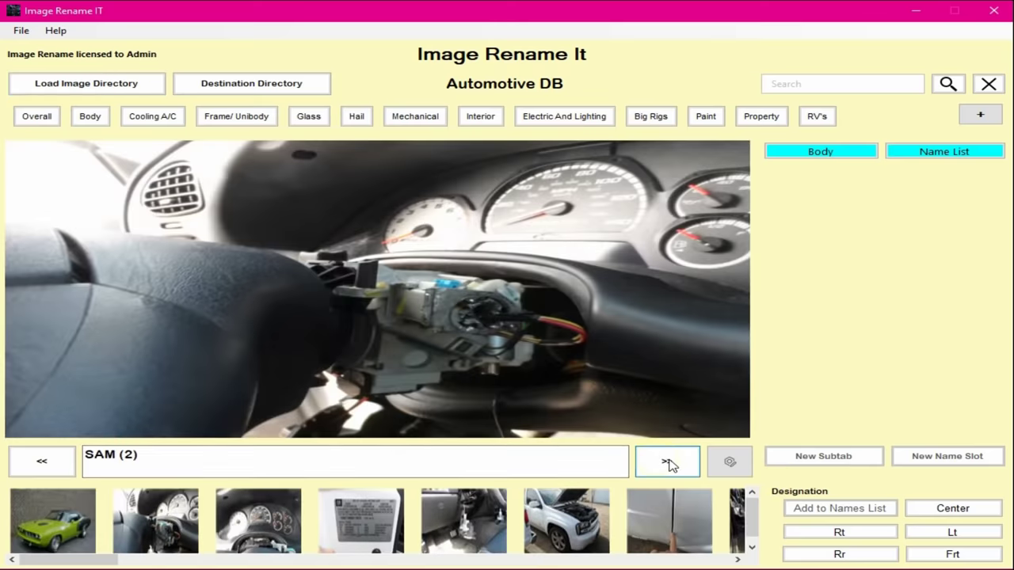
click(669, 466)
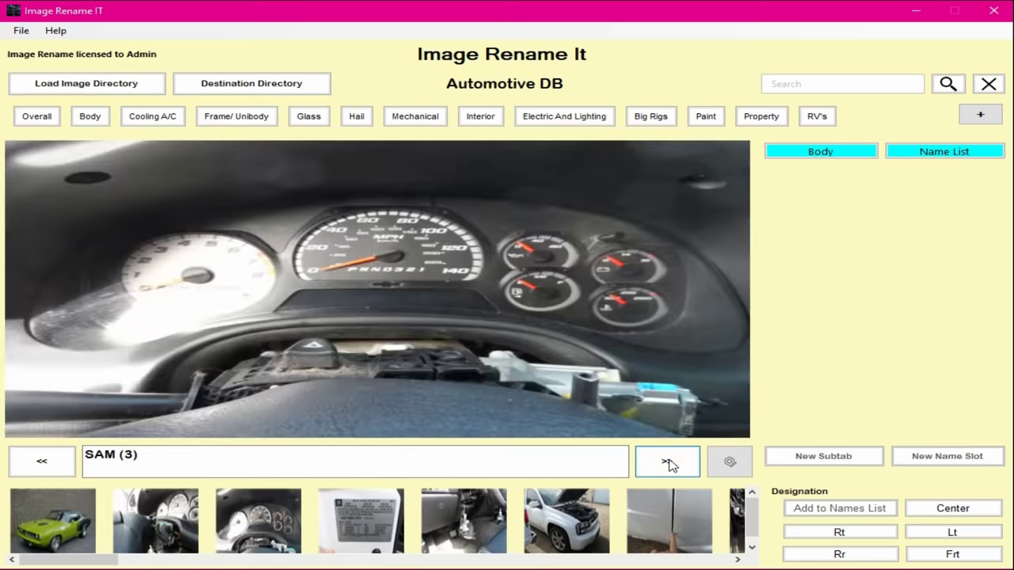
click(669, 466)
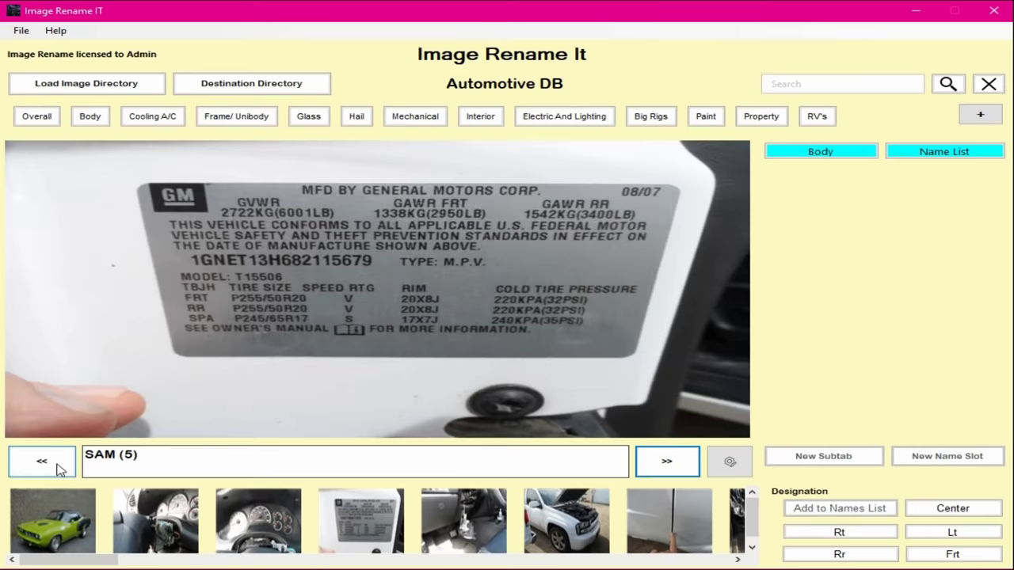
click(43, 460)
click(42, 462)
click(41, 462)
click(41, 462)
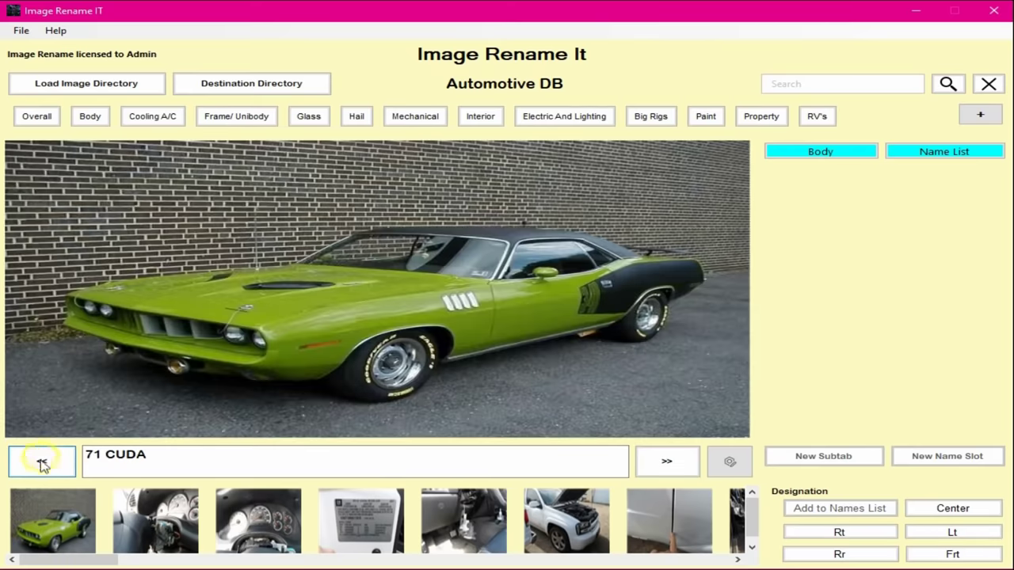
click(147, 561)
click(370, 562)
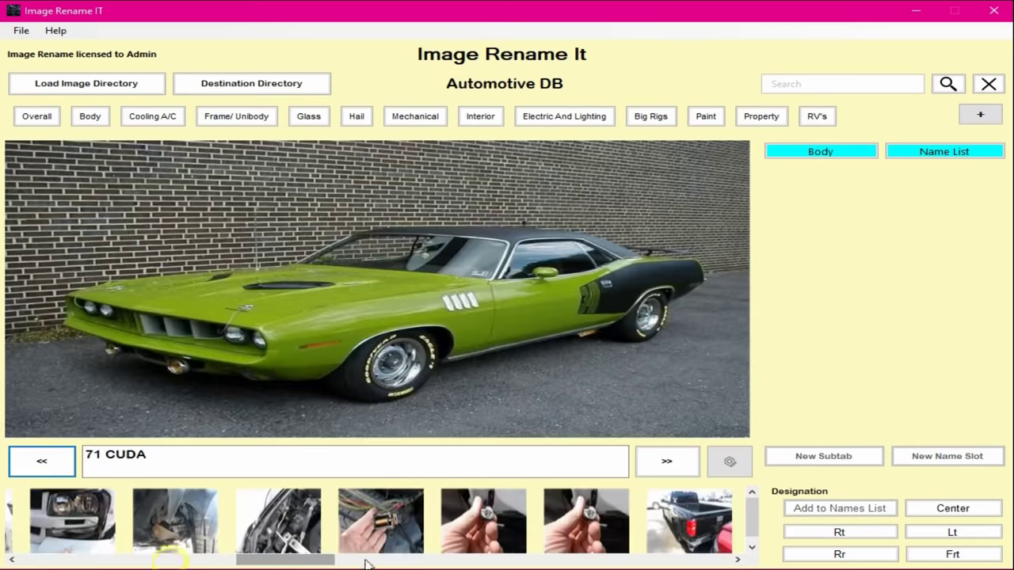
click(388, 563)
click(473, 529)
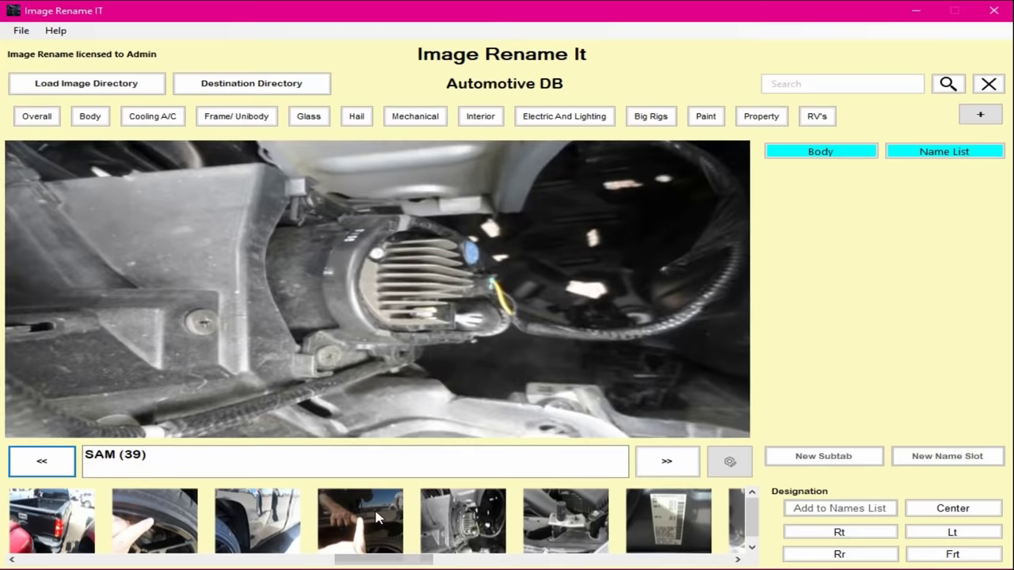
click(386, 520)
click(559, 526)
click(670, 536)
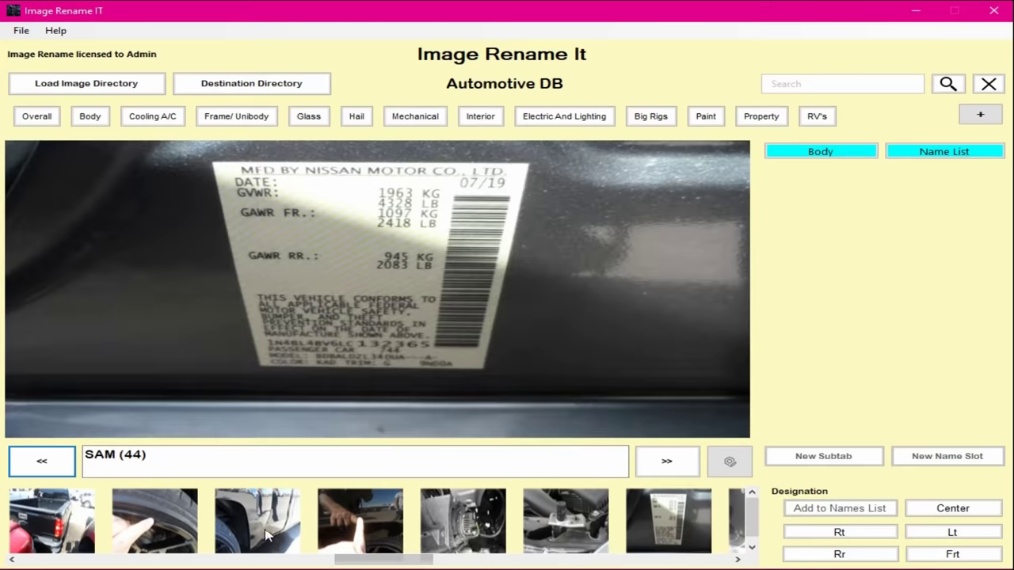
click(266, 529)
click(126, 562)
click(68, 562)
click(57, 561)
click(45, 529)
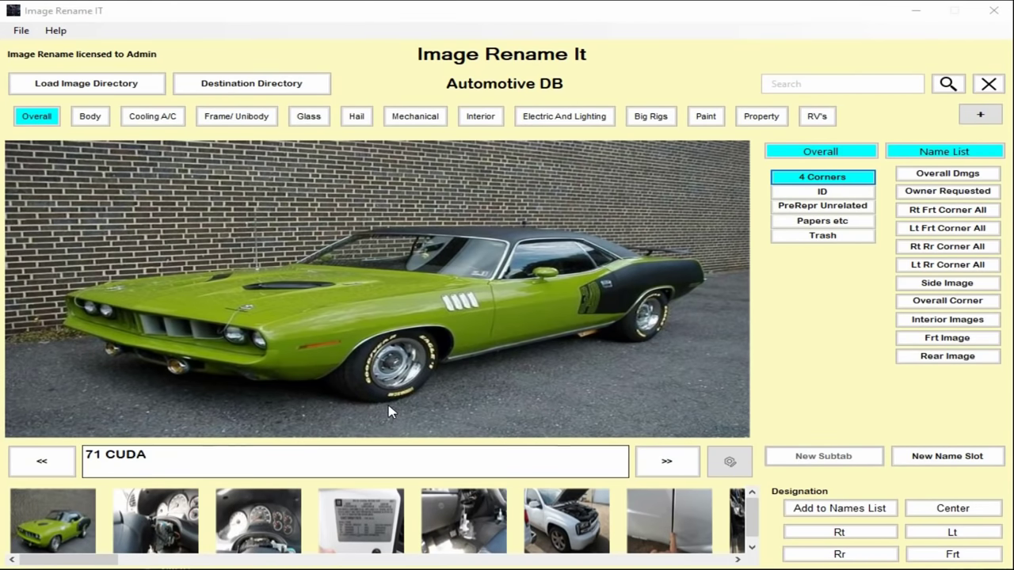
- Preview the dashboard, sticker, interior, white truck and door-gap thumbnails (SAM 2 to SAM 14)
click(58, 528)
click(113, 528)
click(59, 520)
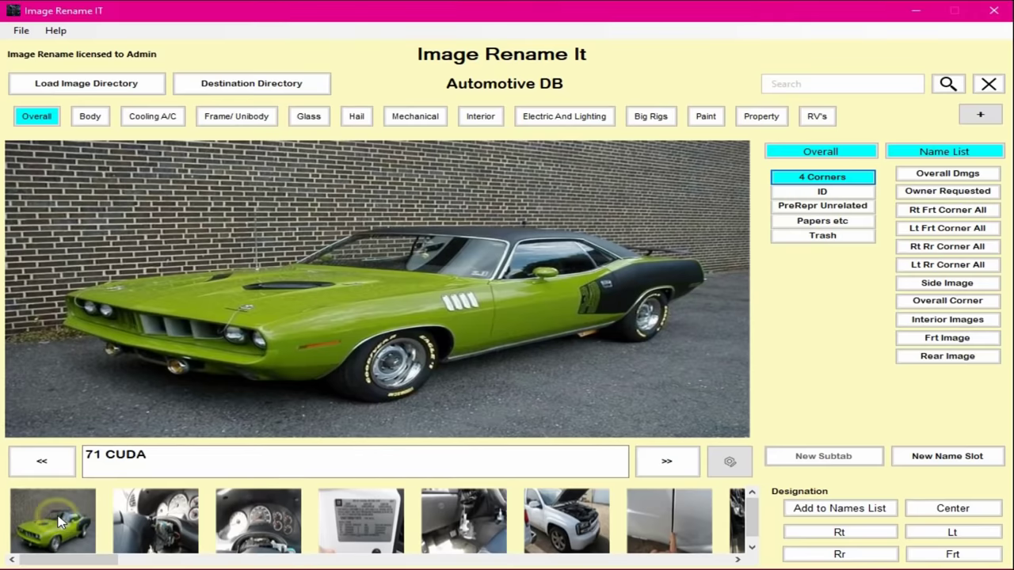
click(293, 529)
click(352, 536)
click(461, 531)
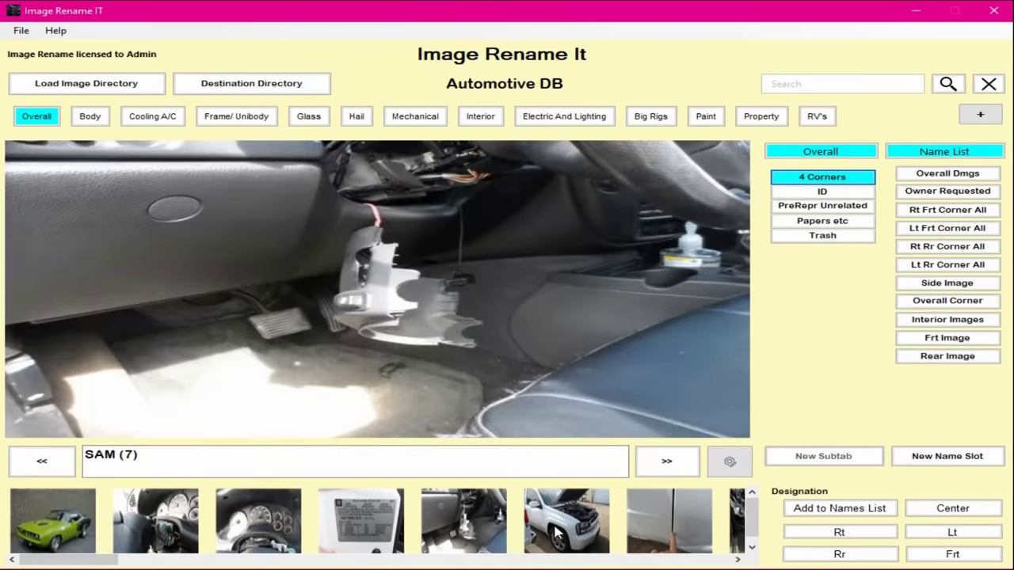
click(559, 529)
click(654, 537)
- Page the thumbnail strip right, then start choosing the destination folder
click(626, 560)
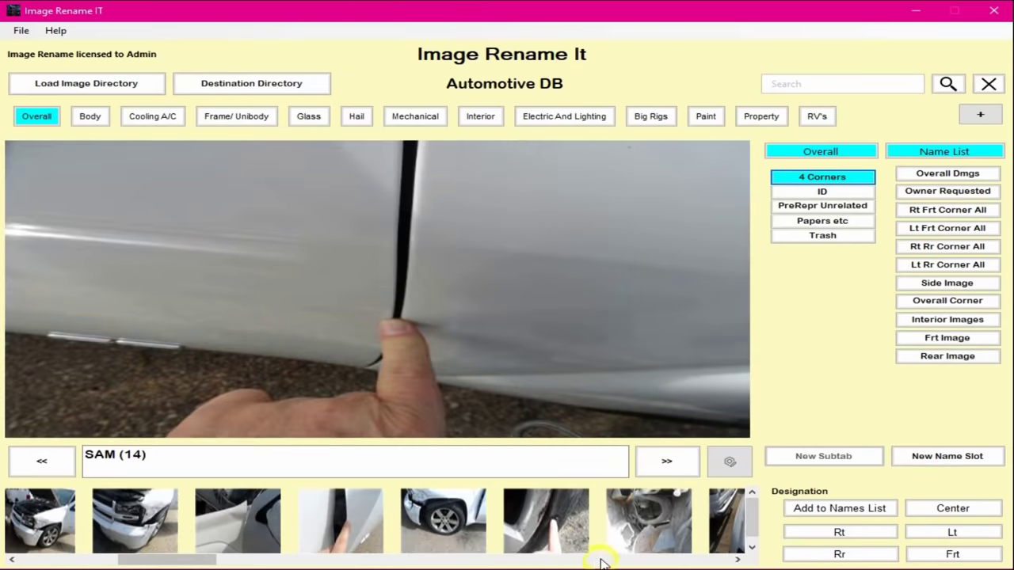
click(659, 562)
click(666, 561)
click(679, 562)
click(695, 561)
click(705, 561)
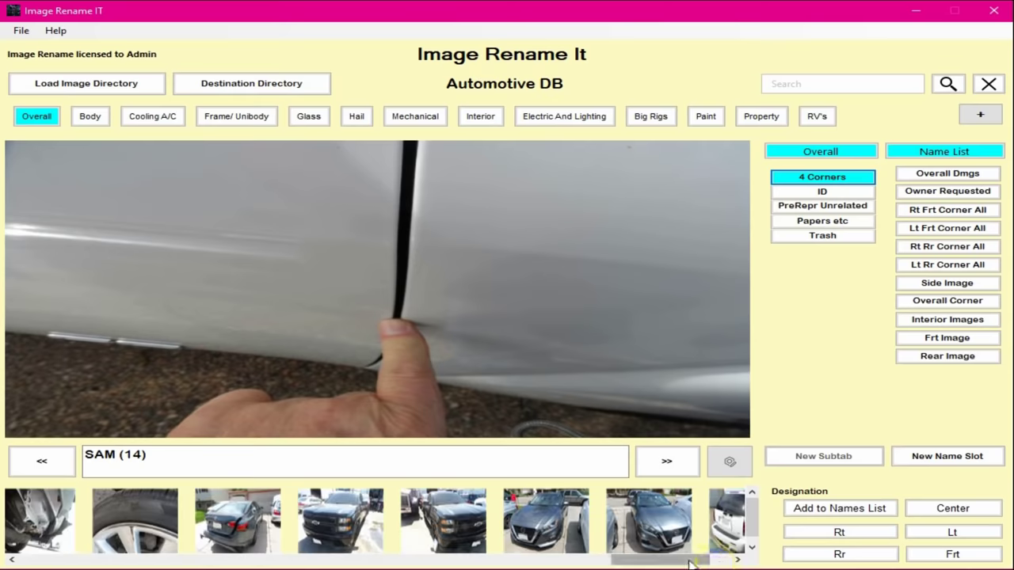
click(697, 562)
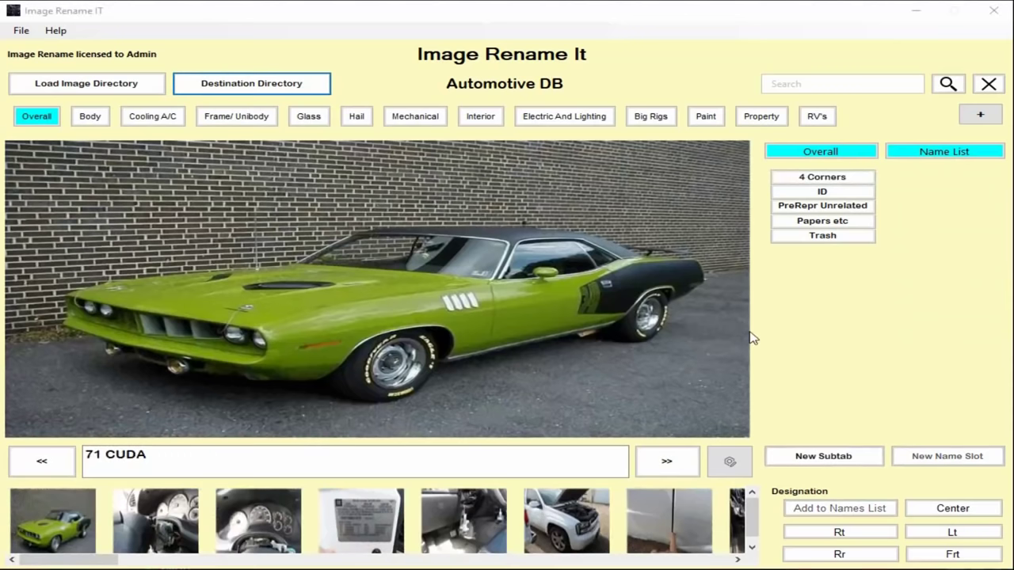
click(239, 88)
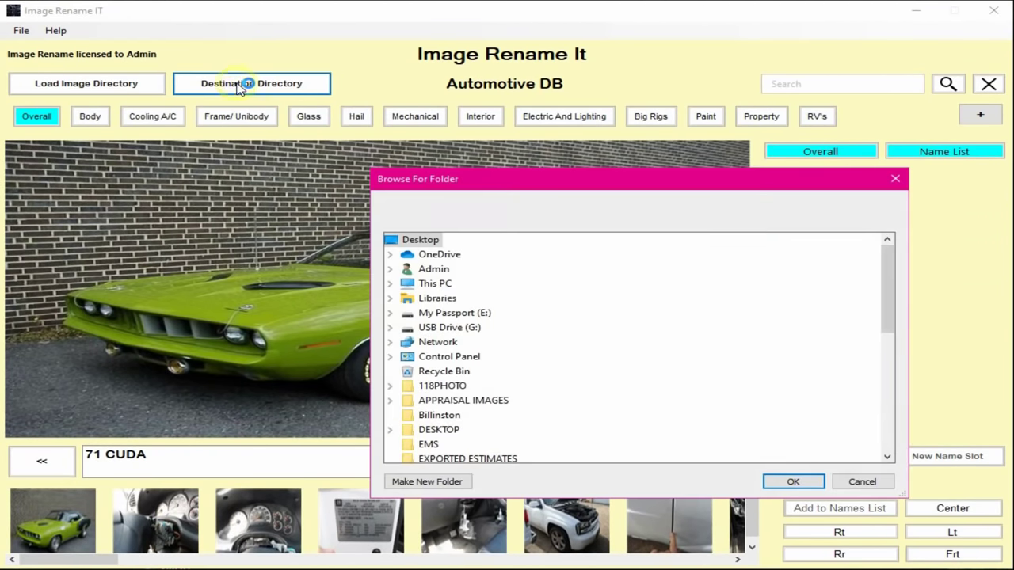
- Create a new folder named after the customer and set it as the destination directory
drag(536, 180, 402, 131)
scroll(352, 396, down, 2)
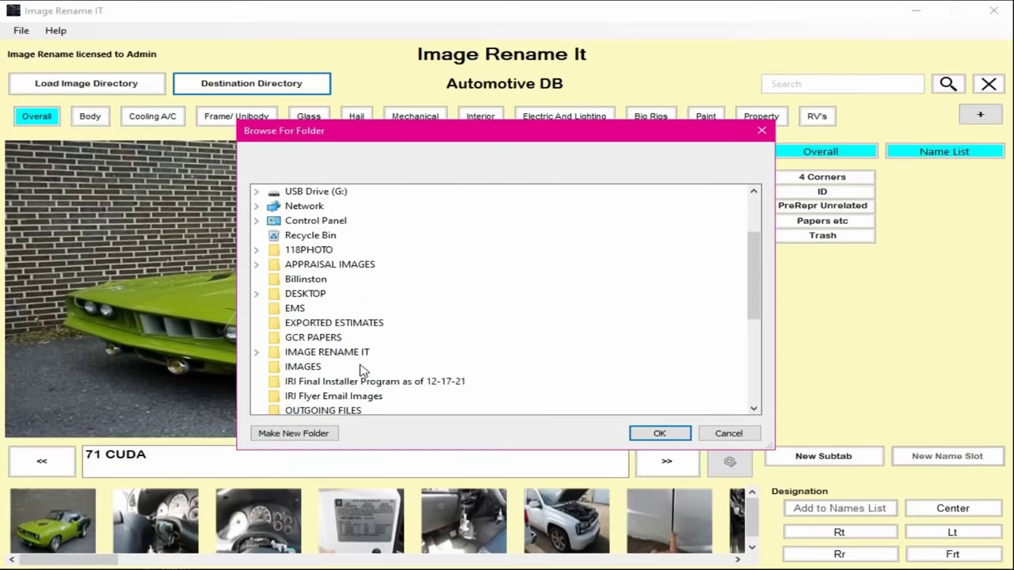
scroll(403, 333, down, 3)
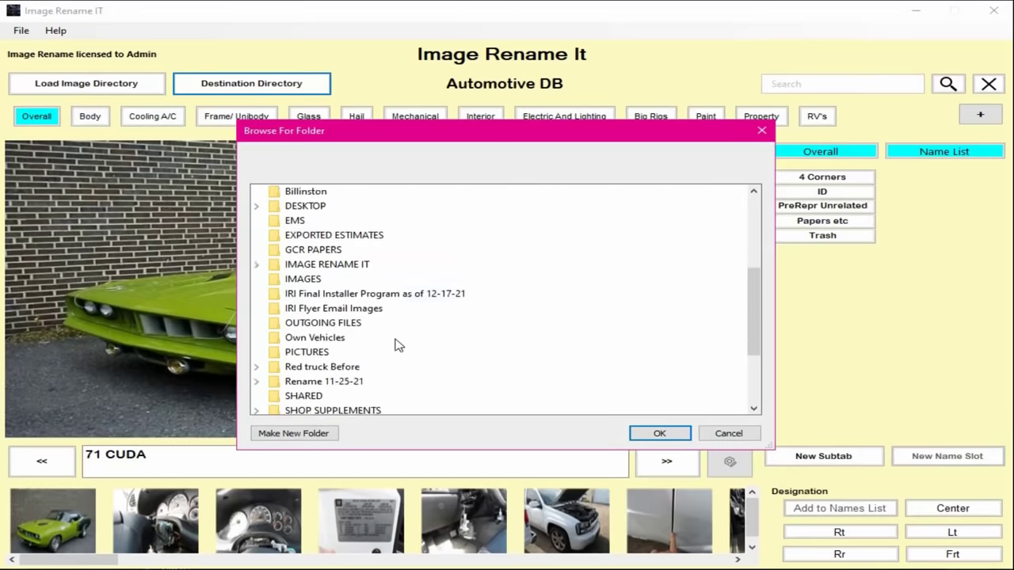
scroll(396, 345, up, 5)
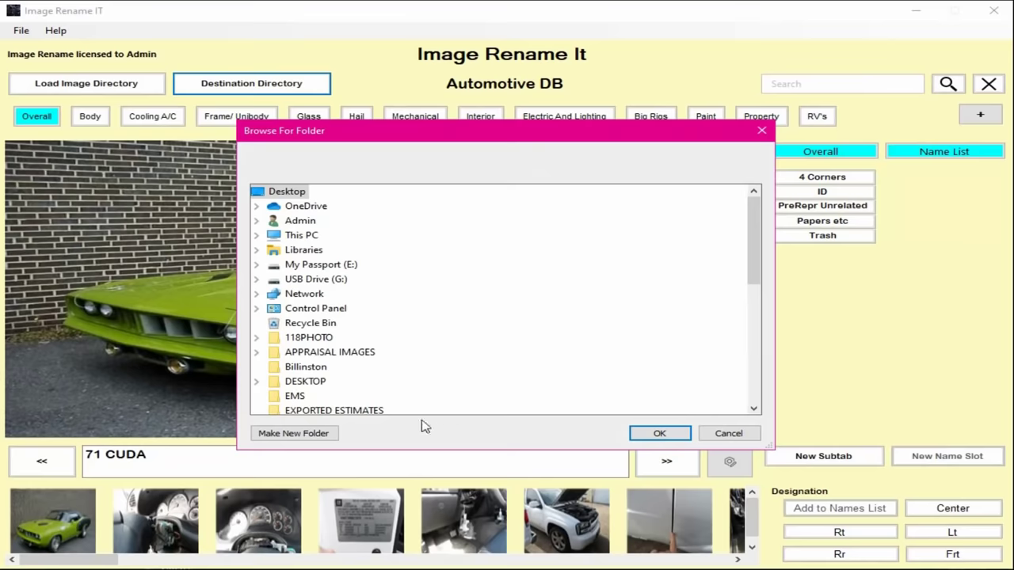
click(302, 435)
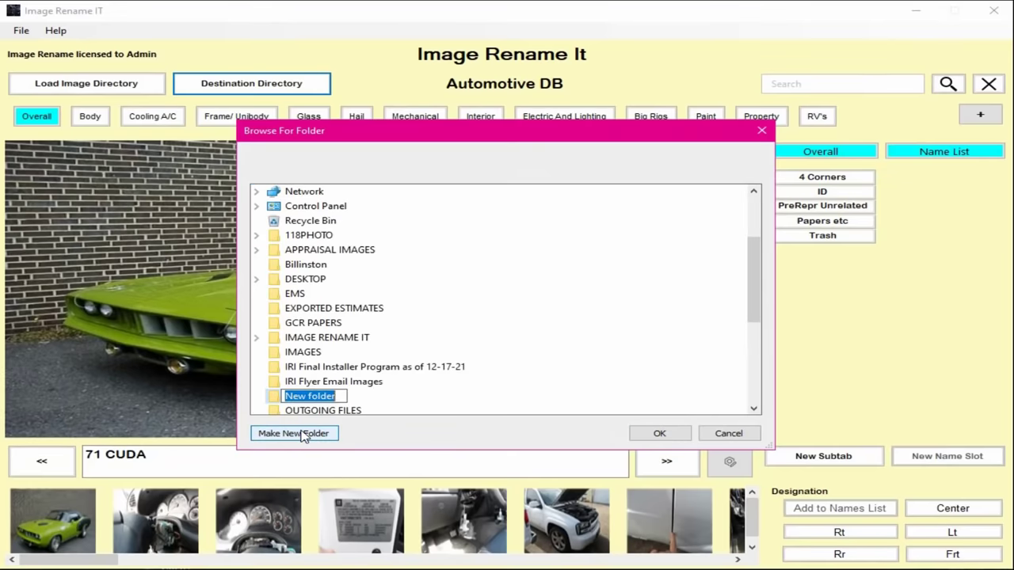
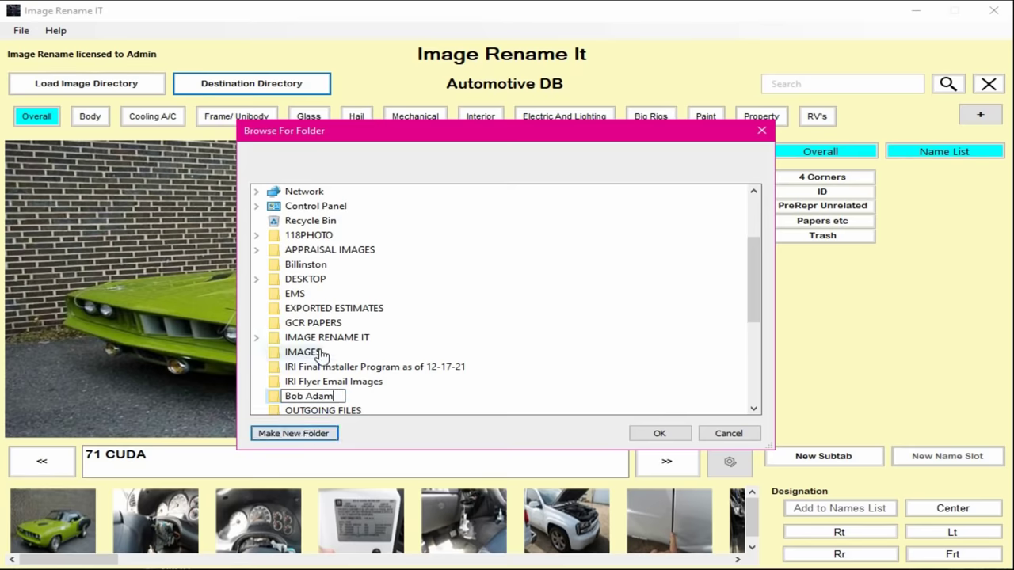
click(383, 397)
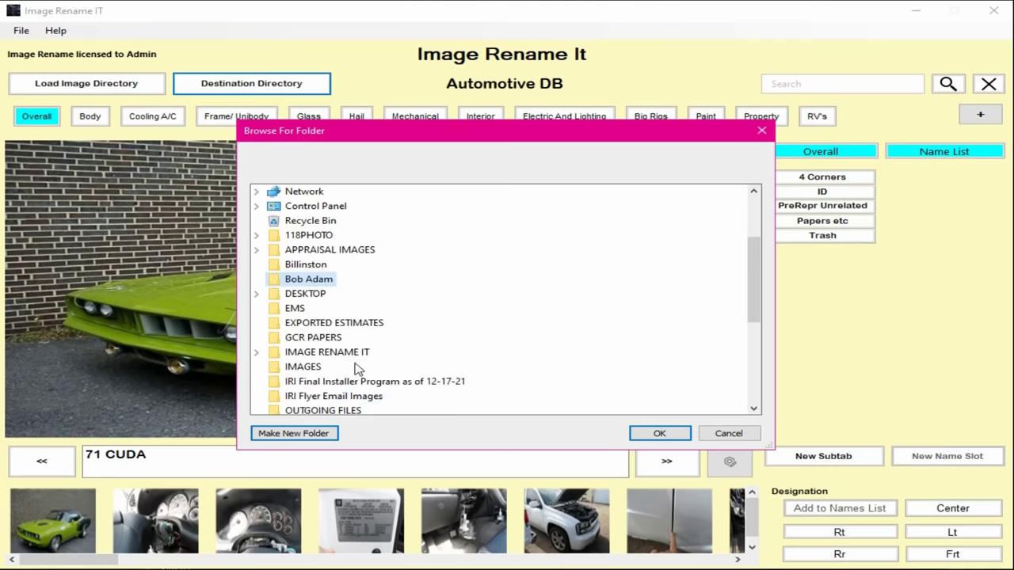
click(657, 432)
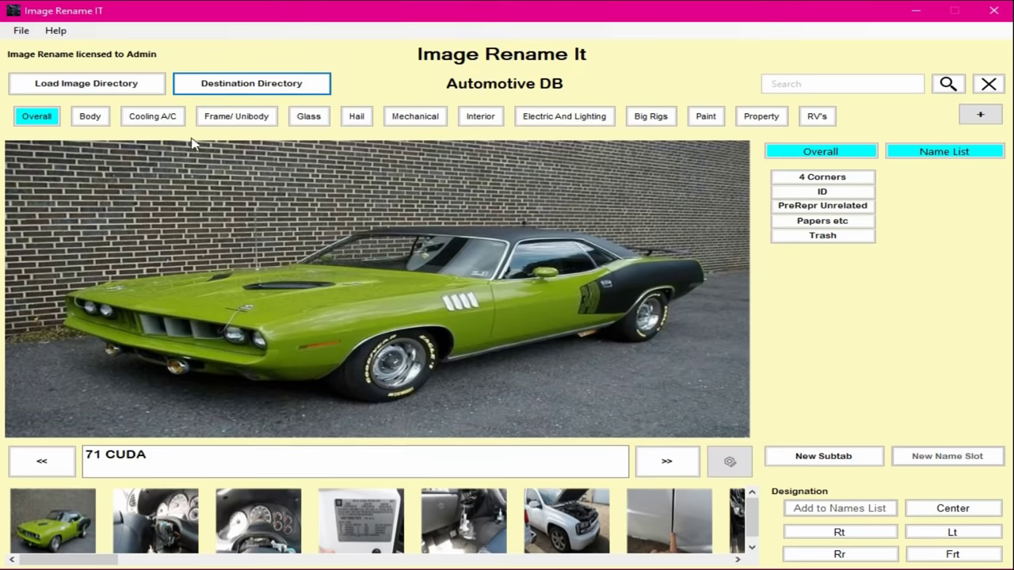
- Show the 4 Corners name list with the damaged silver car photo loaded
click(797, 177)
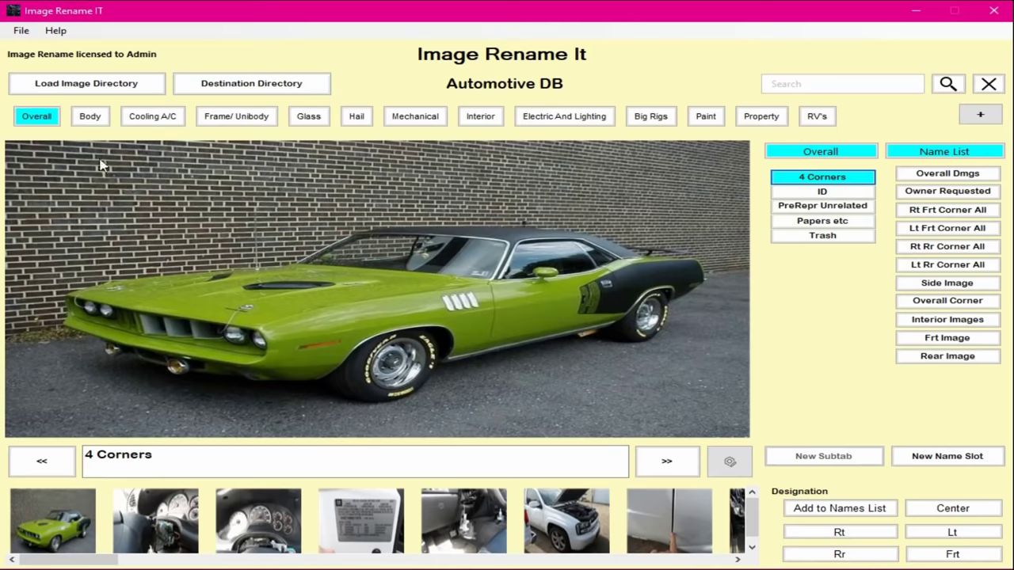
click(141, 542)
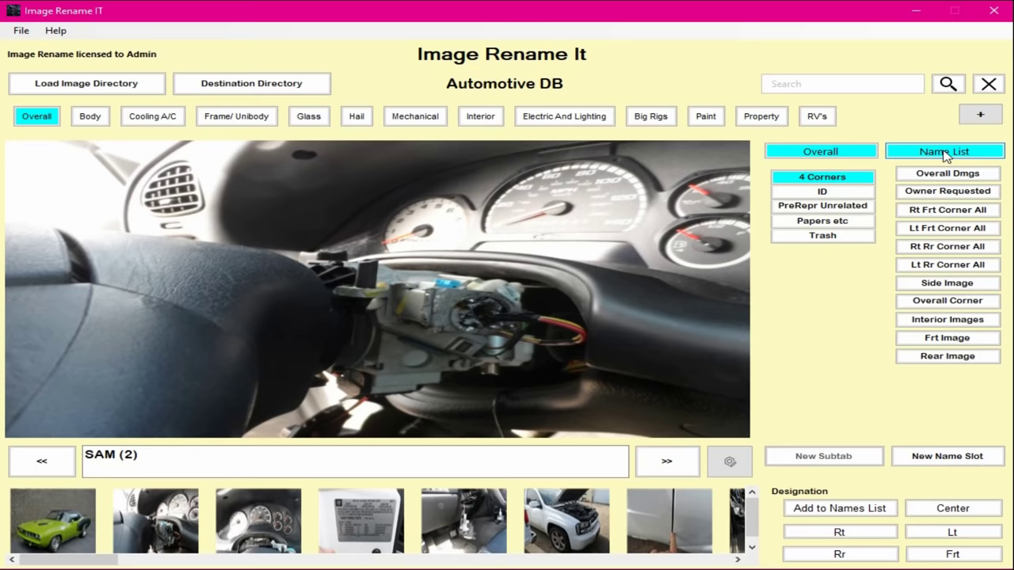
click(822, 179)
click(820, 179)
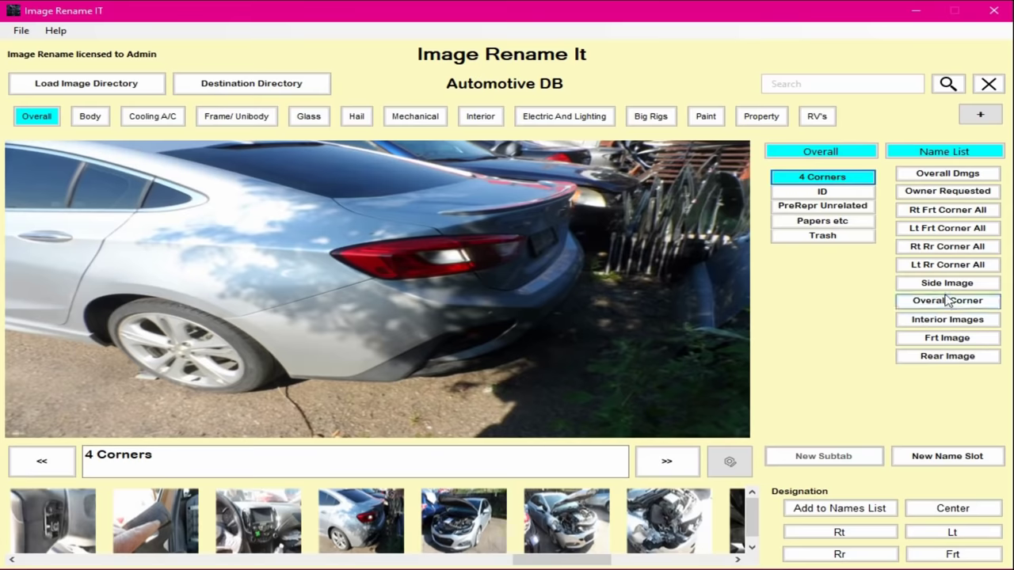
- Rename successive photos Lt Rr Corner All, Lt Frt Corner All, Rt Frt Corner All and Overall Corner
click(948, 264)
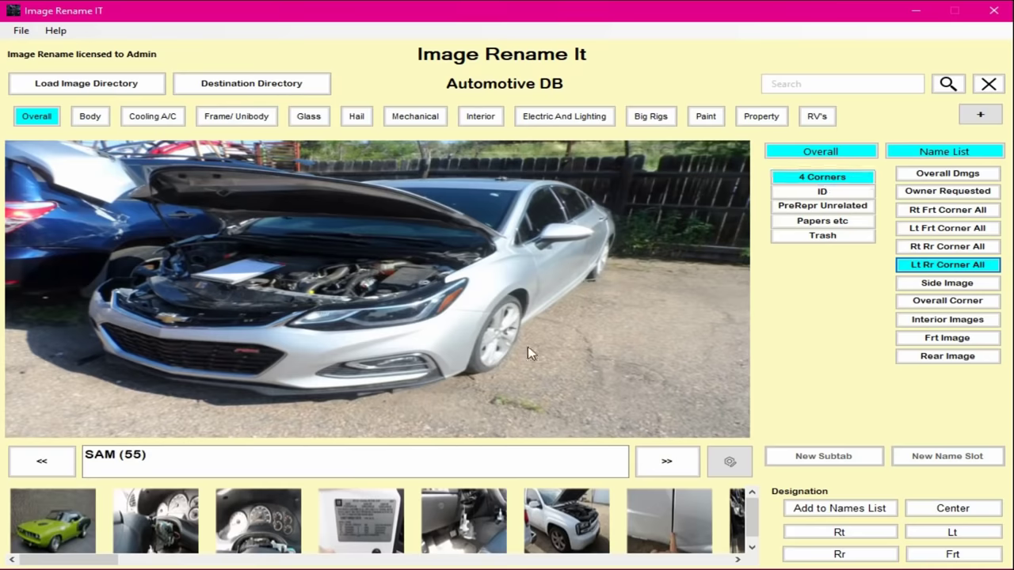
click(827, 184)
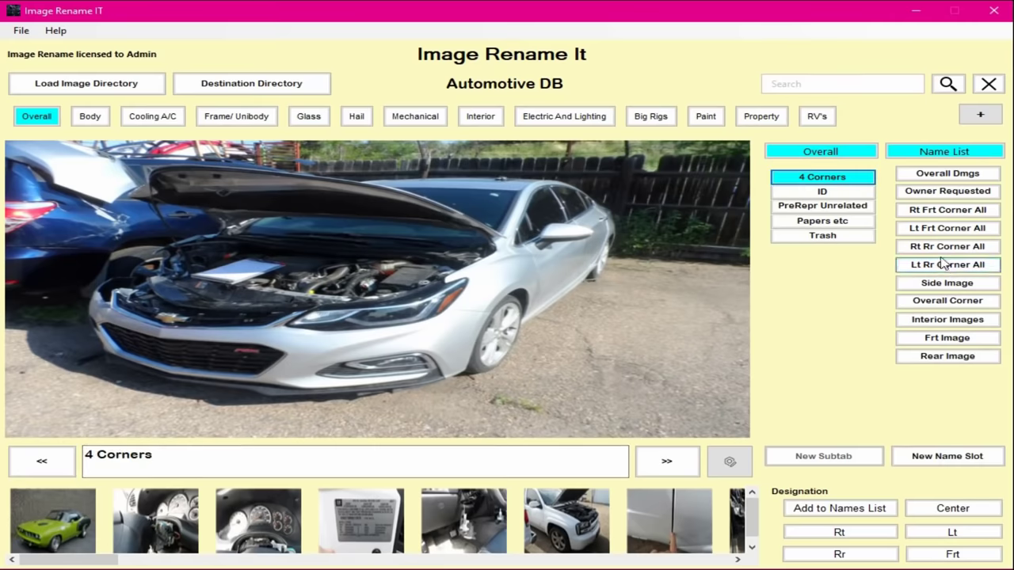
click(946, 229)
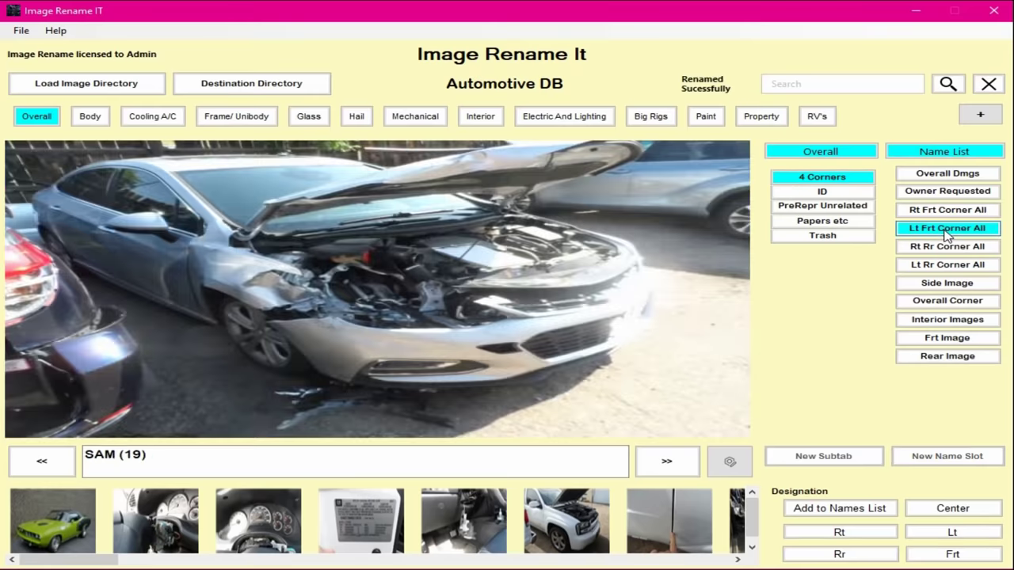
click(819, 179)
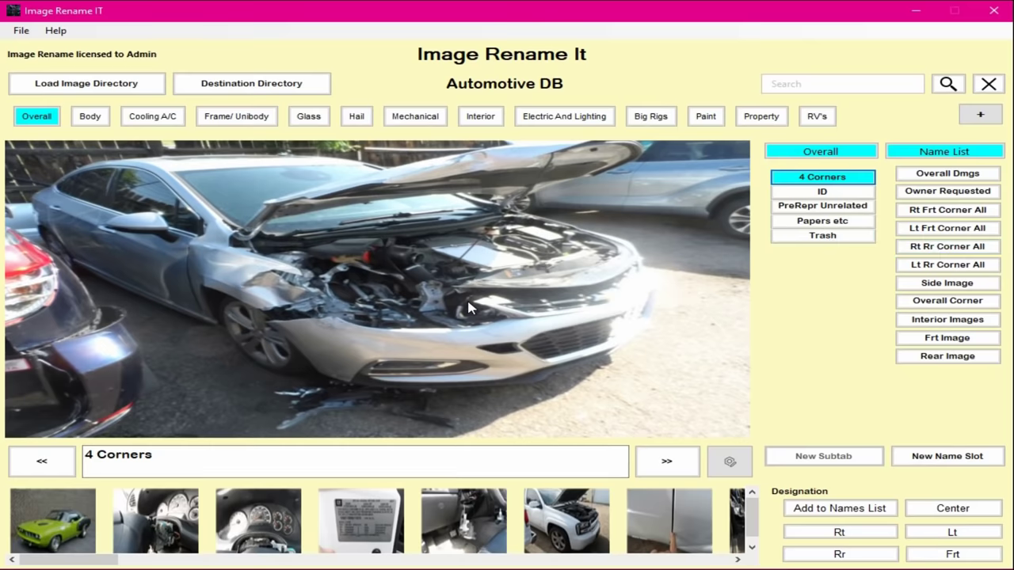
click(933, 211)
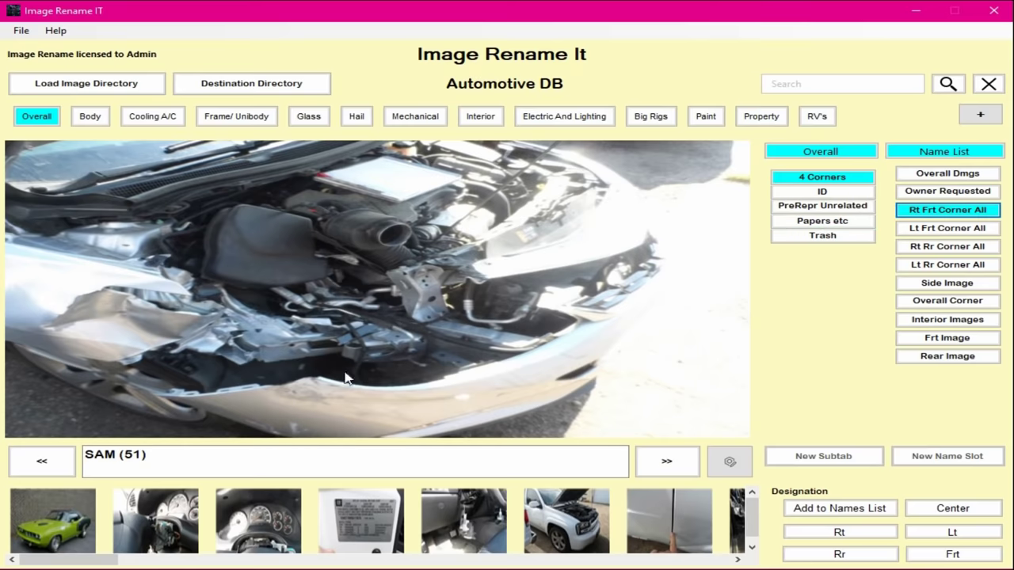
click(816, 178)
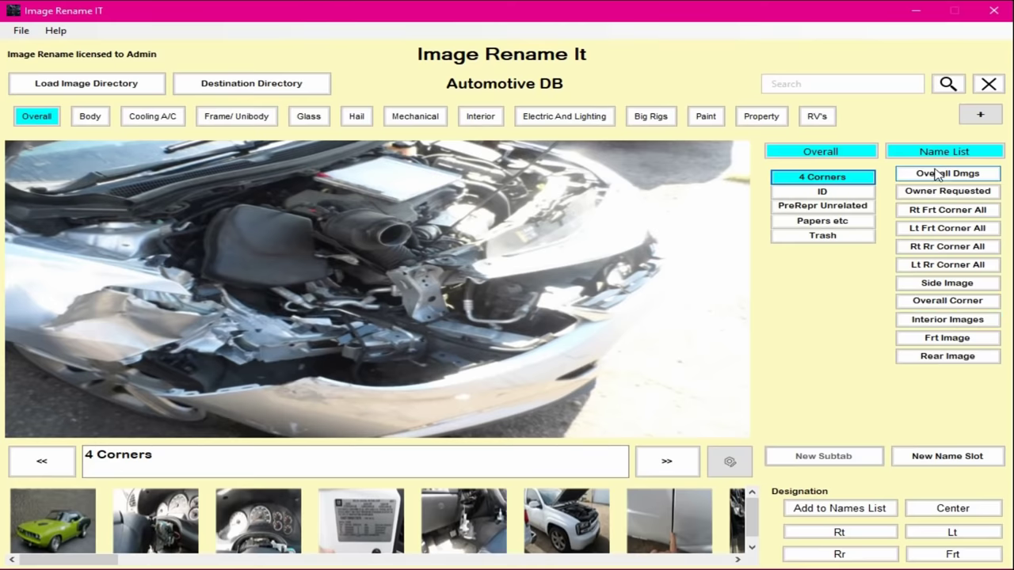
click(942, 301)
click(809, 180)
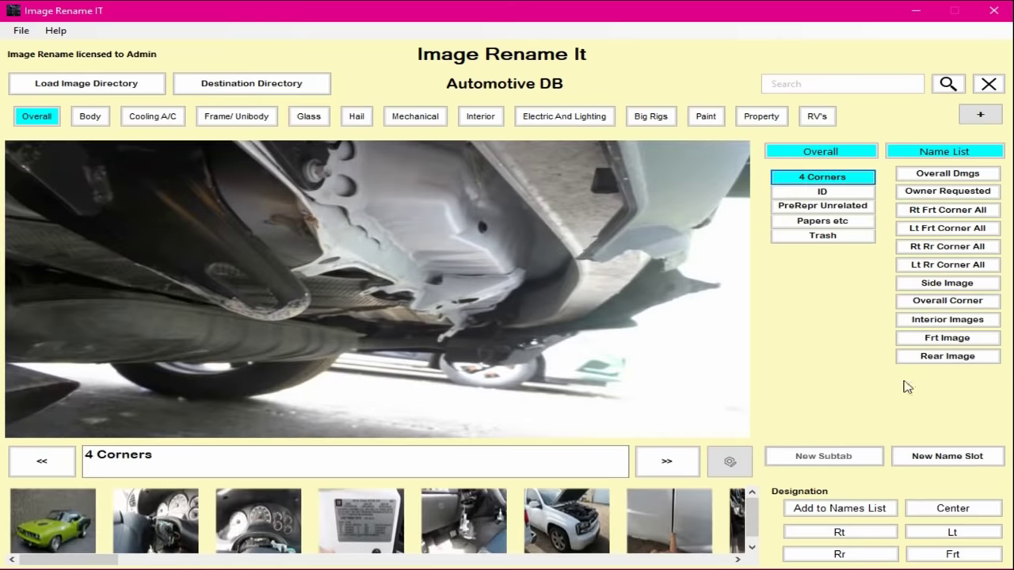
- Add and save a name slot called dummy, then refresh the 4 Corners list
click(936, 457)
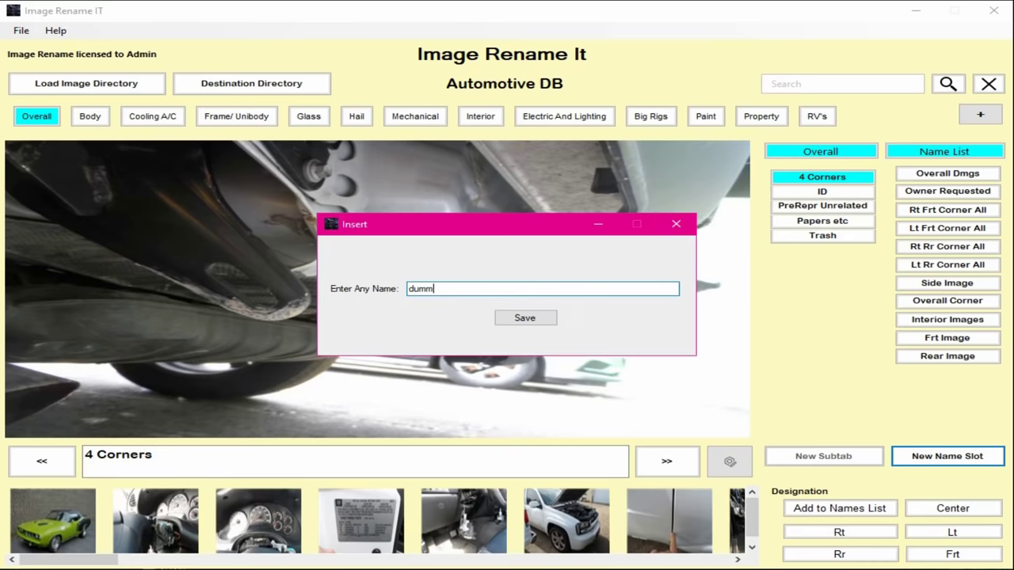
click(523, 320)
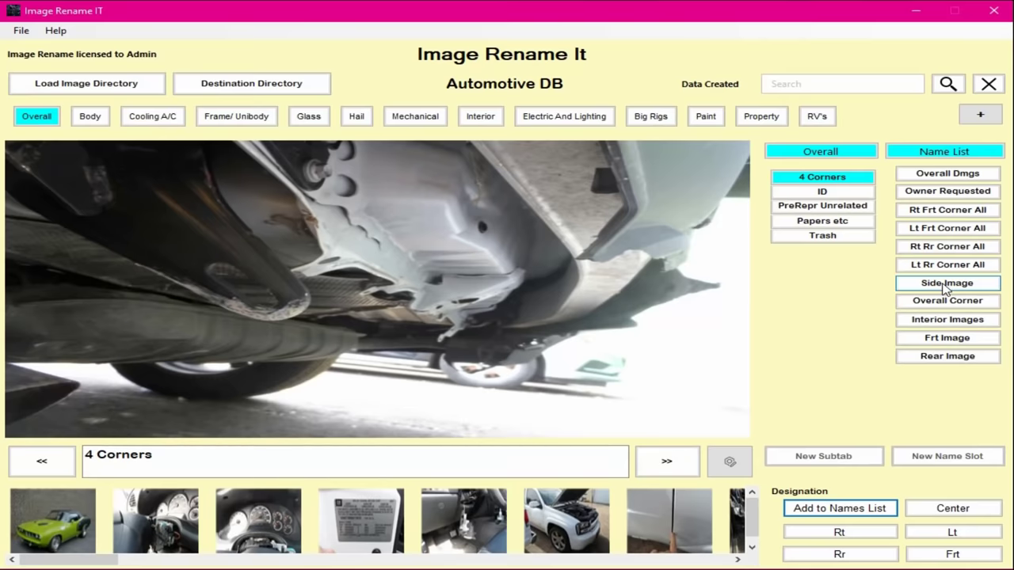
click(838, 183)
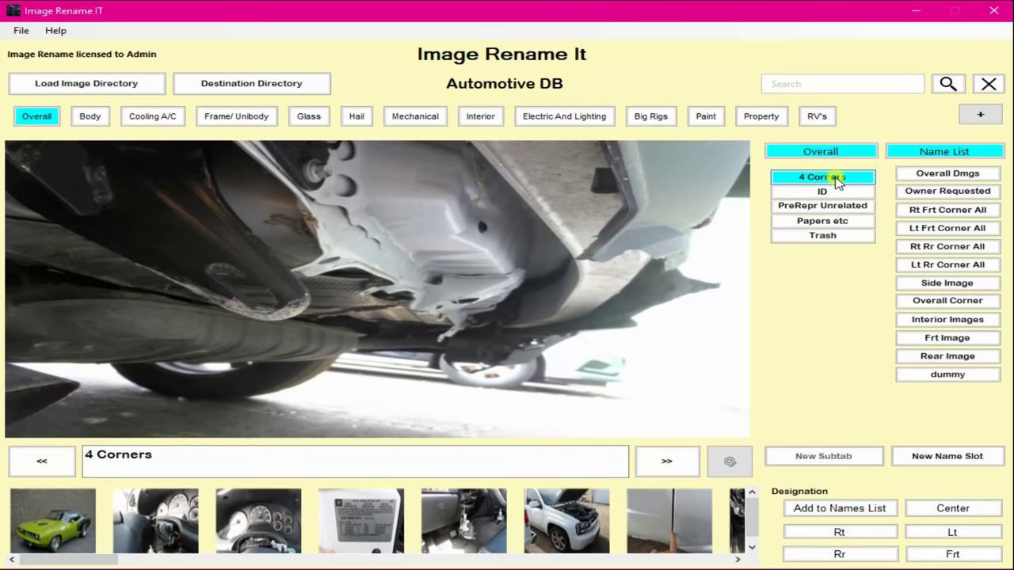
- Open Rename for the dummy slot, cancel the Update dialog, and reshow 4 Corners
right_click(947, 381)
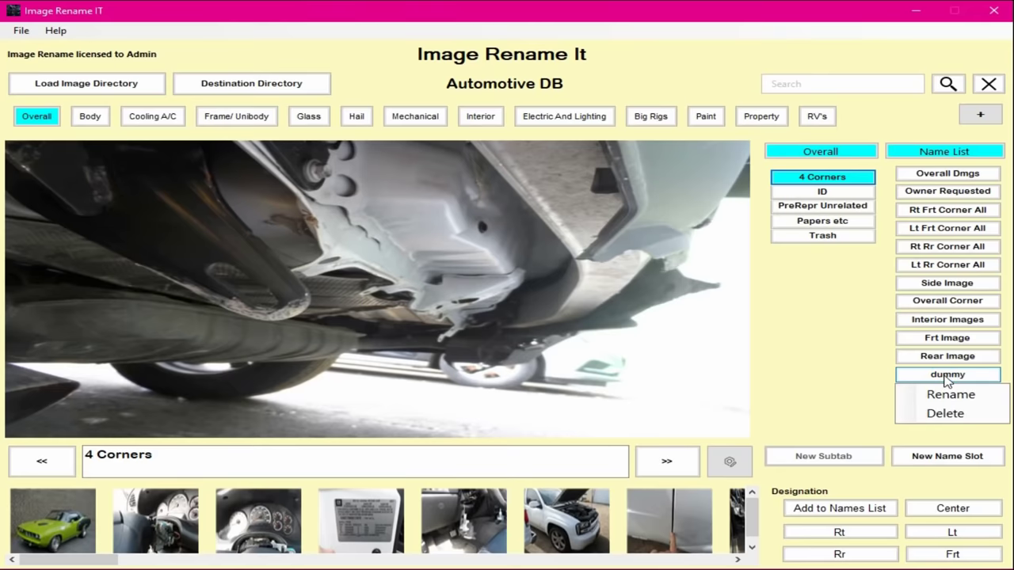
click(948, 394)
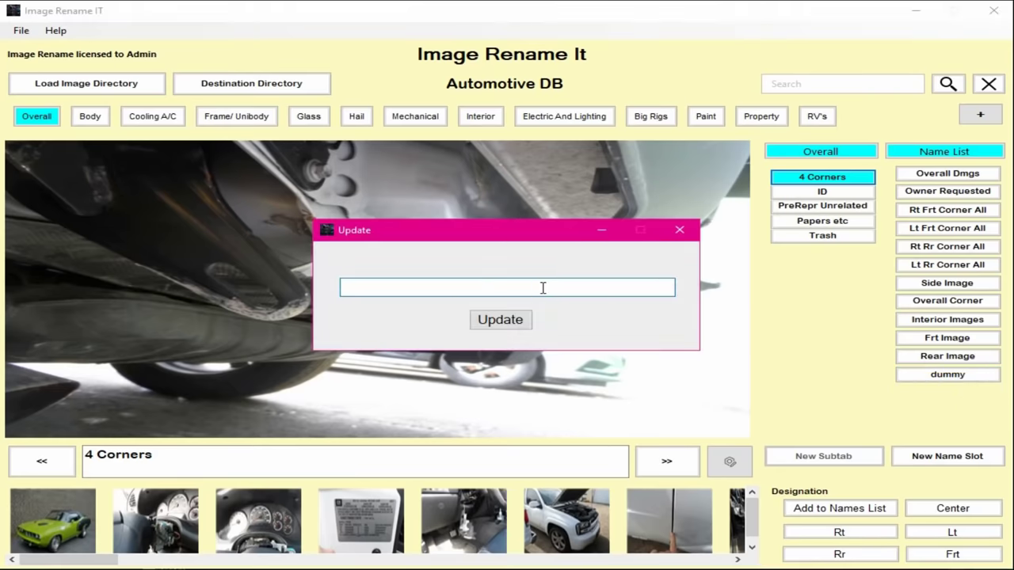
click(679, 229)
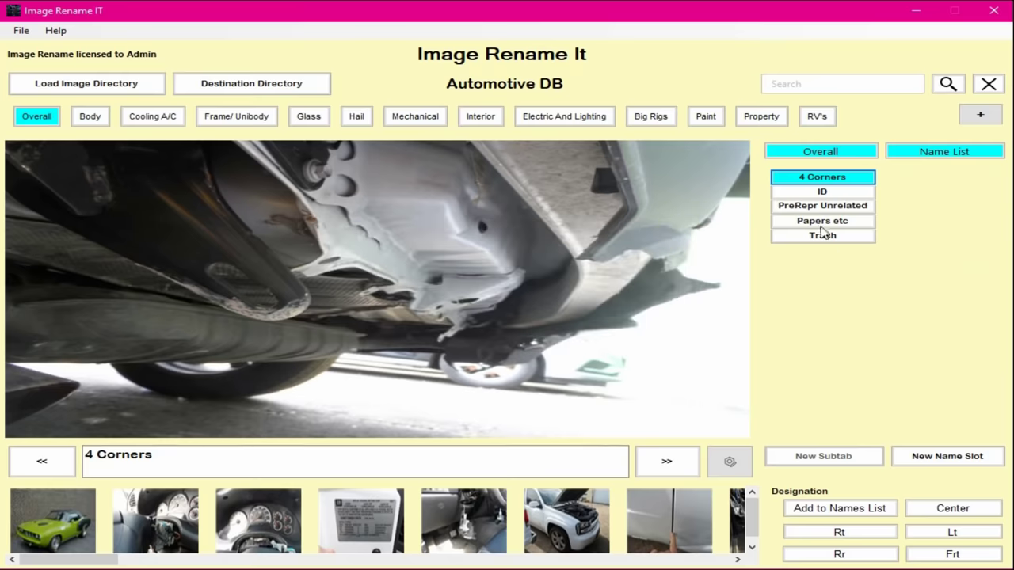
click(801, 176)
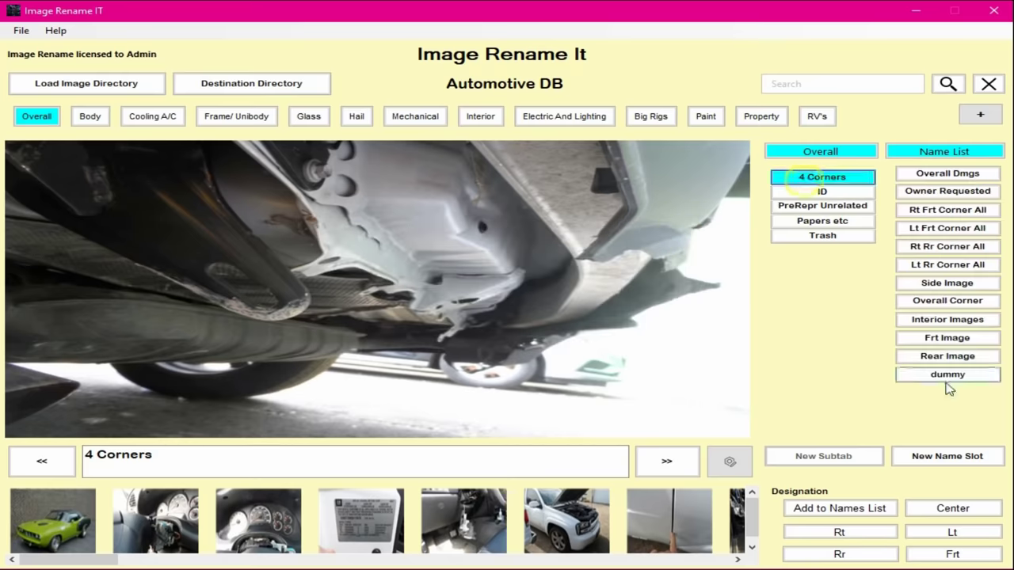
- Delete the dummy name slot and confirm the deletion
right_click(946, 378)
click(939, 416)
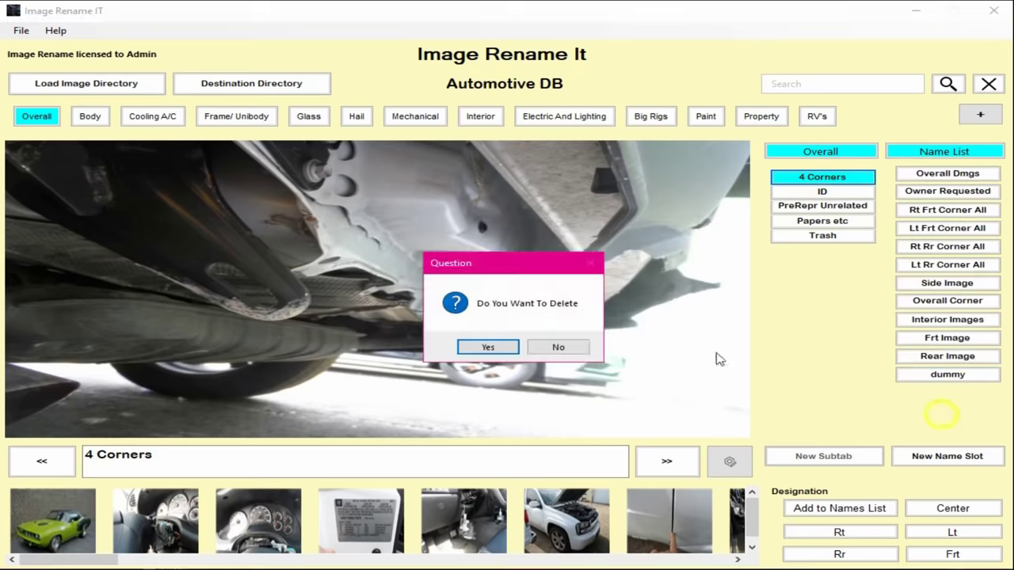
click(488, 348)
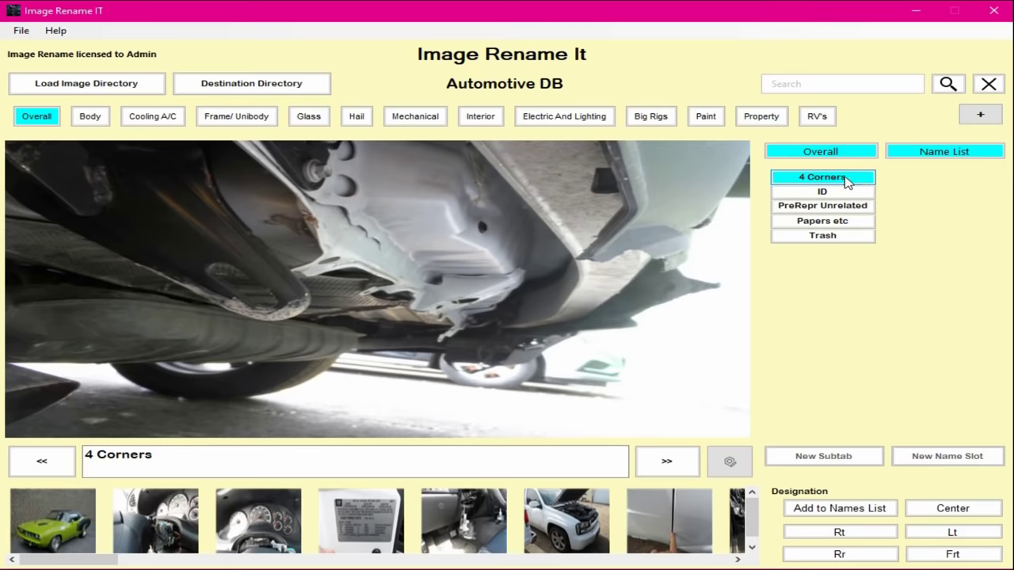
- Check the 4 Corners, ID and PreRepr Unrelated name lists
click(844, 178)
click(836, 192)
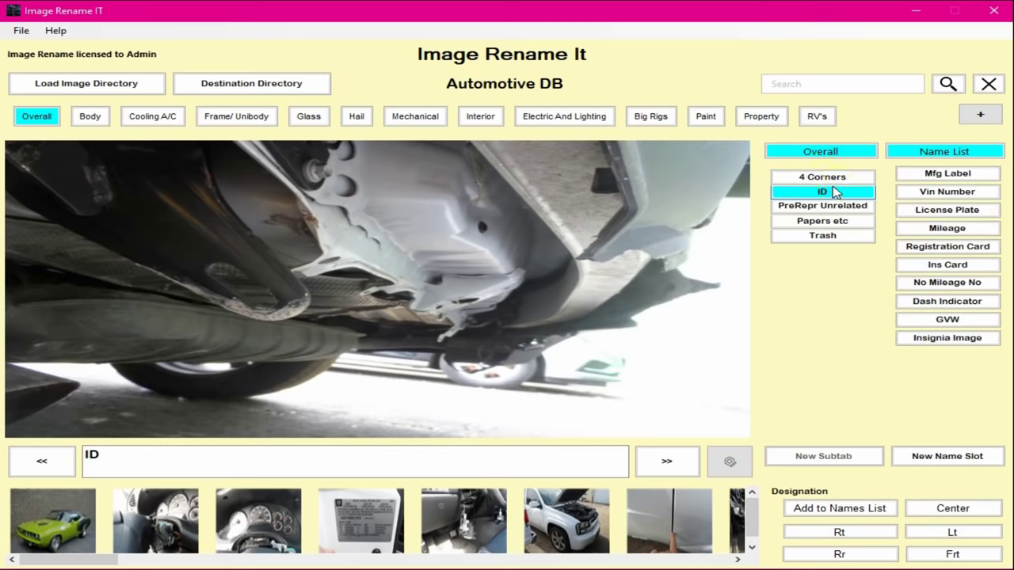
click(837, 178)
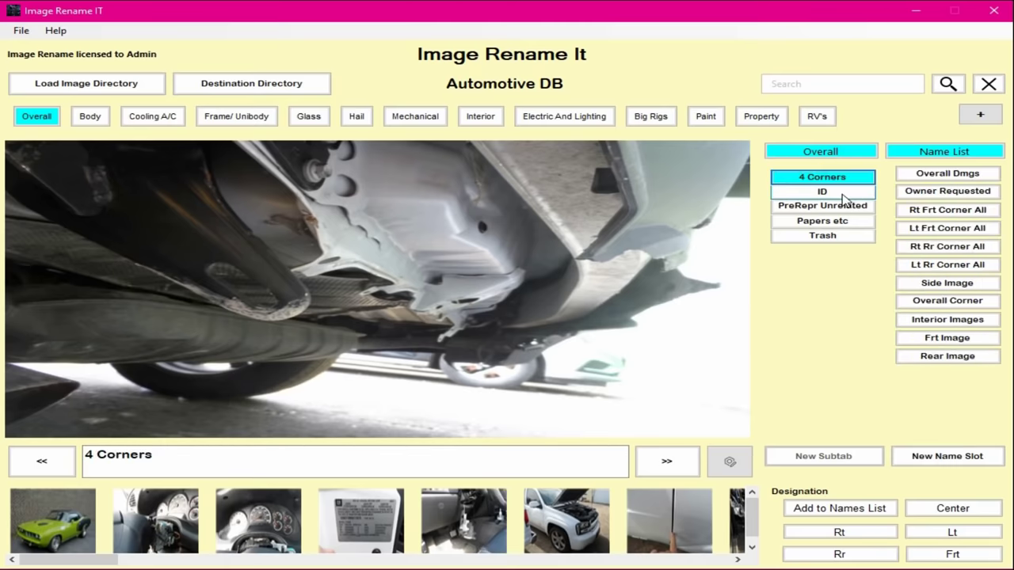
click(830, 193)
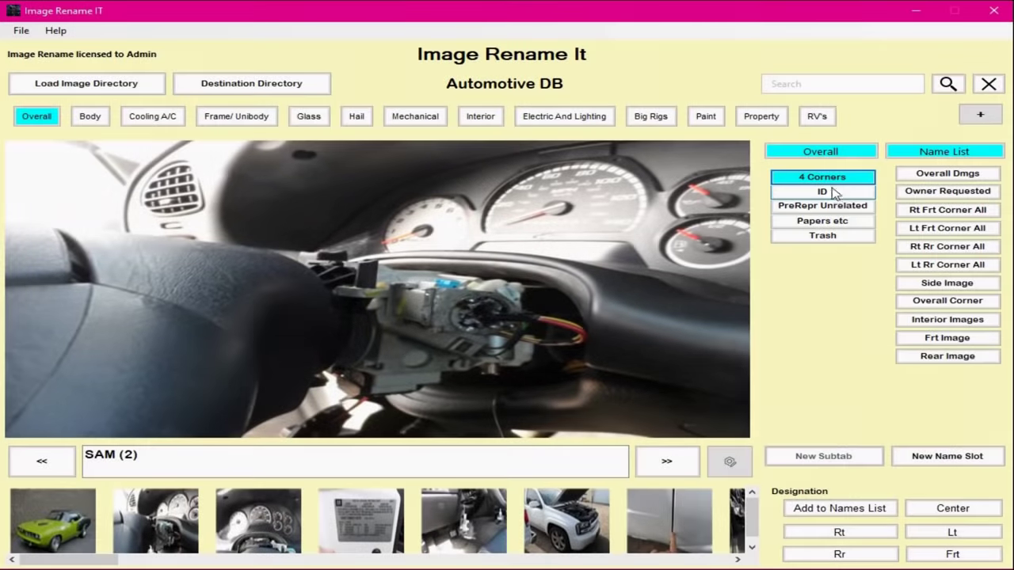
click(835, 192)
click(848, 177)
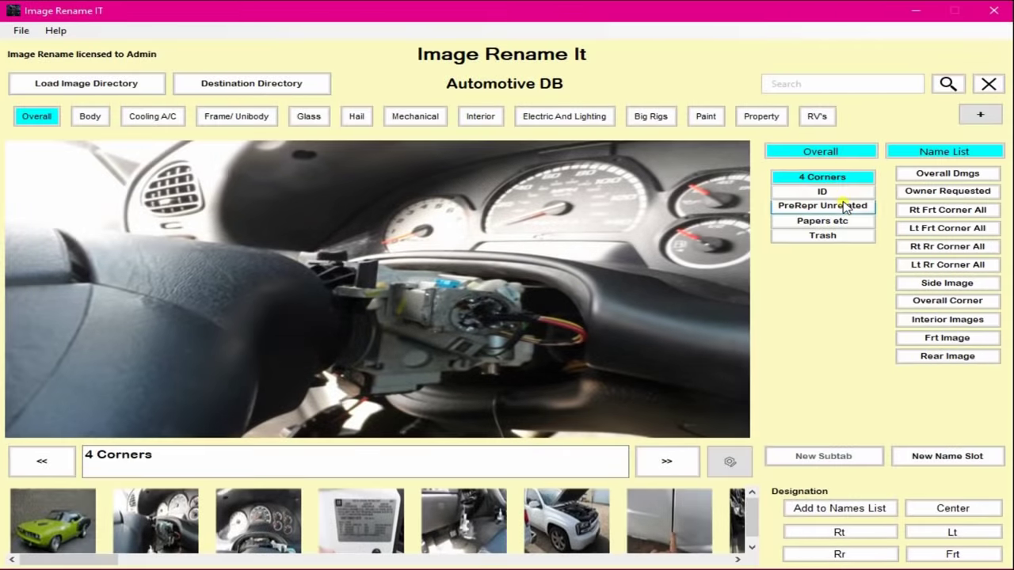
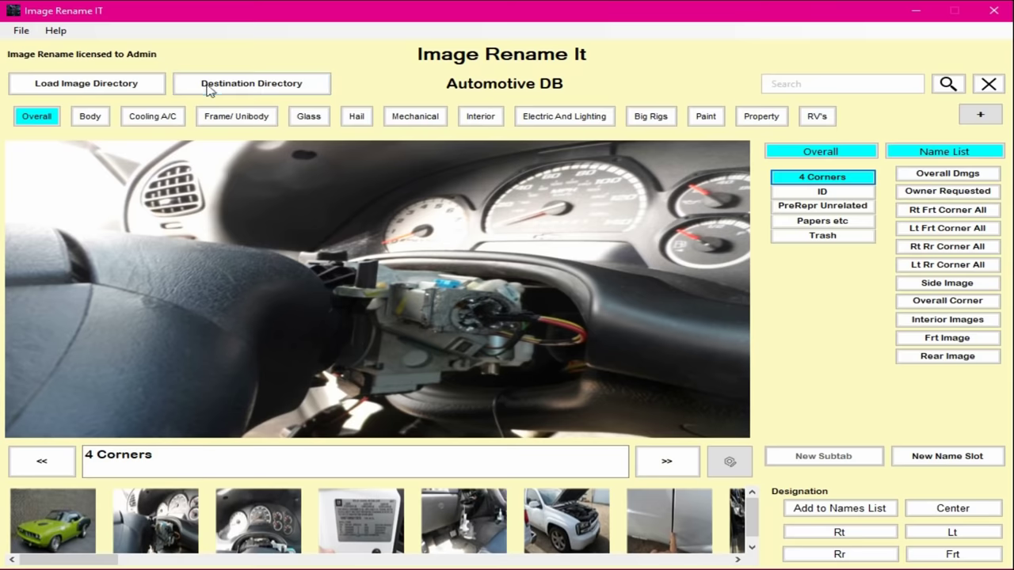
- Open the Overall > 4 Corners dashboard photo in the image editor via the gear button
click(729, 463)
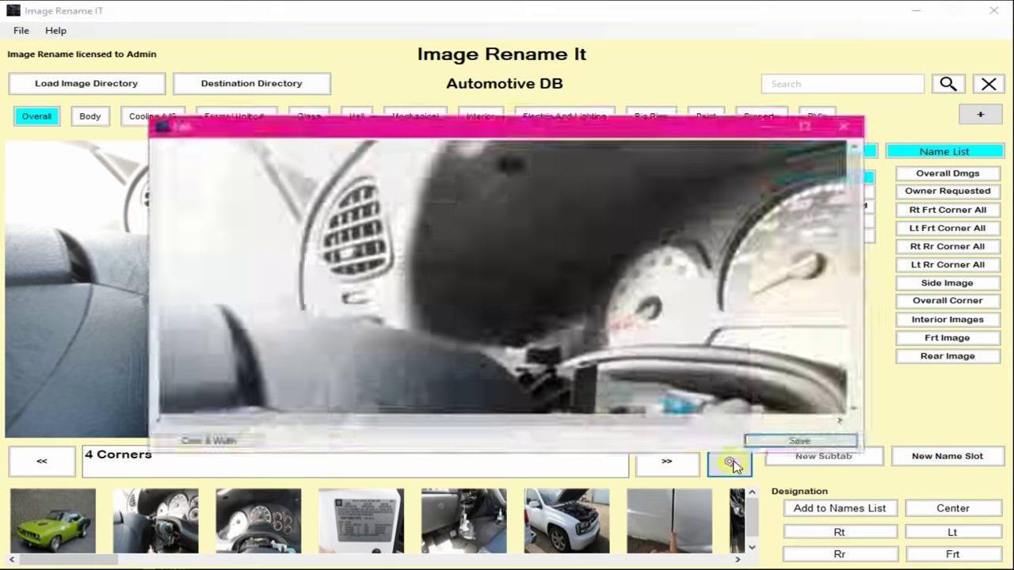
- Move the editor window up and left and enlarge it
drag(538, 133, 412, 52)
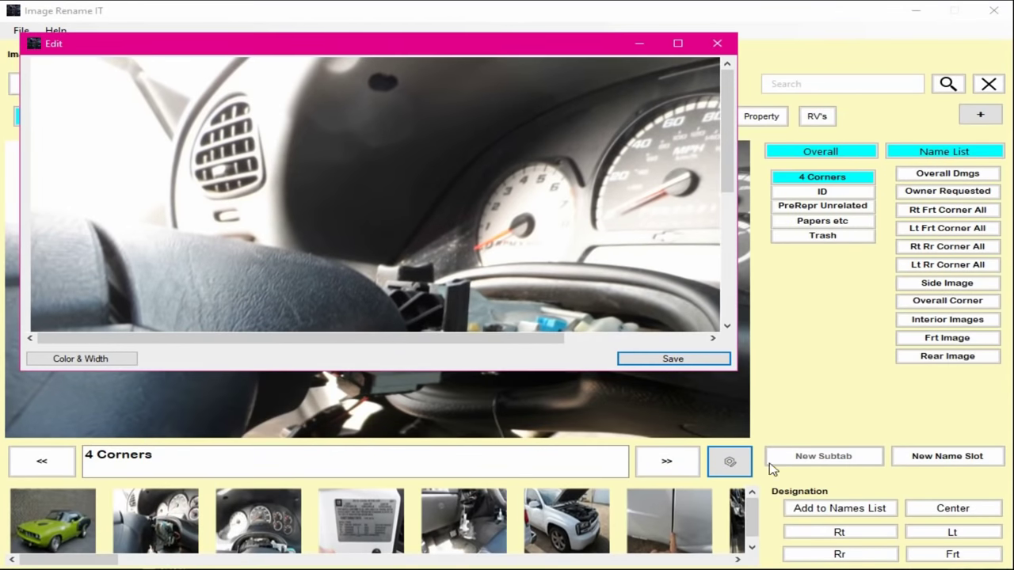
drag(735, 372, 1007, 550)
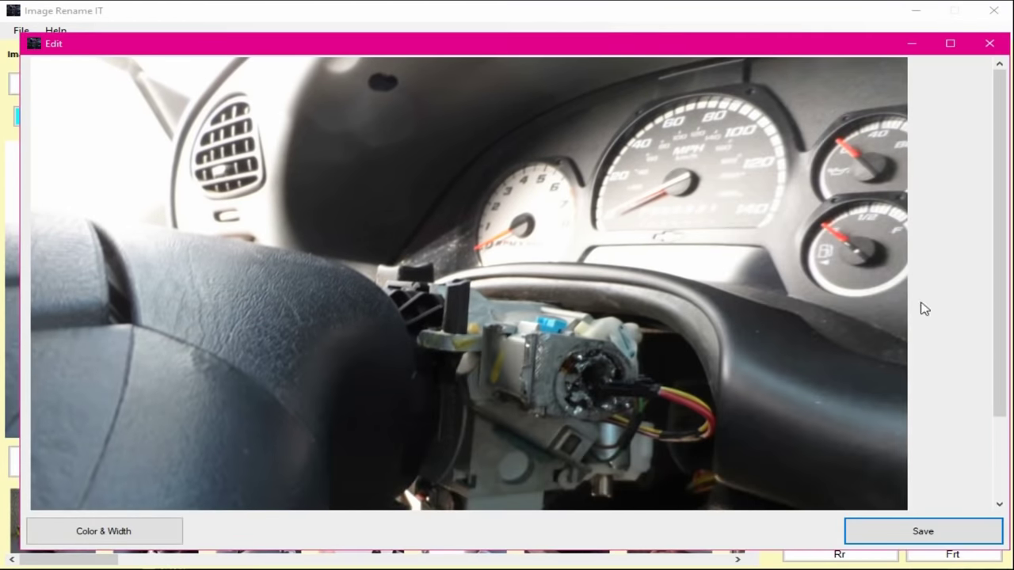
scroll(923, 309, down, 3)
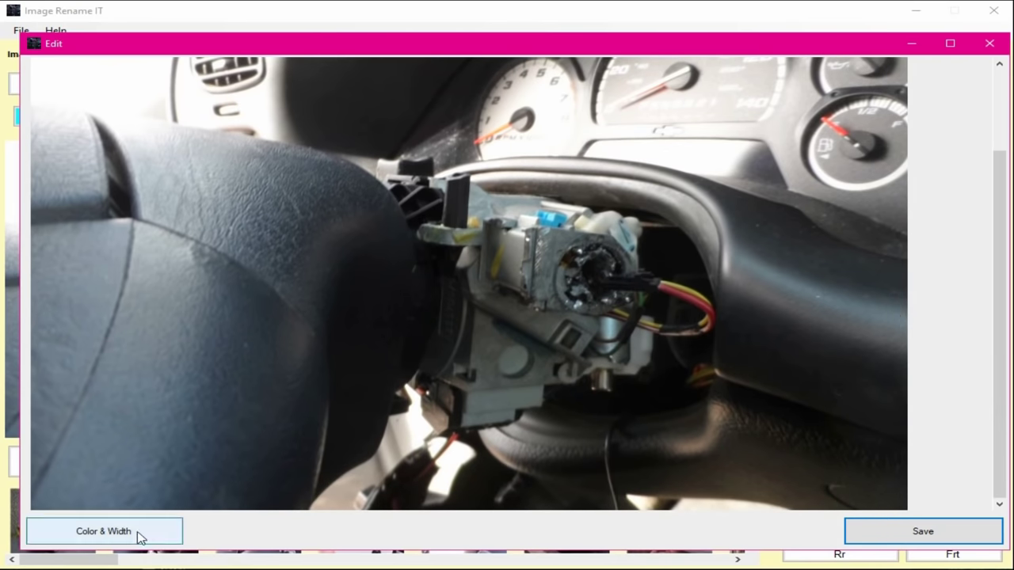
- Set the annotation shape to arrow with a 2(1/4) pt line width
click(131, 538)
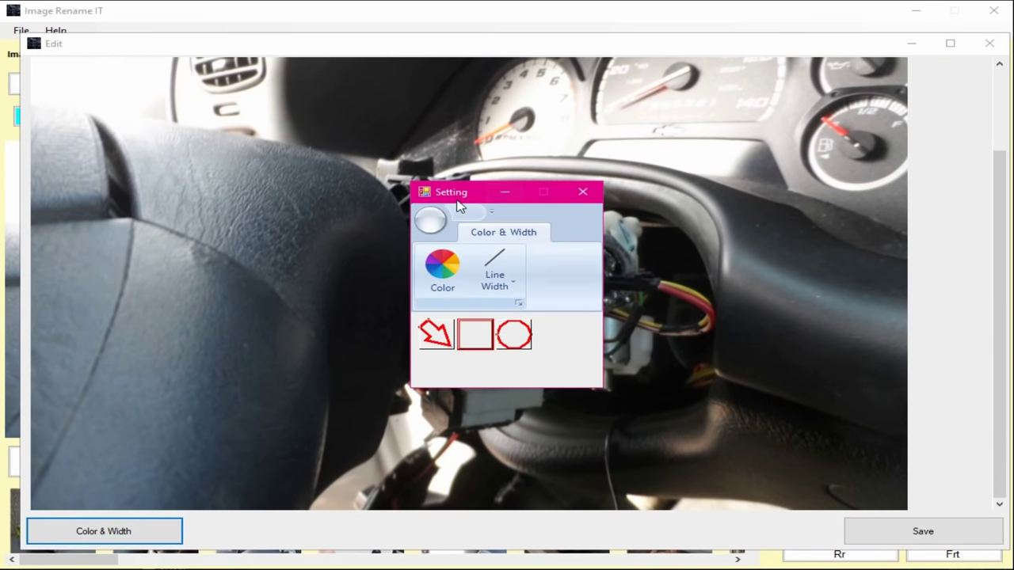
drag(457, 204, 134, 110)
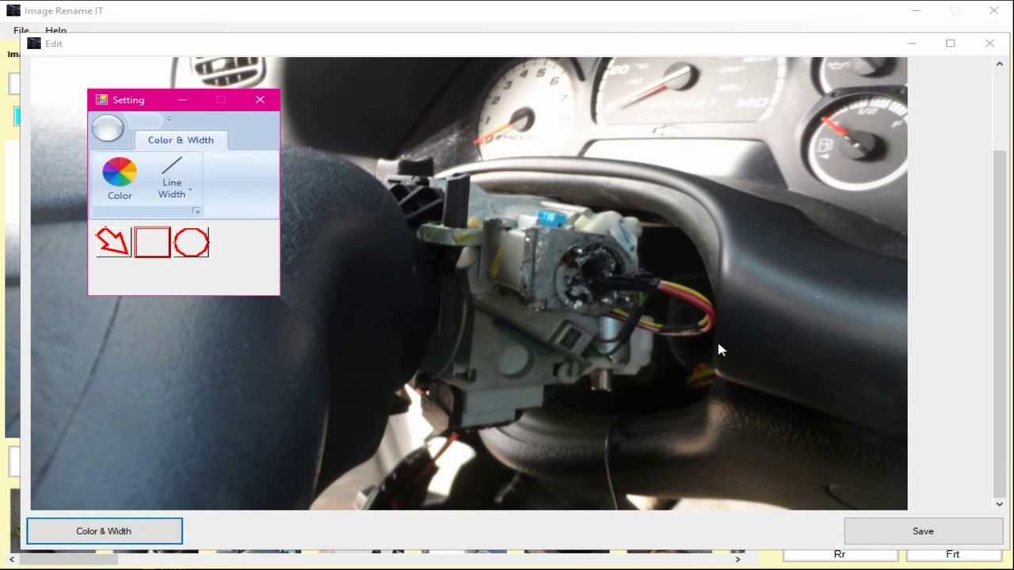
click(114, 244)
click(152, 241)
click(191, 242)
click(112, 242)
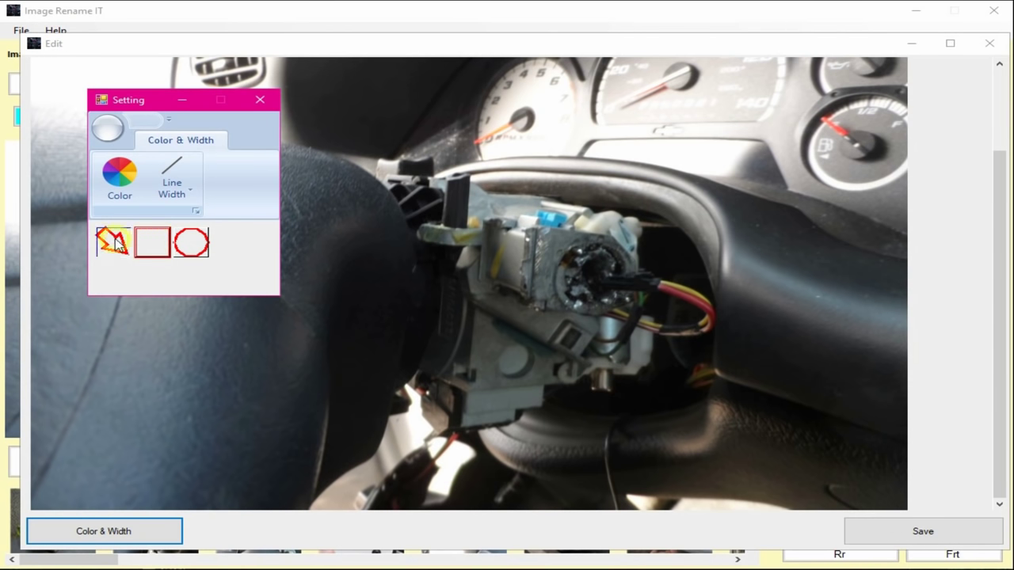
click(188, 188)
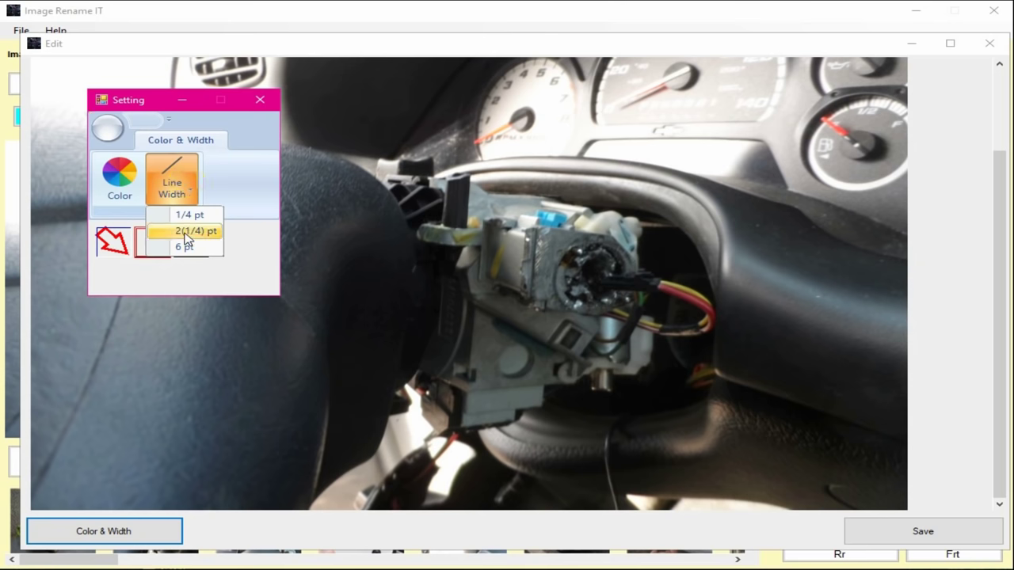
click(186, 232)
- Make the annotation colour white, keep the arrow shape, and close Setting
click(120, 176)
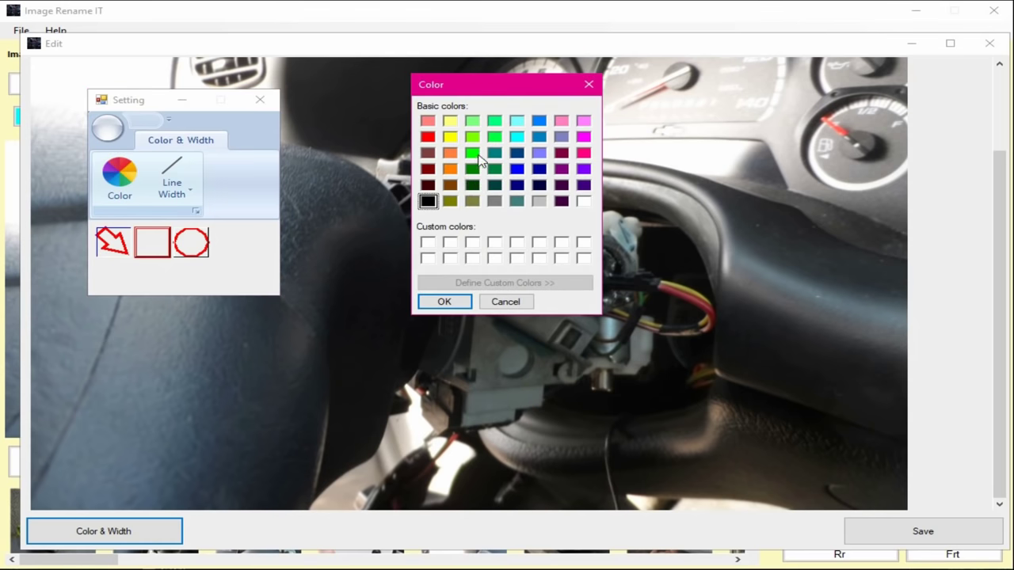
click(584, 201)
click(450, 301)
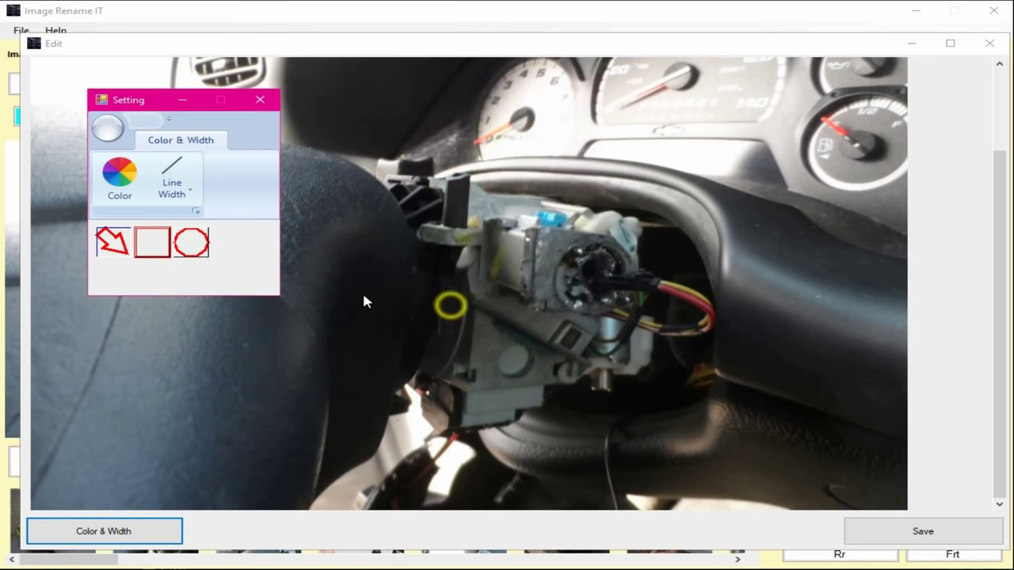
click(116, 245)
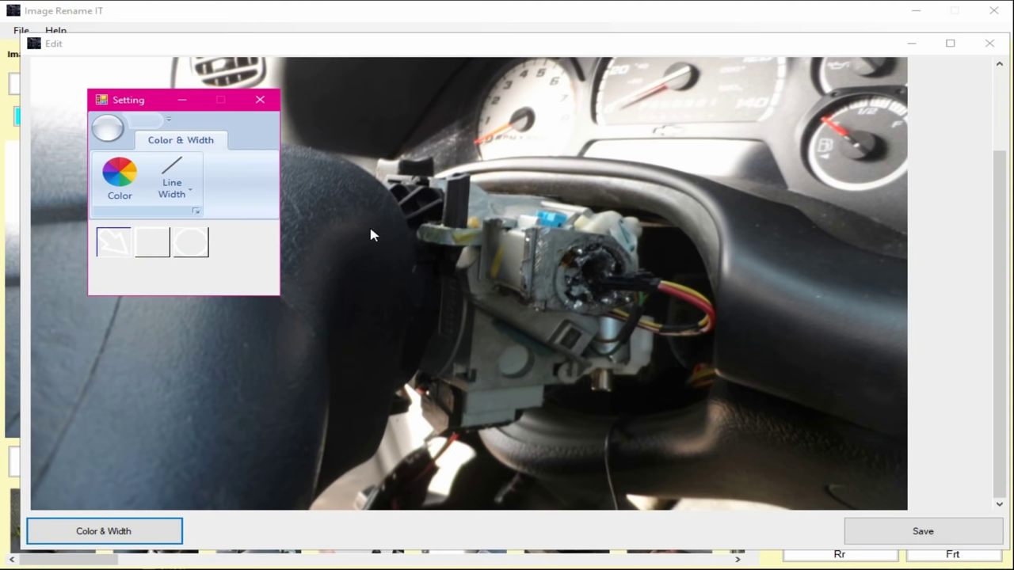
click(260, 100)
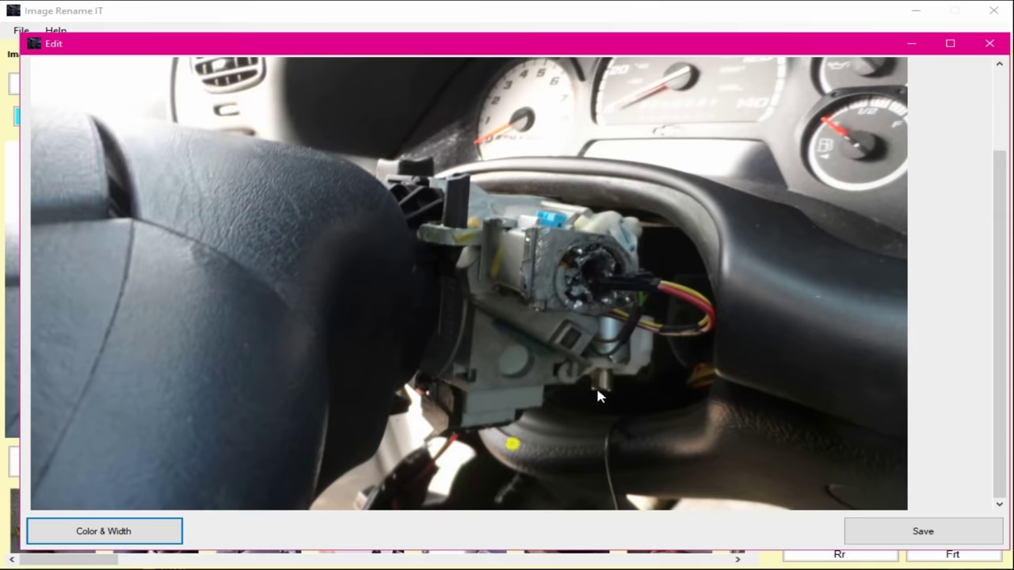
- Draw a white arrow toward the red and yellow wires and try repositioning it
click(668, 333)
click(689, 389)
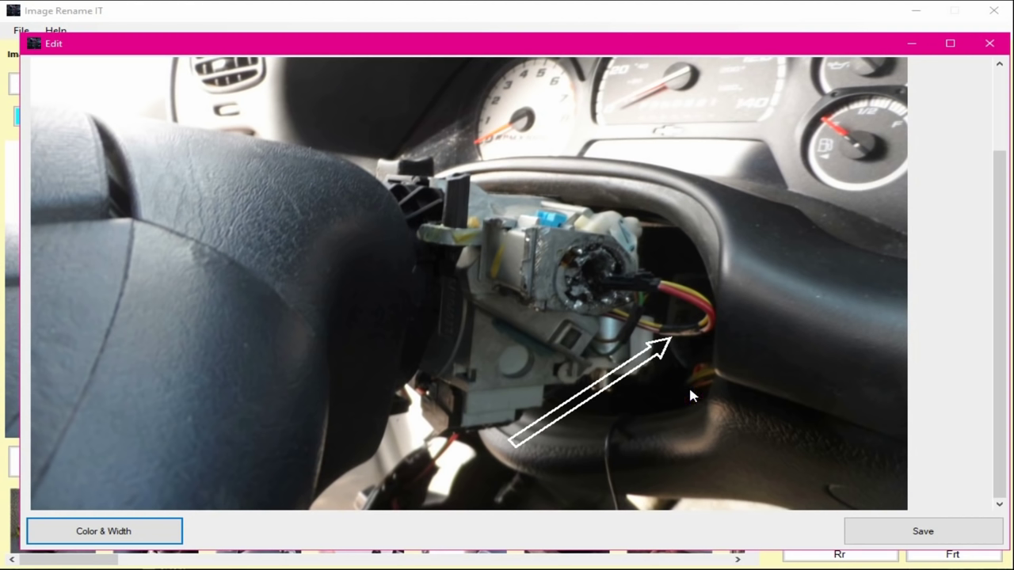
click(626, 368)
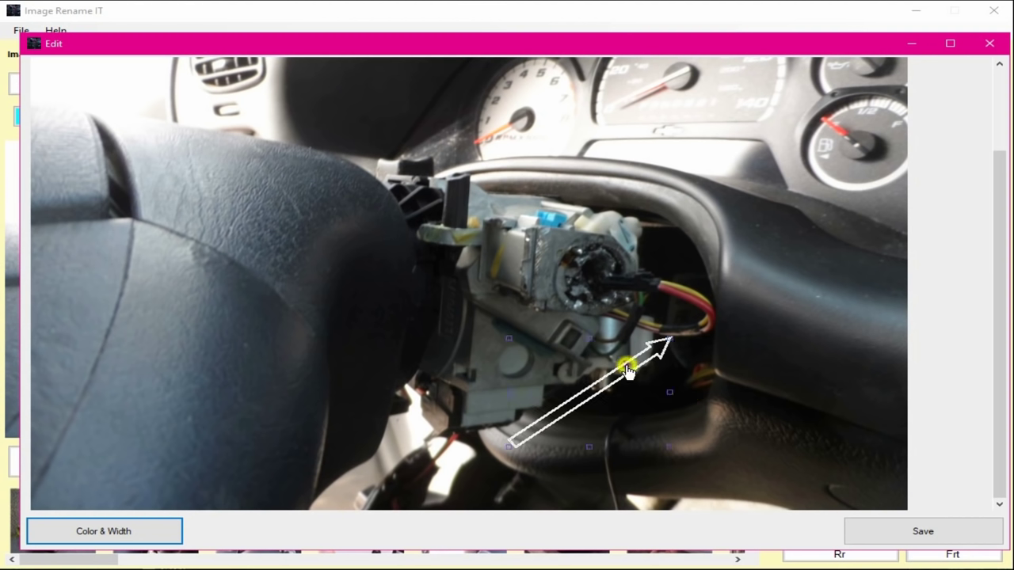
drag(628, 368, 617, 278)
click(622, 276)
drag(532, 352, 444, 423)
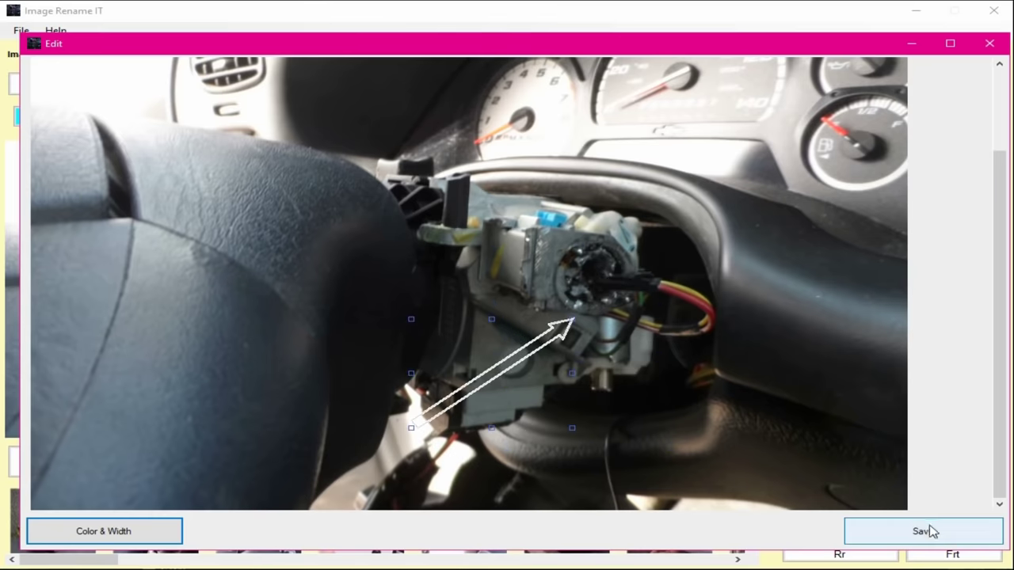
drag(509, 368, 616, 373)
right_click(615, 383)
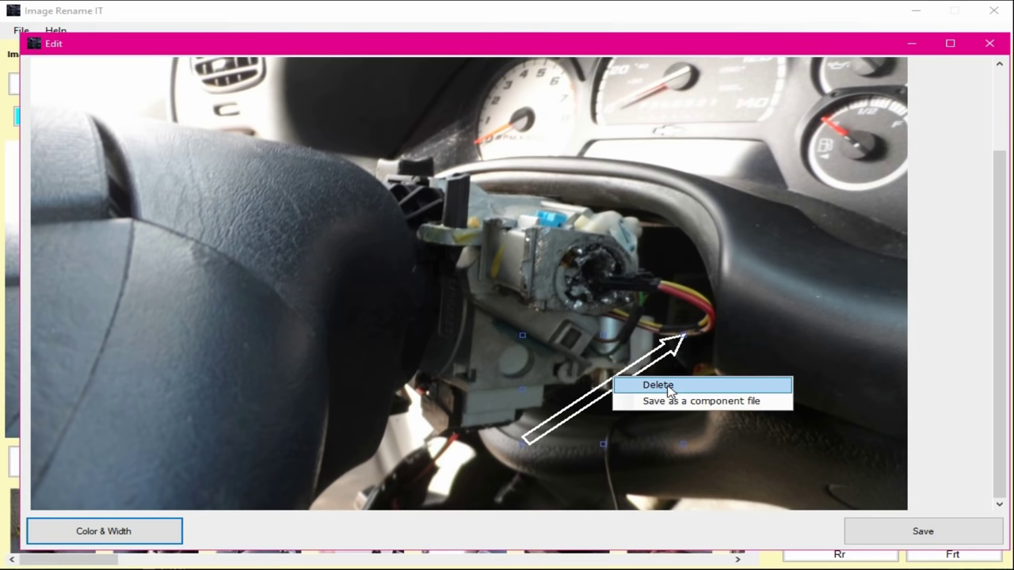
click(687, 343)
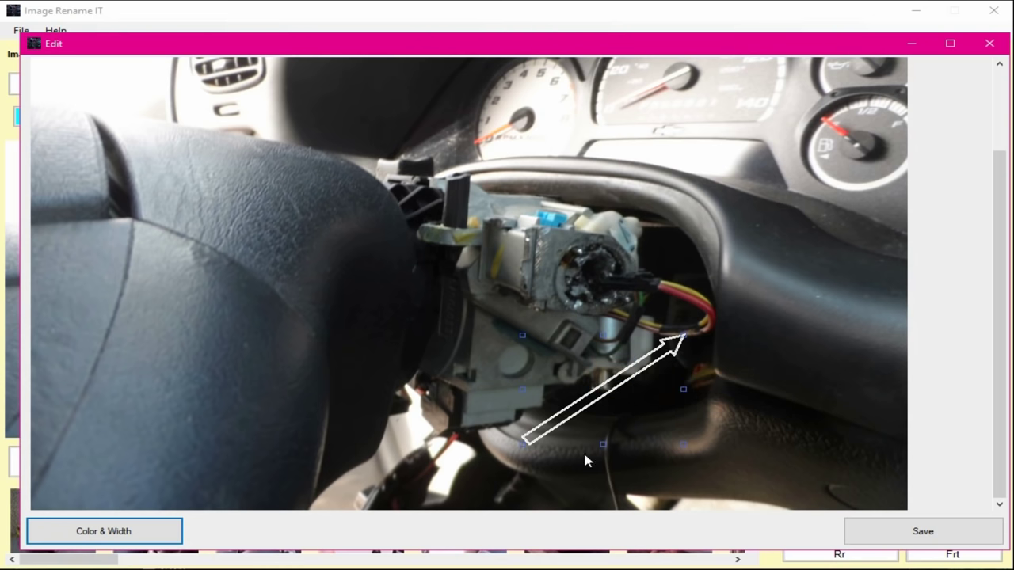
click(681, 440)
- Replace it with a shorter arrow aimed at the wires and delete the stray tail piece
click(599, 331)
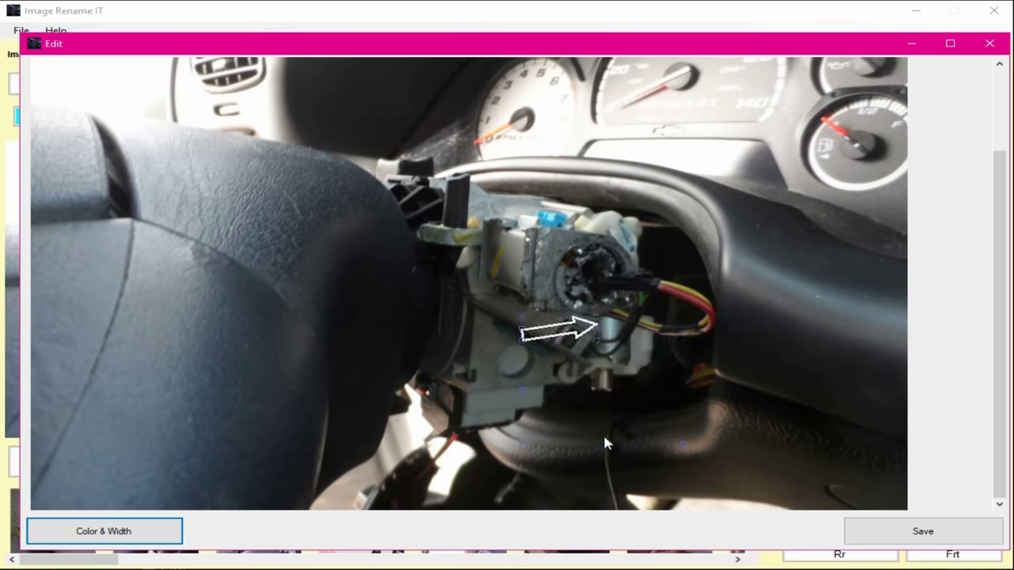
click(550, 331)
drag(556, 331, 630, 339)
click(594, 345)
drag(600, 341, 619, 378)
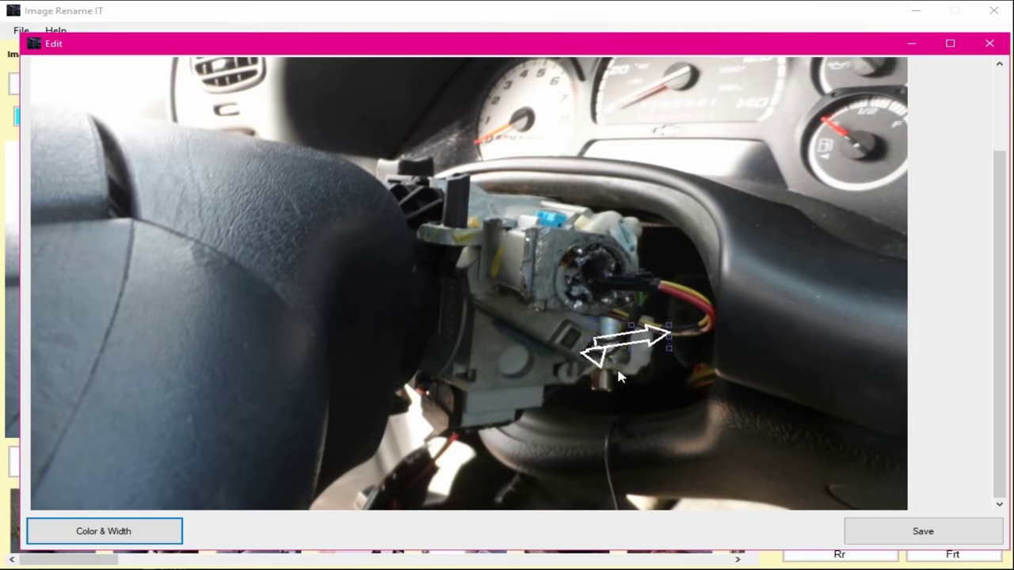
click(594, 354)
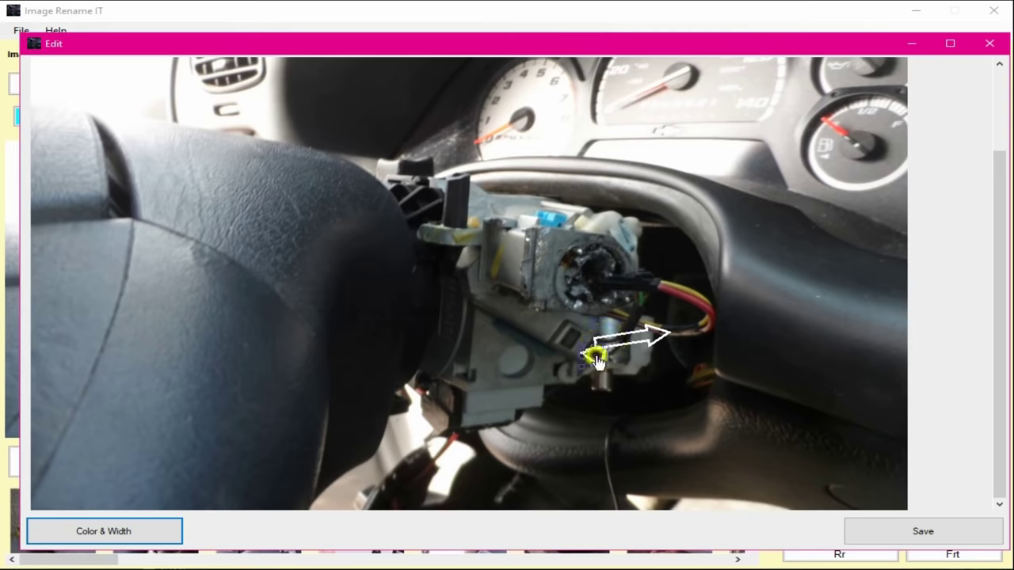
right_click(598, 362)
click(634, 363)
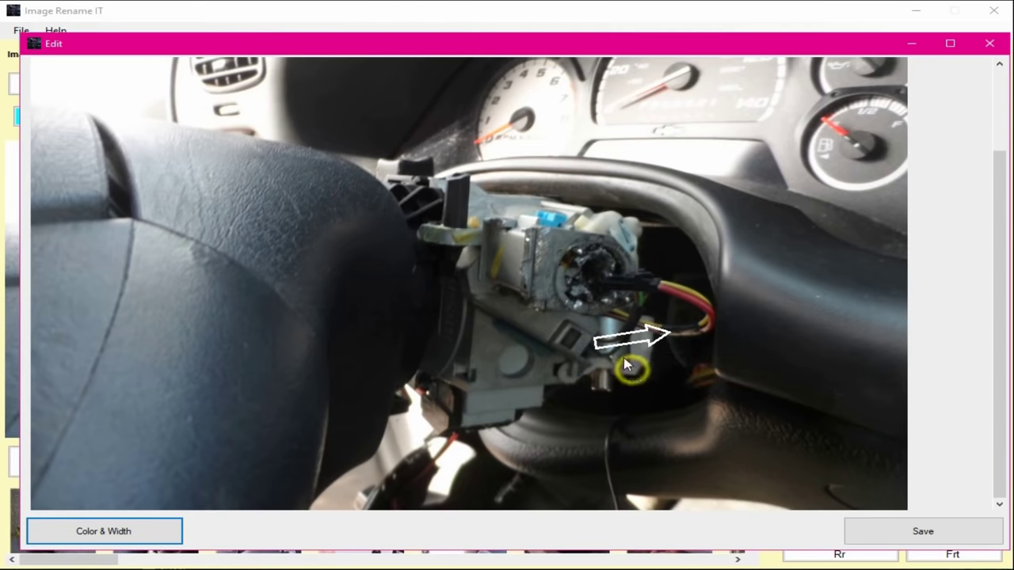
- Nudge the arrow slightly down onto the wires and save the annotated photo
click(623, 350)
drag(616, 351, 617, 361)
right_click(619, 358)
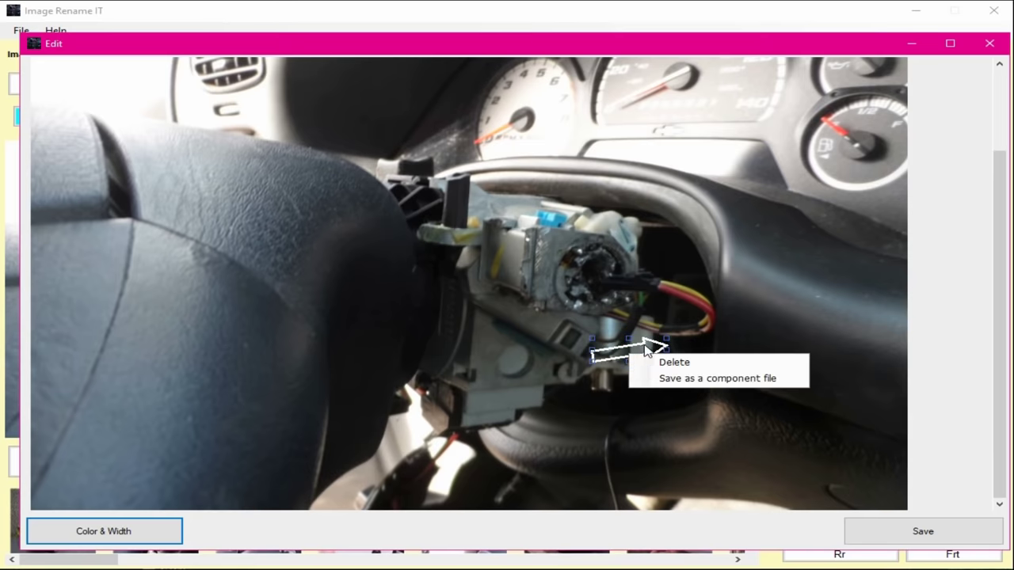
click(647, 347)
click(727, 346)
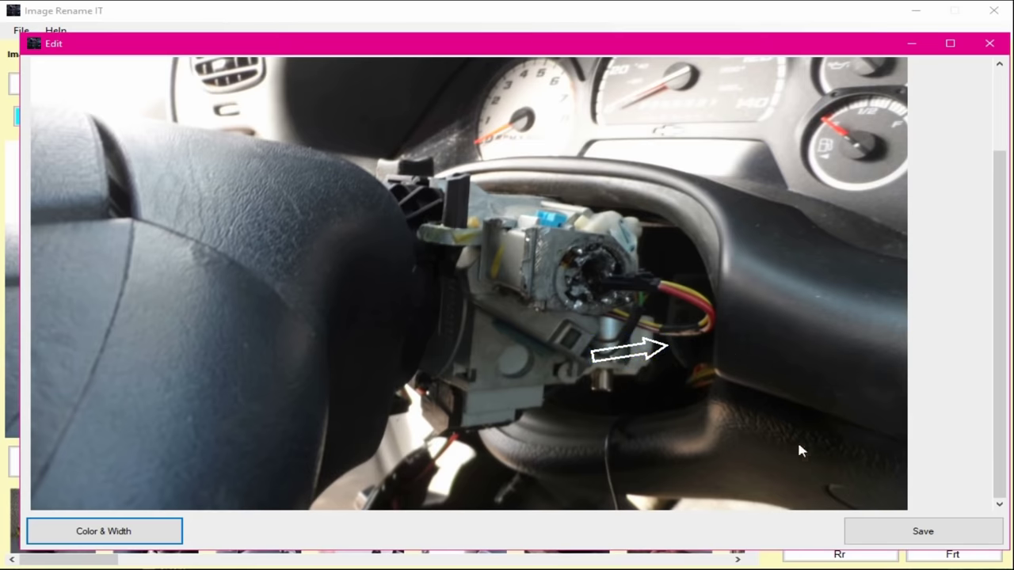
click(653, 351)
click(923, 532)
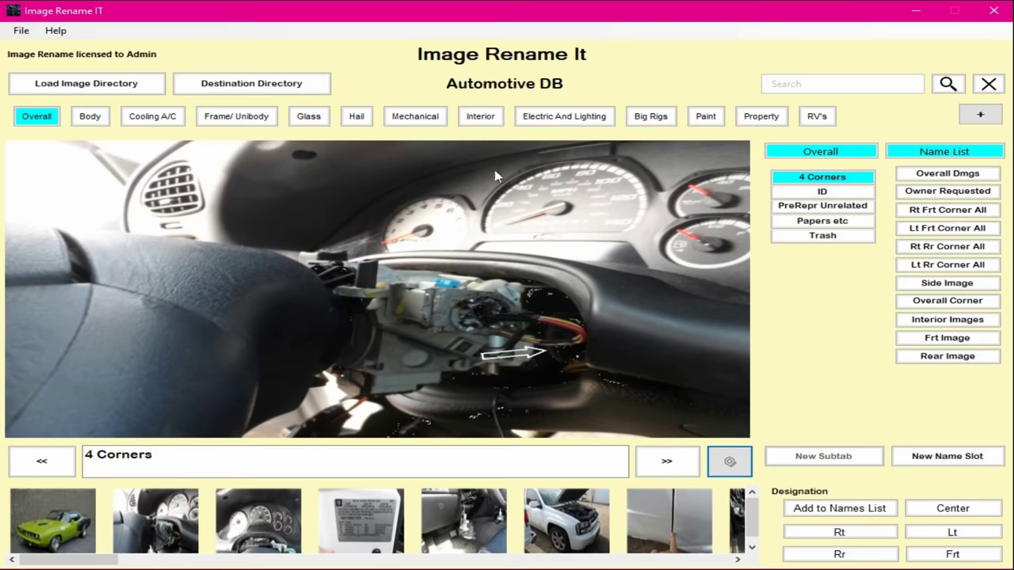
- Browse the Interior subtabs (Switches & Levers, Steering Wheel, Side Panels), then clear the subtab selection
click(480, 116)
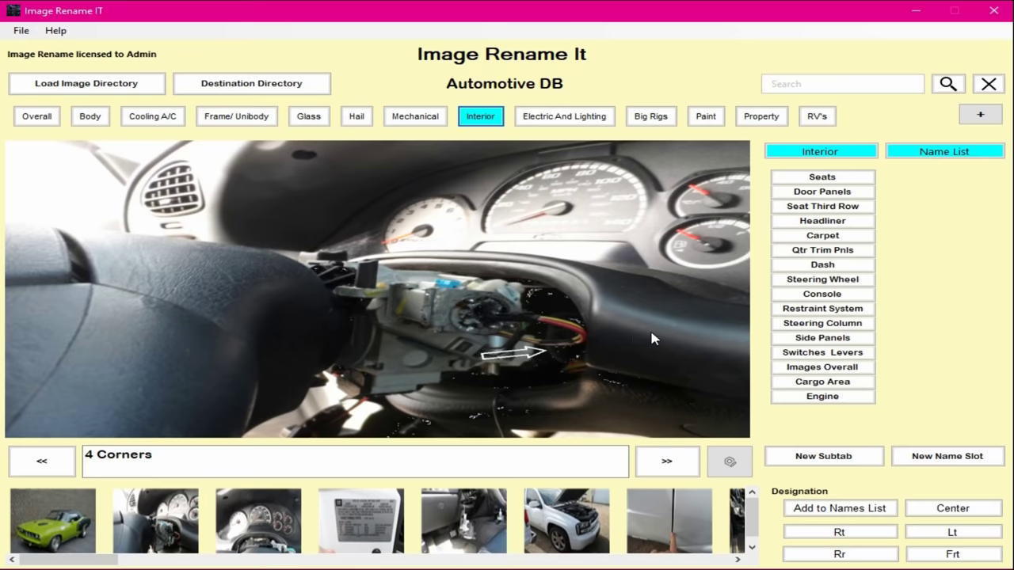
click(816, 355)
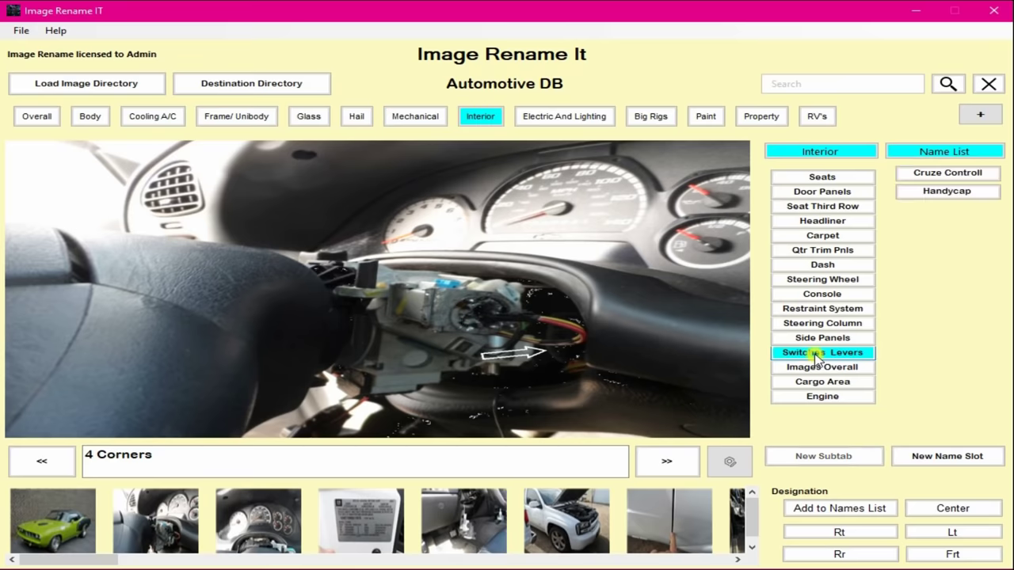
click(843, 281)
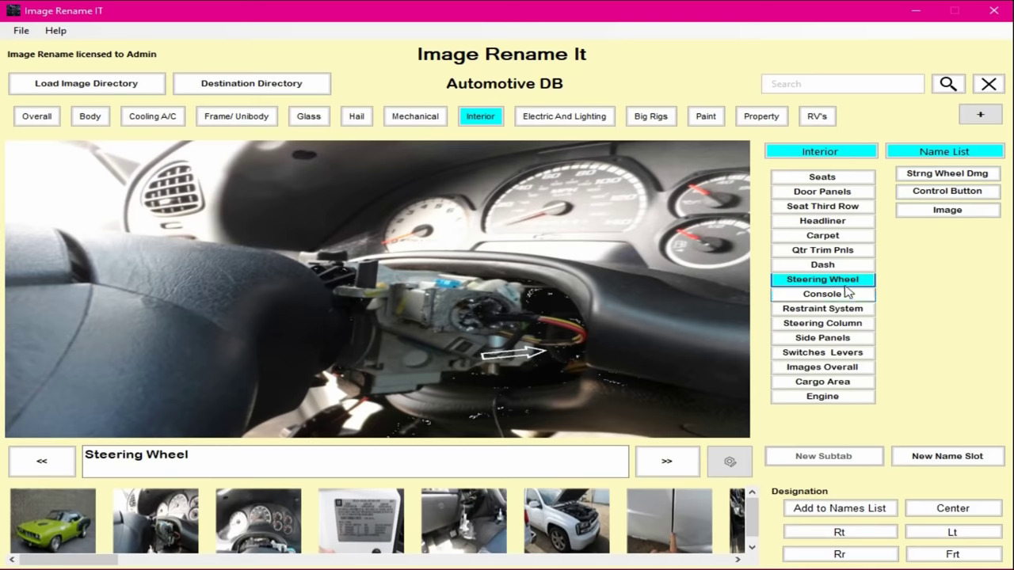
click(828, 341)
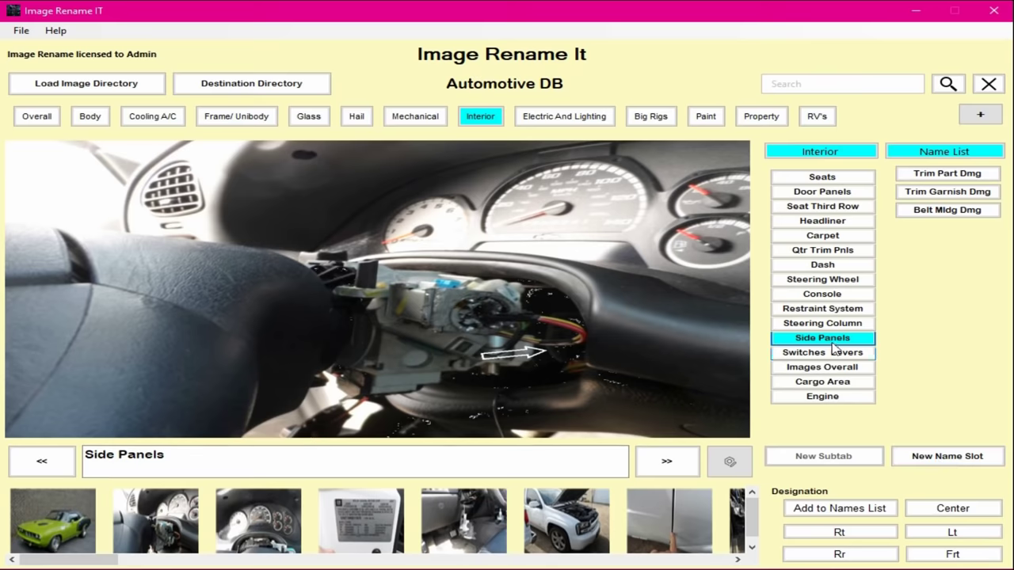
click(483, 117)
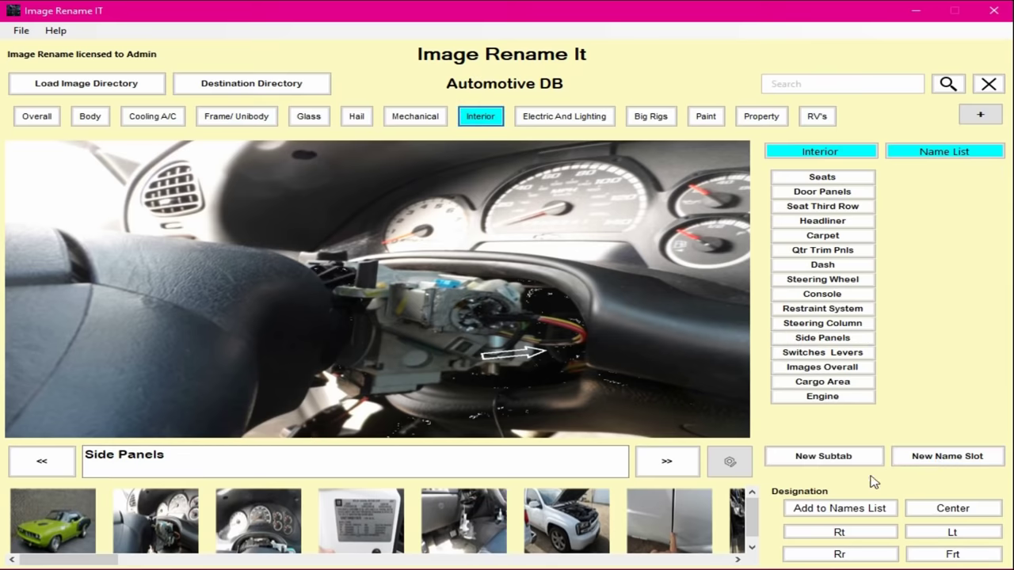
- Cancel an empty new-subtab dialog, then rename the photo Steering Column-Ignition Dmg
click(830, 459)
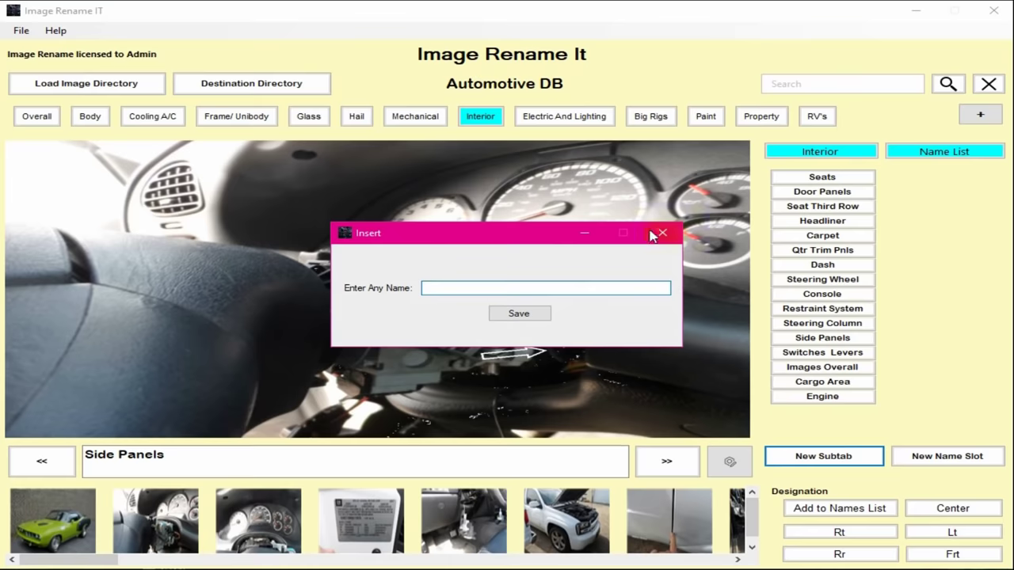
click(663, 235)
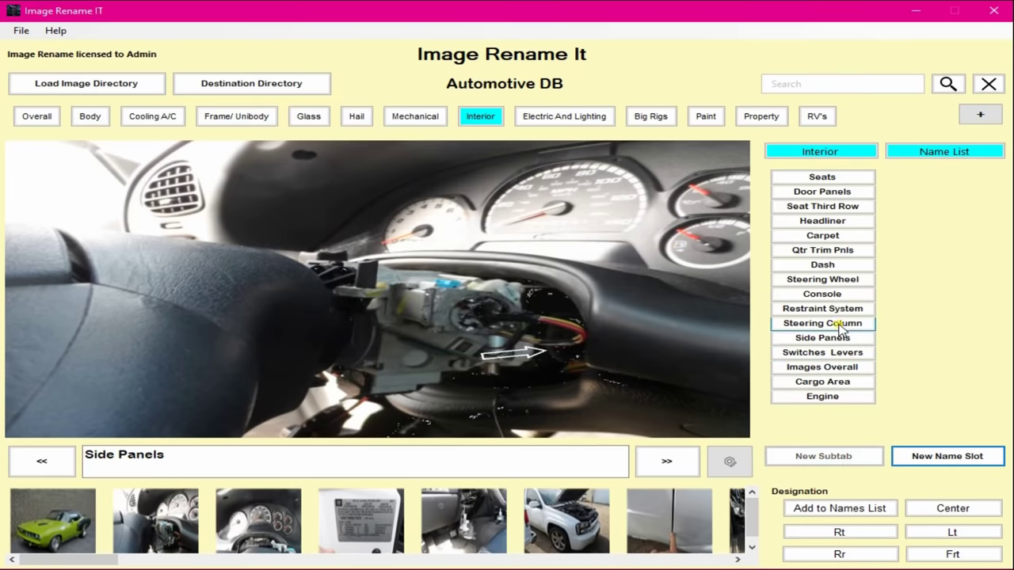
click(824, 323)
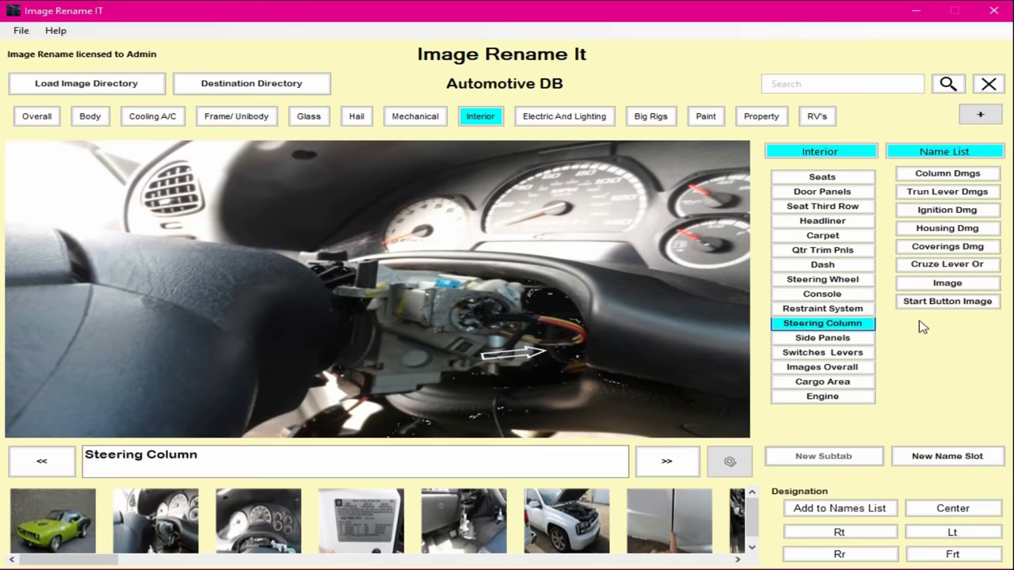
click(937, 211)
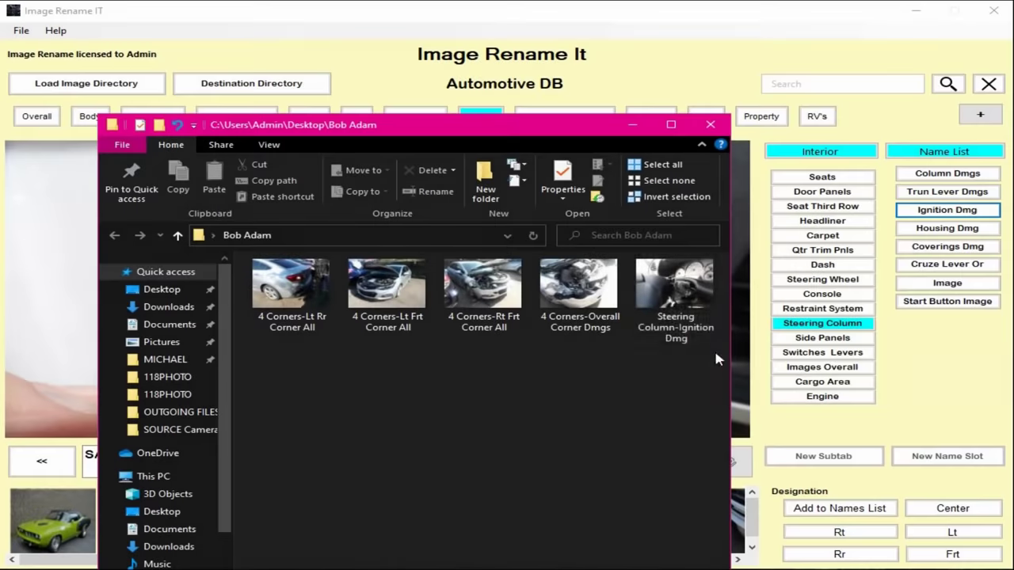
- View the Steering Column-Ignition Dmg photo full-size in Photos, then close it
double_click(679, 285)
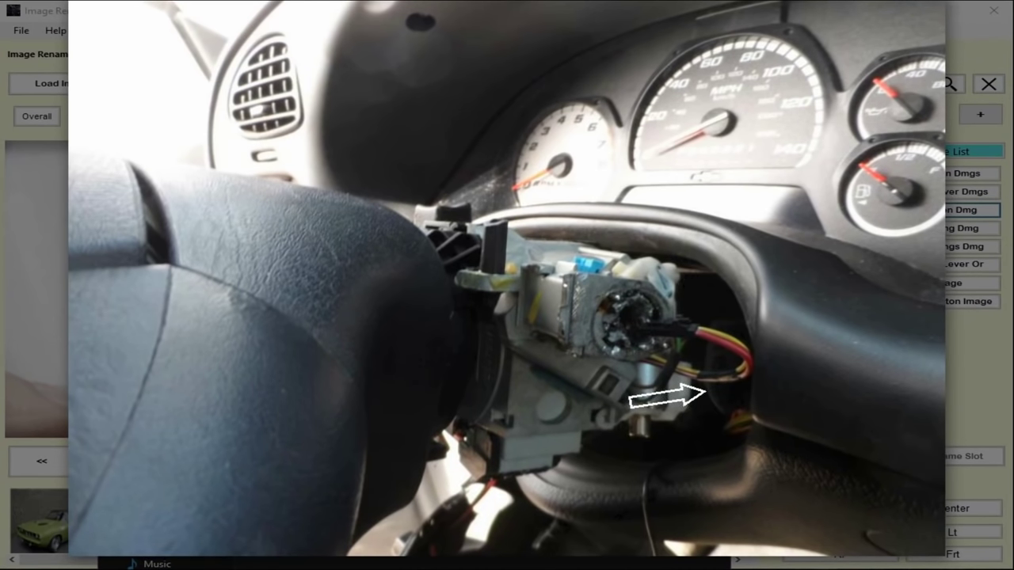
key(Escape)
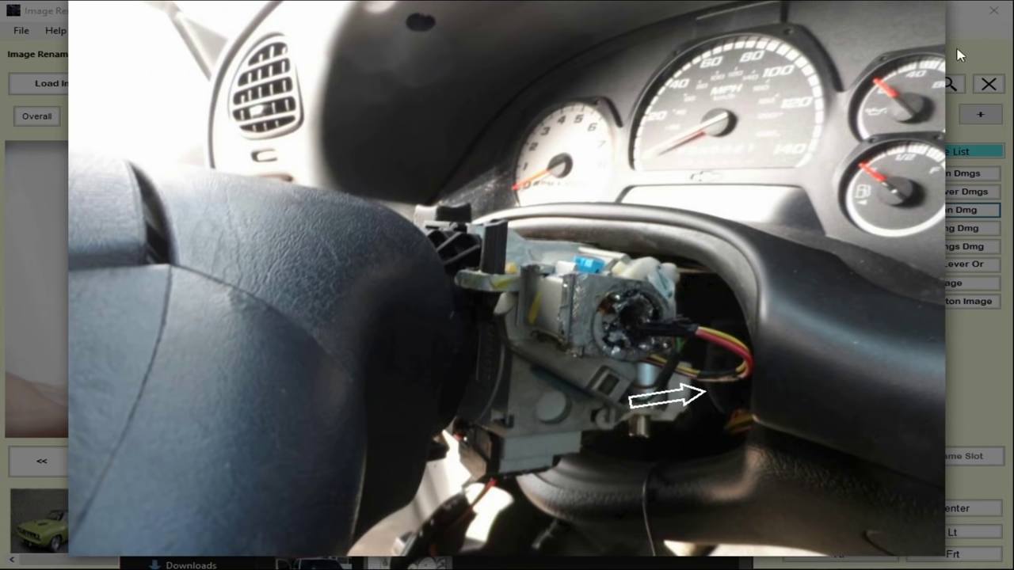
- Return to Image Rename It and browse the thumbnail strip back to the Steering Column-Ignition Dmg photo
click(925, 162)
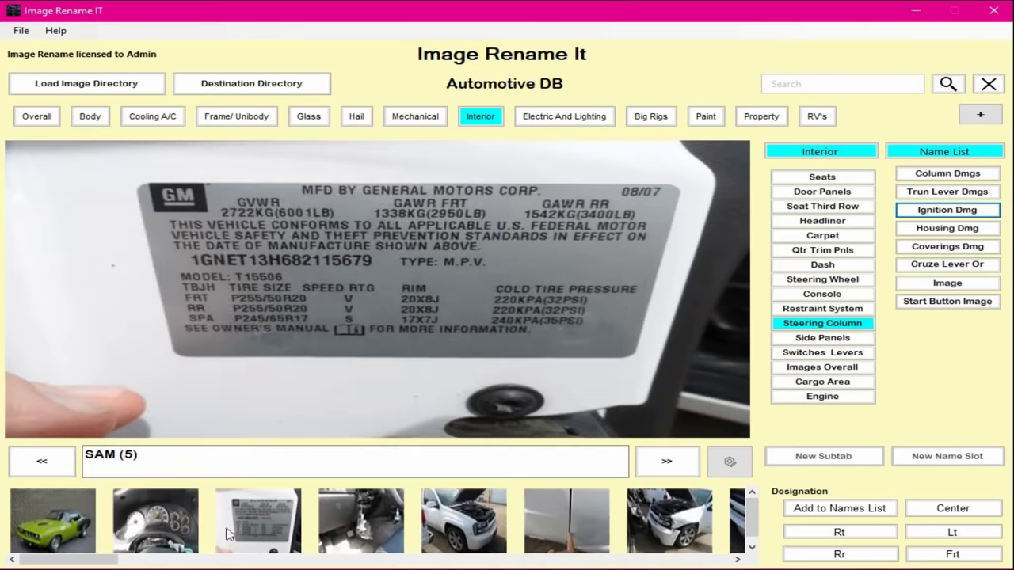
click(148, 526)
click(266, 532)
click(378, 528)
drag(582, 560, 719, 566)
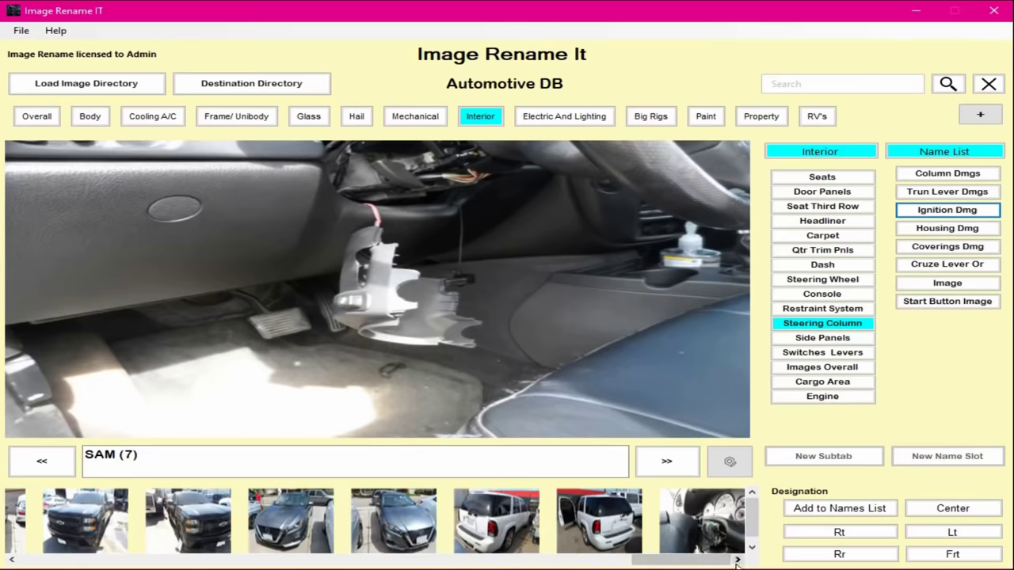
click(699, 527)
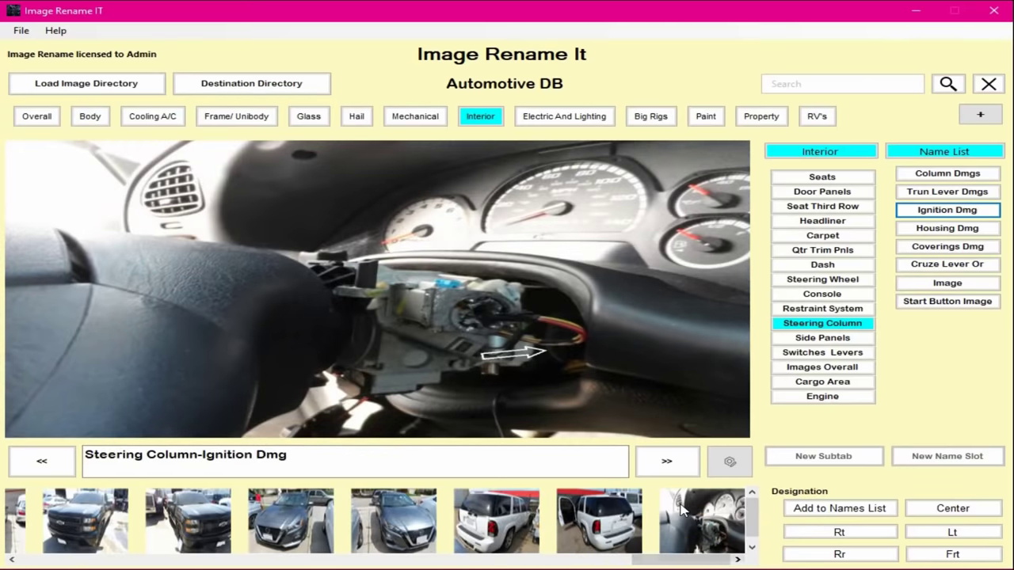
click(669, 460)
click(163, 559)
click(158, 561)
click(146, 563)
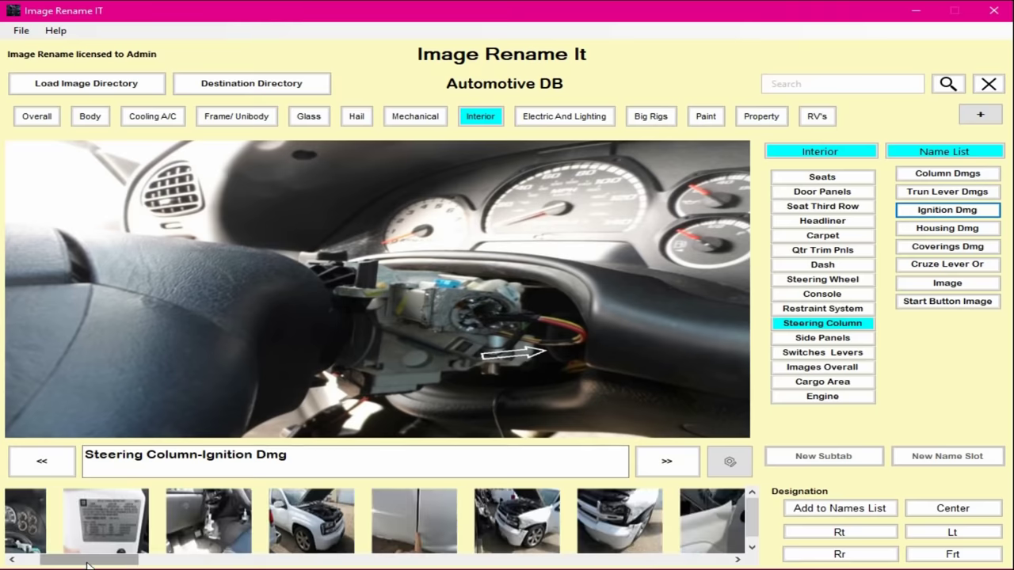
click(87, 563)
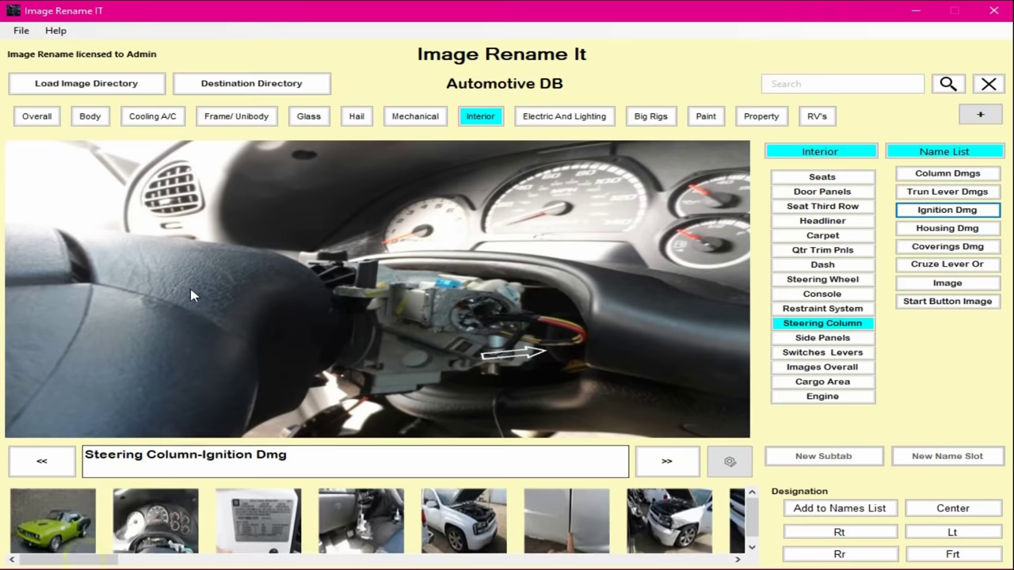
- Turn on Water Mark For Date in File > Setting, leaving the name watermark off
click(21, 30)
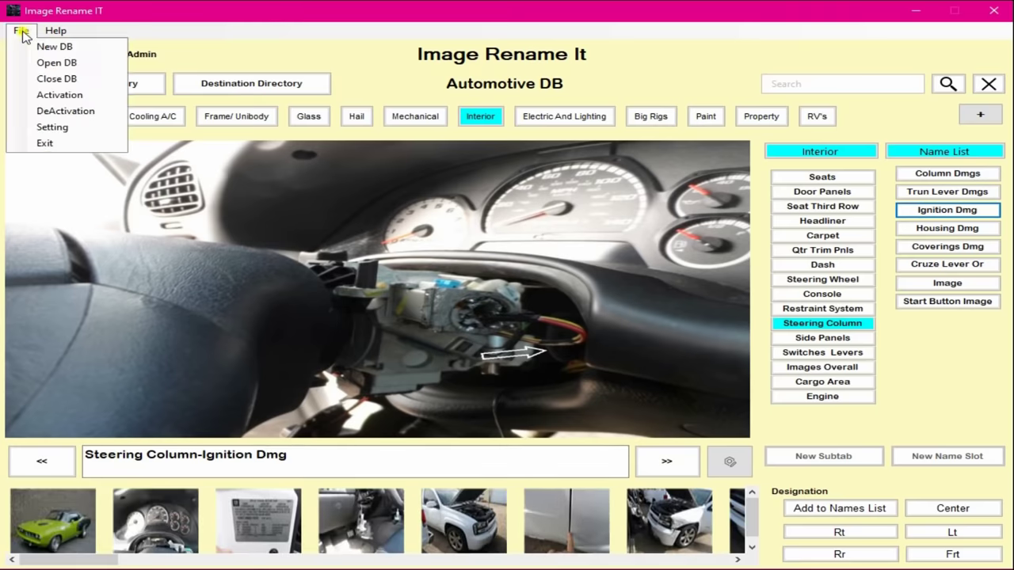
click(38, 129)
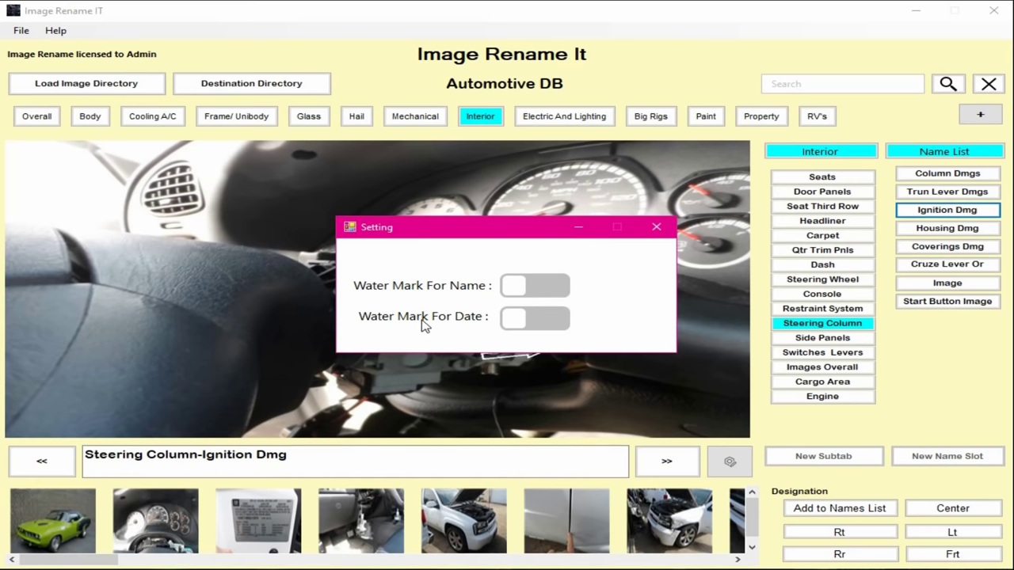
click(562, 322)
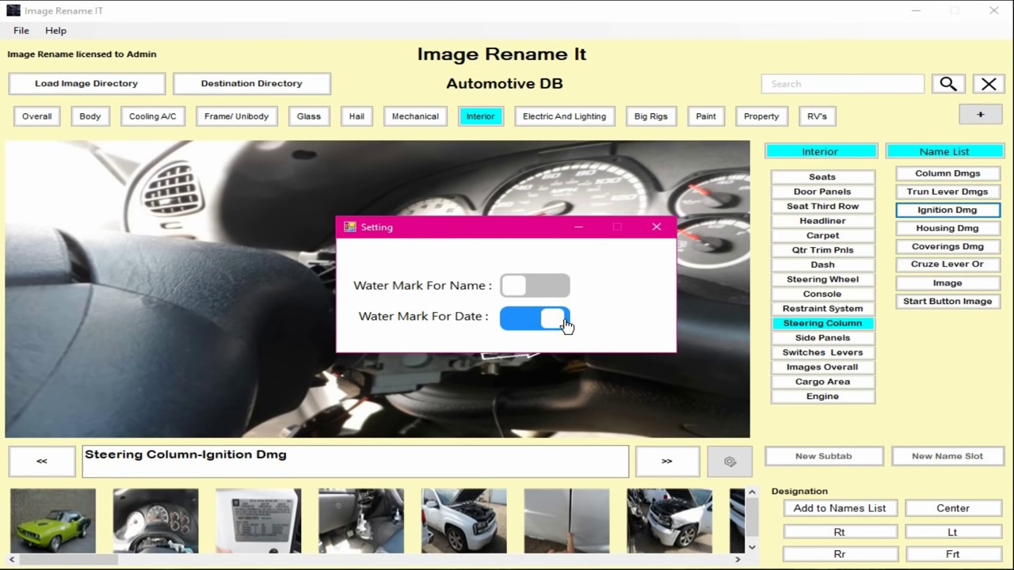
click(656, 228)
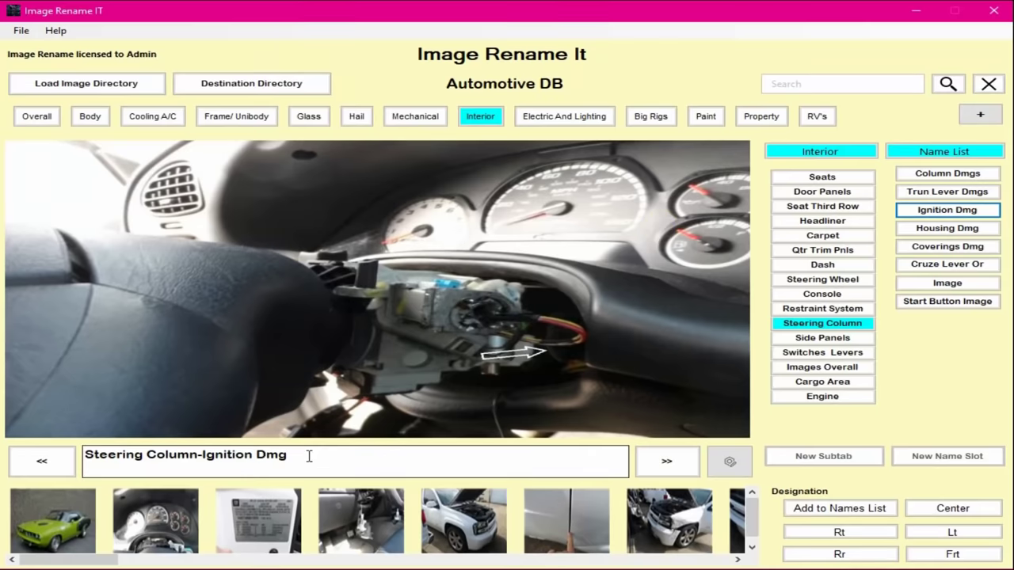
- Rename the GM label photo ID-Vin Number and open it full-size to check the date watermark
click(266, 529)
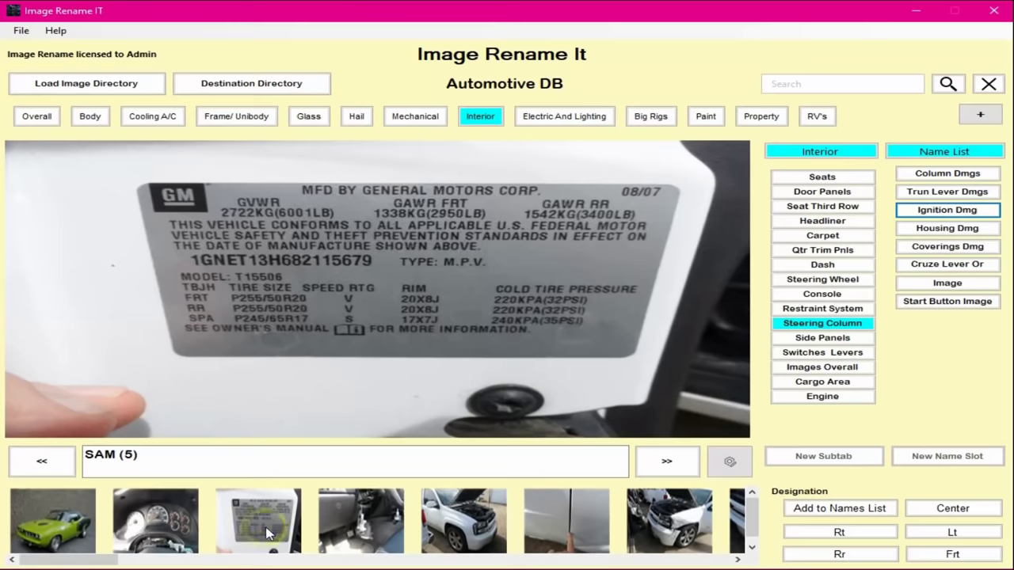
click(31, 120)
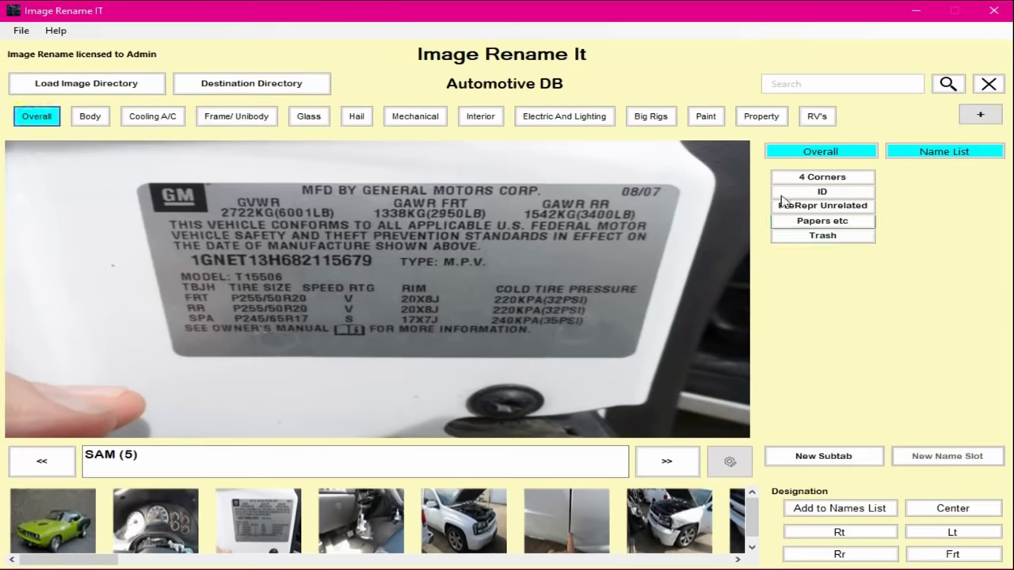
click(800, 192)
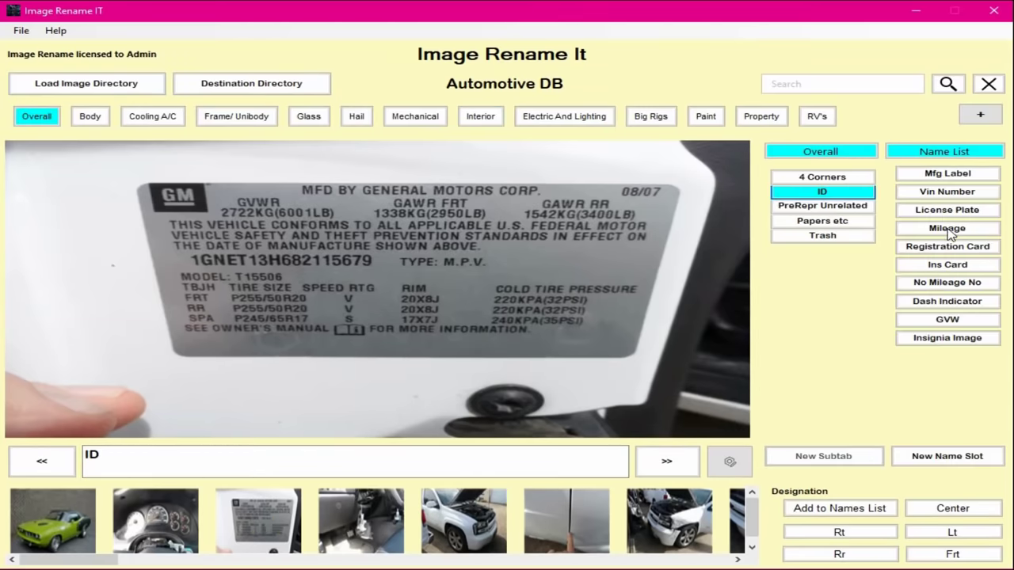
click(950, 193)
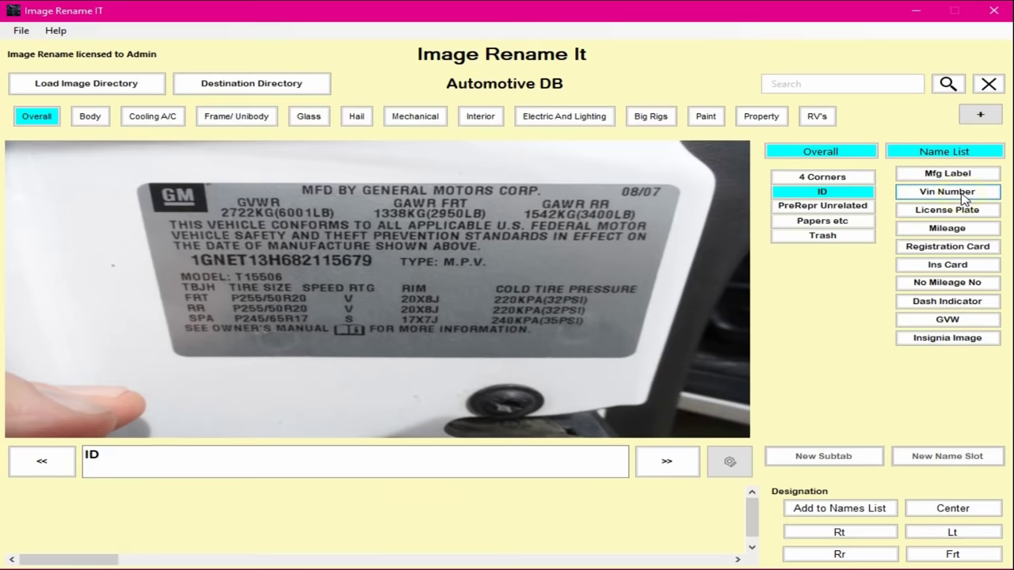
key(alt+Tab)
key(alt+Tab)
key(alt+Tab)
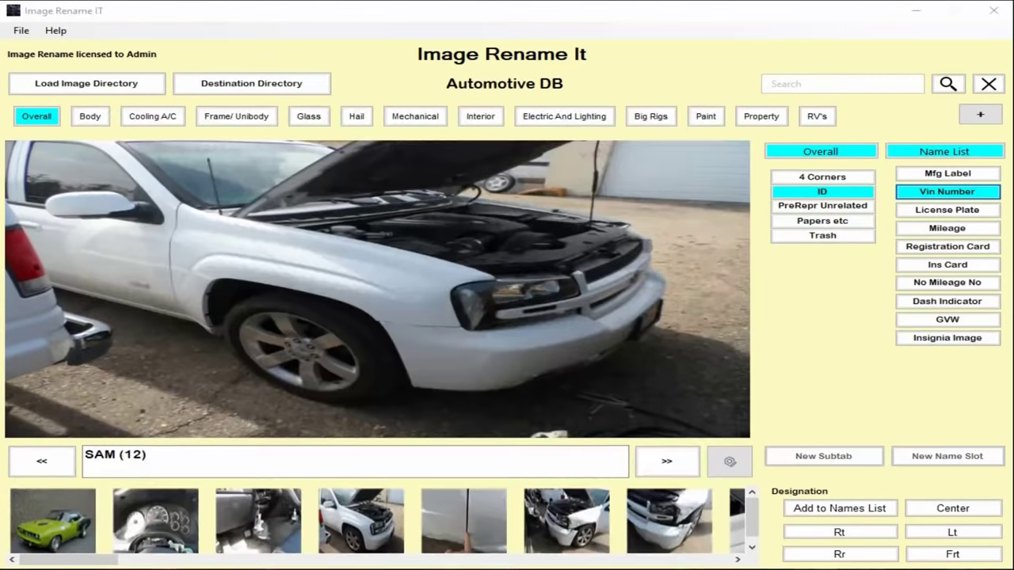
double_click(290, 371)
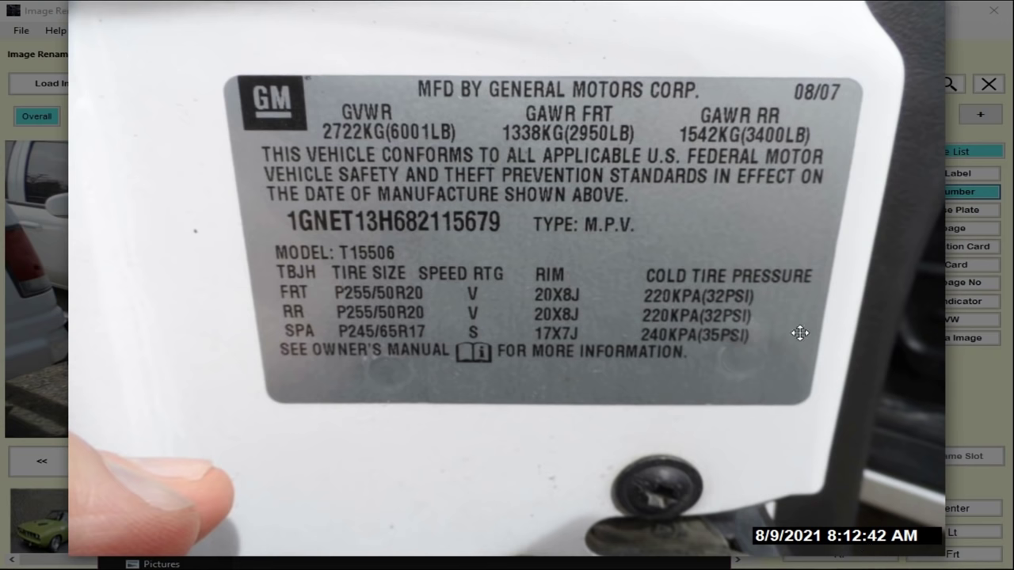
- Close the full-size view and turn on the name watermark alongside the date watermark
key(Escape)
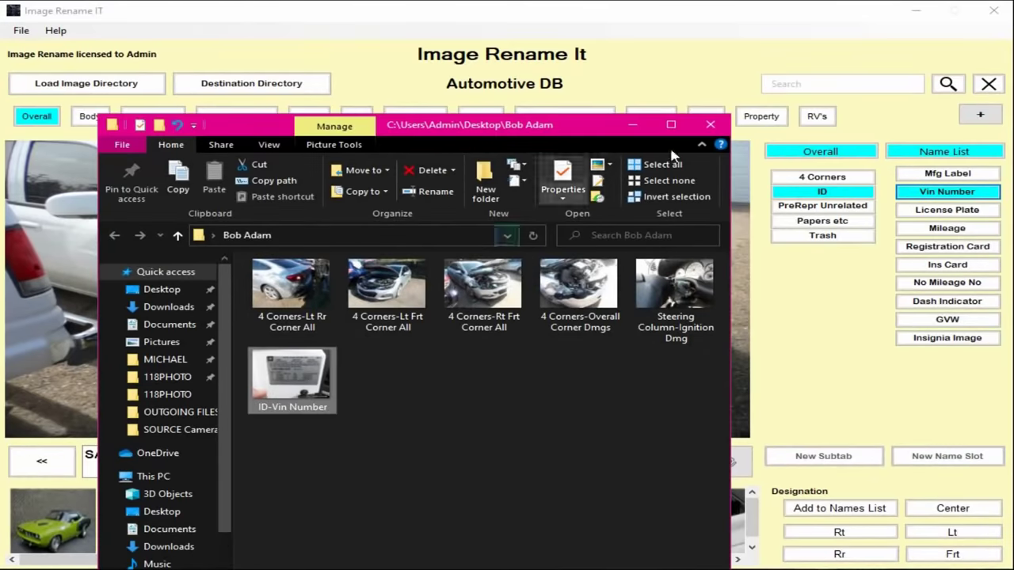
click(650, 43)
click(21, 30)
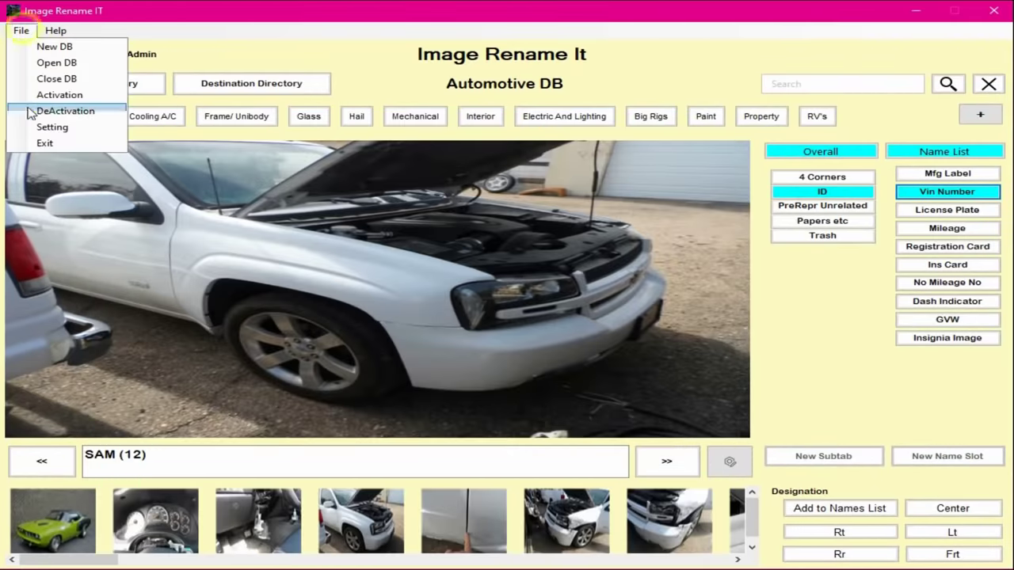
click(39, 127)
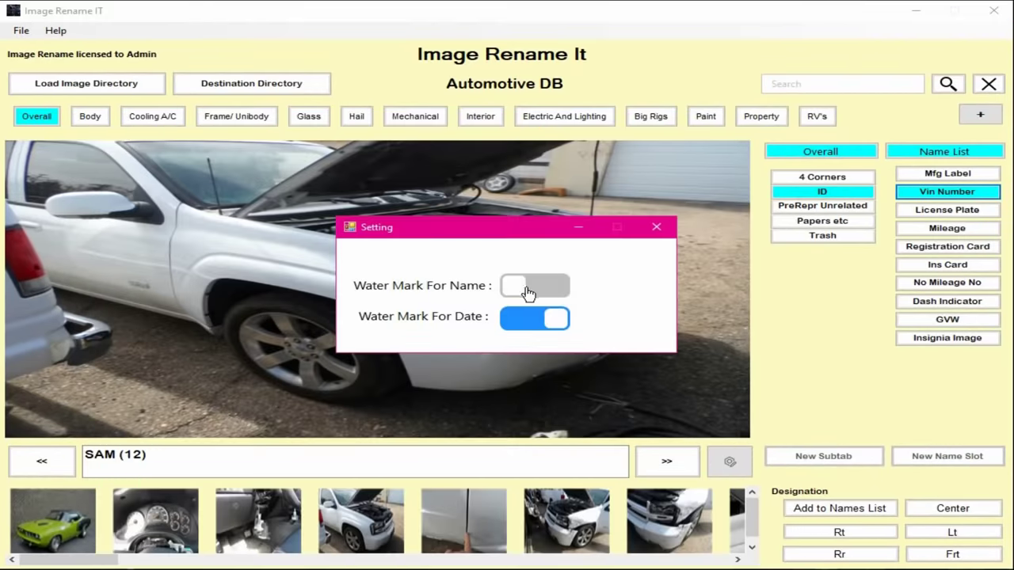
click(535, 286)
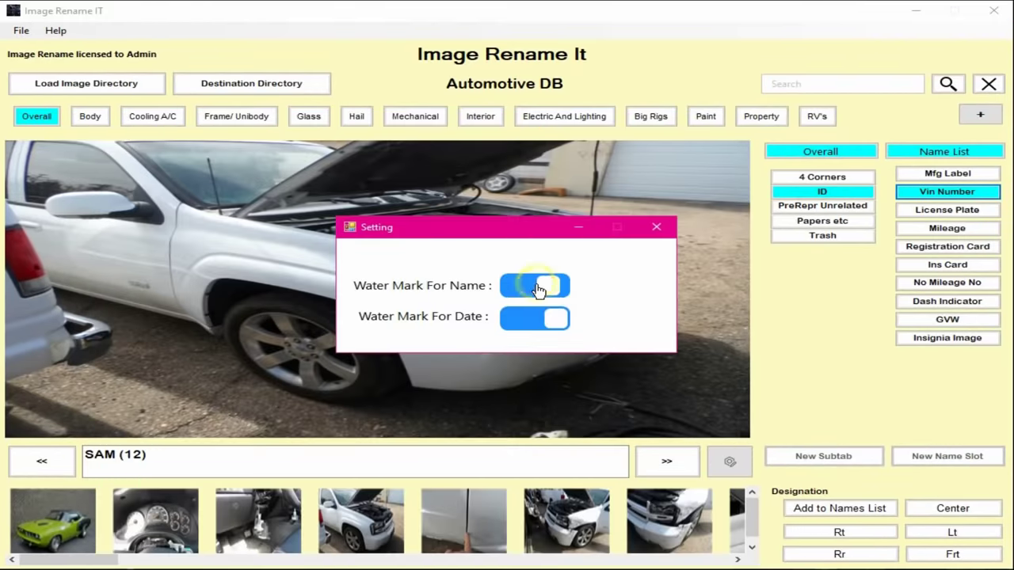
click(656, 227)
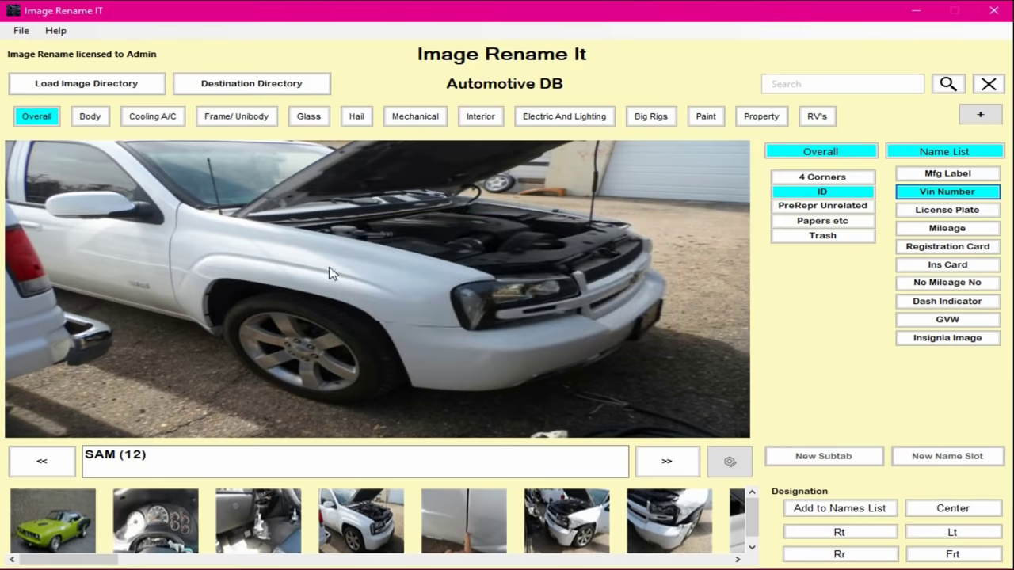
- Rename the white SUV photo to 4 Corners-Rt Frt Corner All (2) and view the new file from Explorer
click(811, 181)
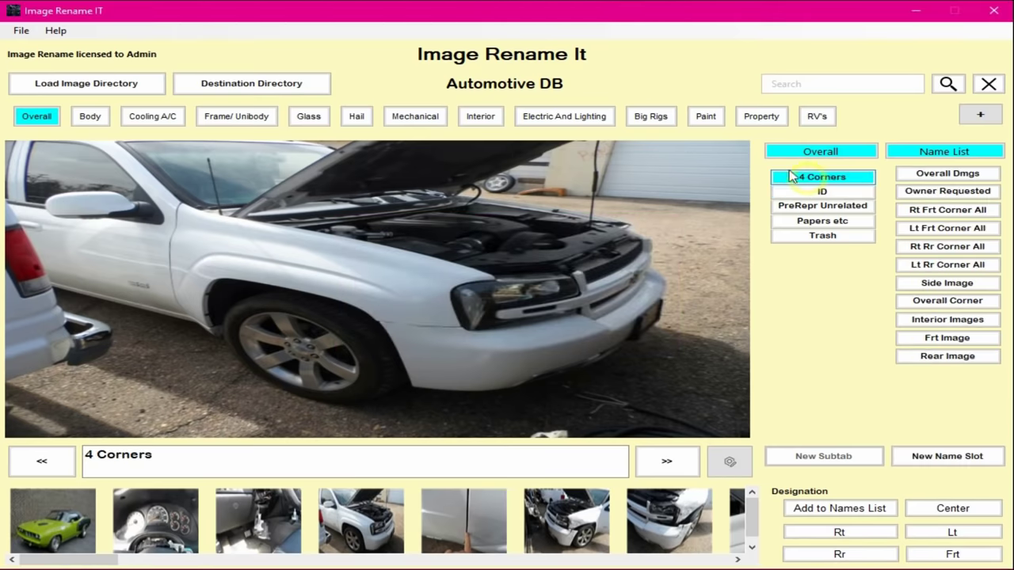
click(948, 210)
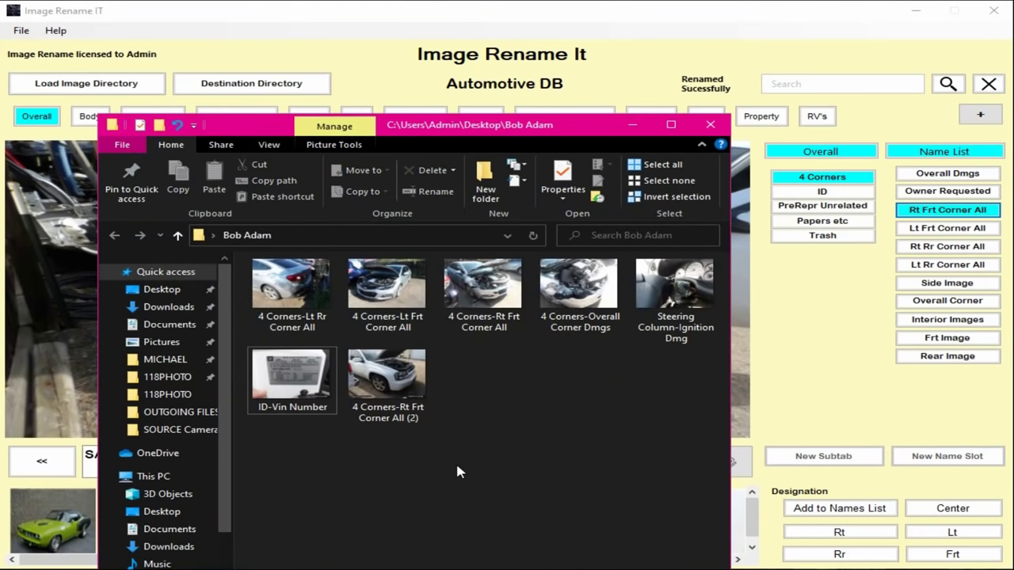
click(388, 372)
double_click(388, 372)
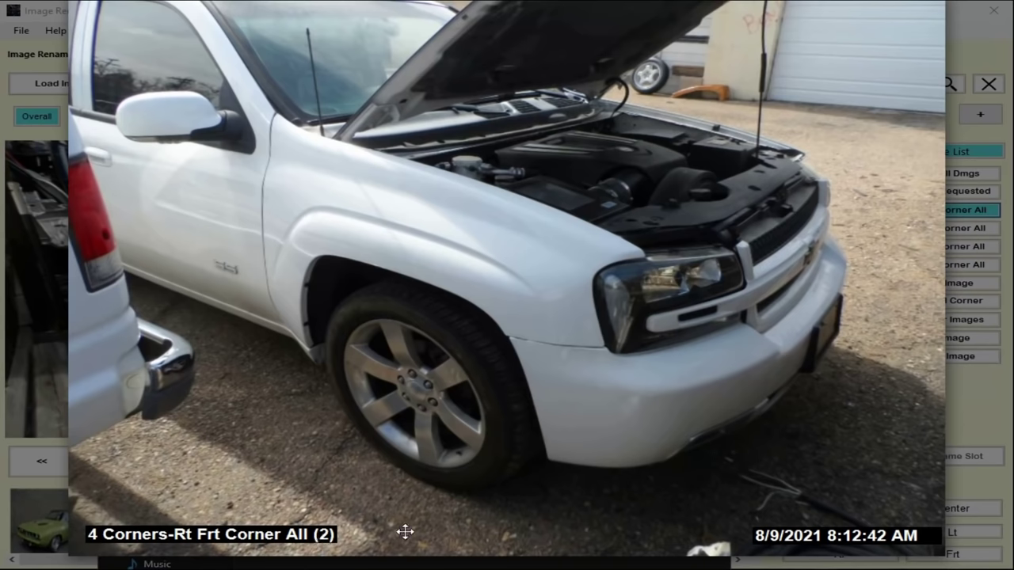
click(436, 564)
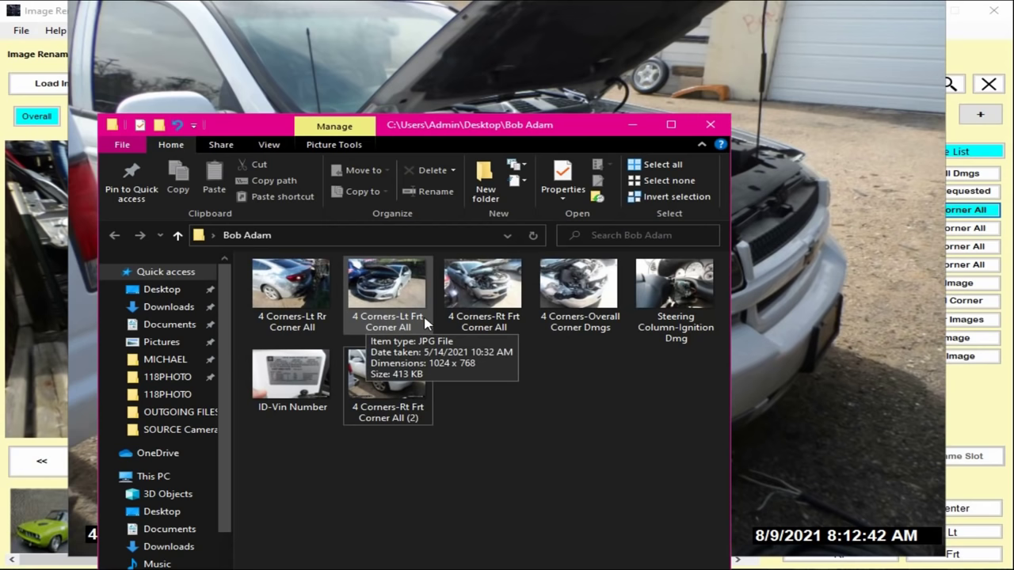
- Compare the original and (2) Rt Frt Corner All photos, then minimize Explorer and close the viewer
click(490, 301)
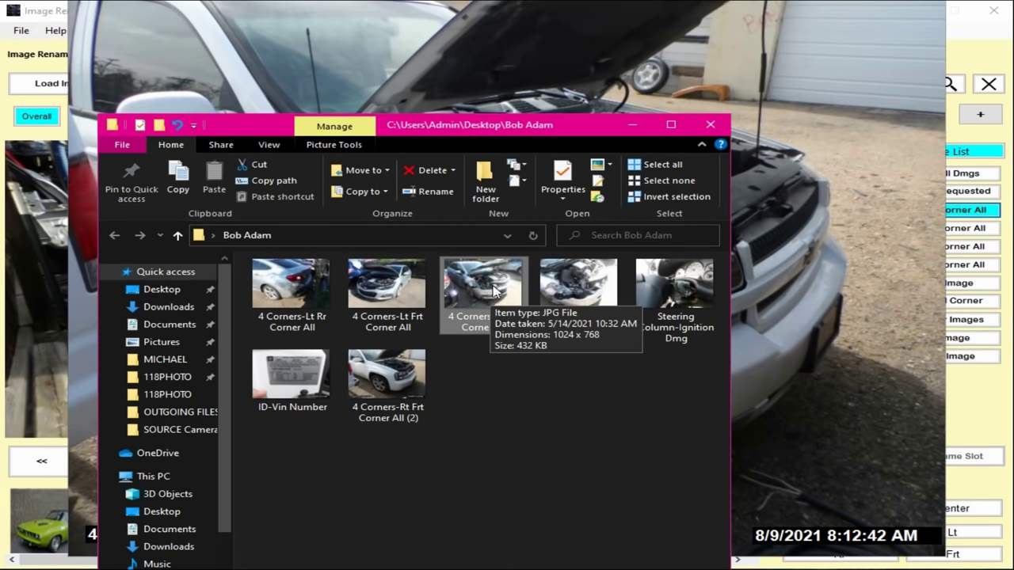
click(402, 388)
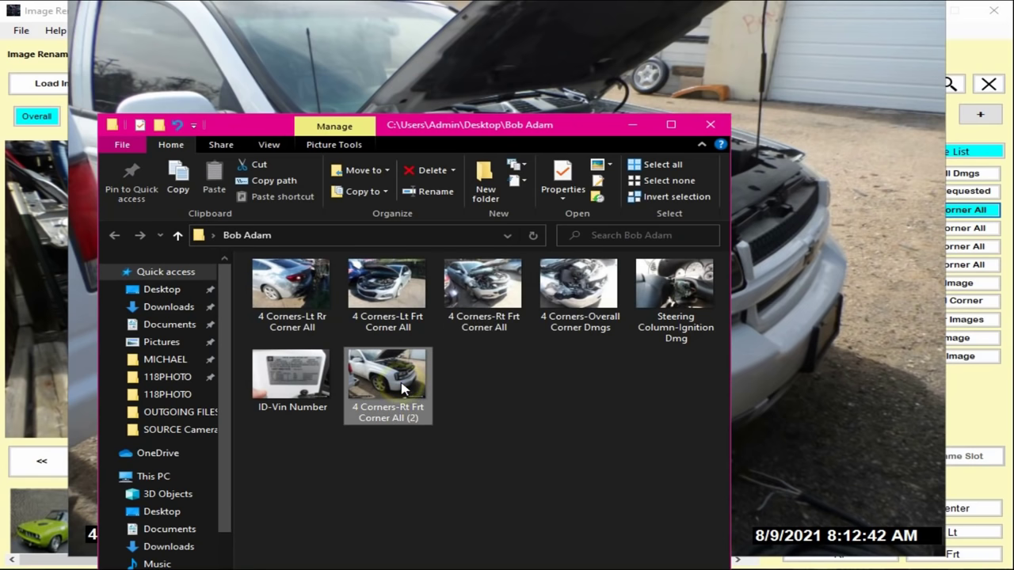
click(479, 294)
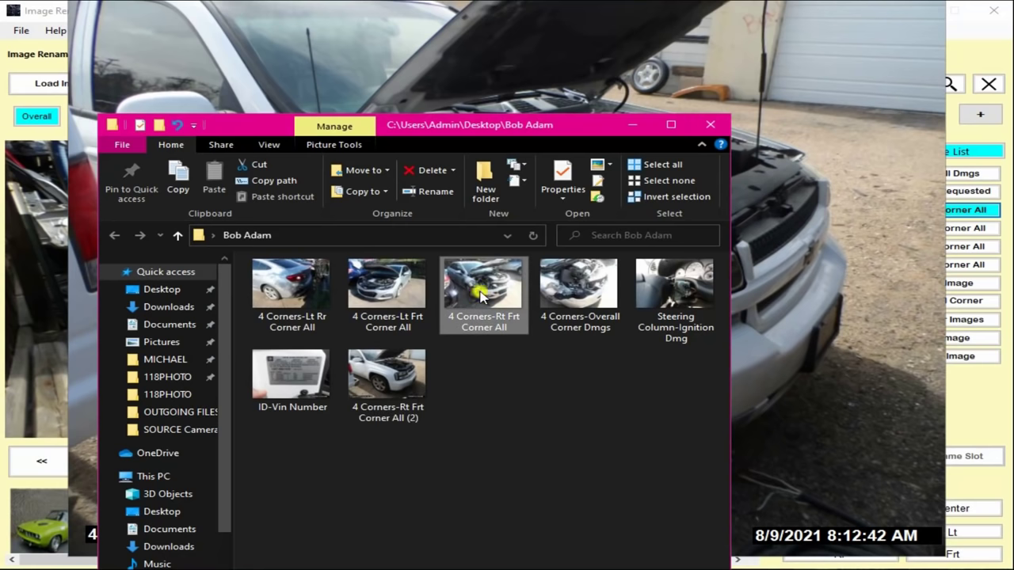
click(391, 375)
mouse_move(402, 428)
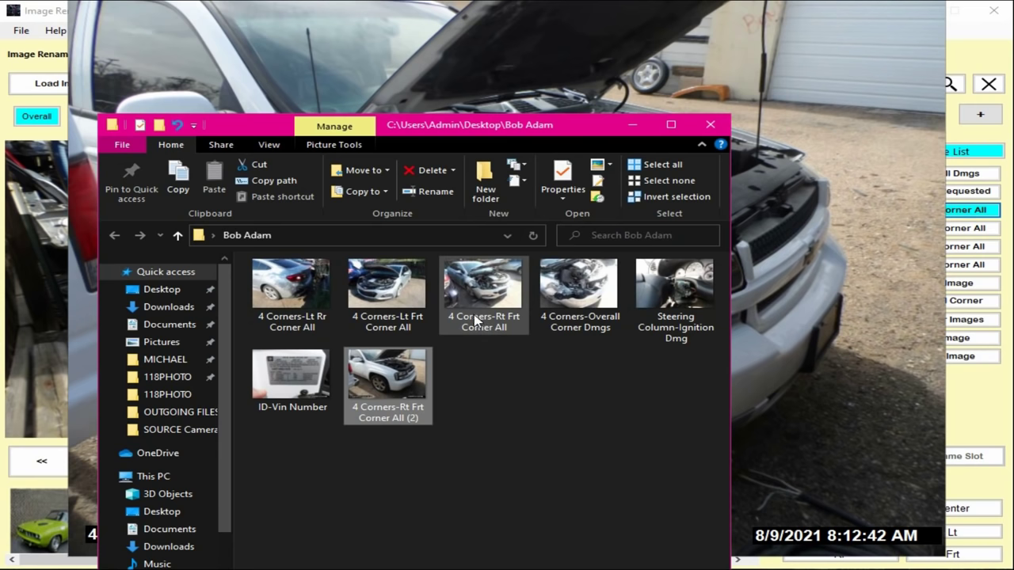
mouse_move(489, 297)
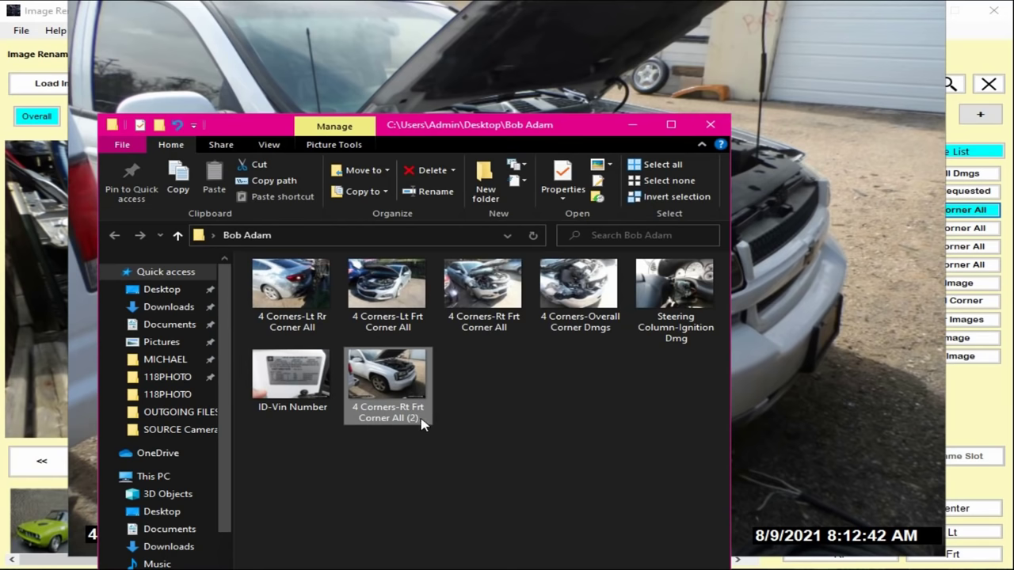
click(631, 125)
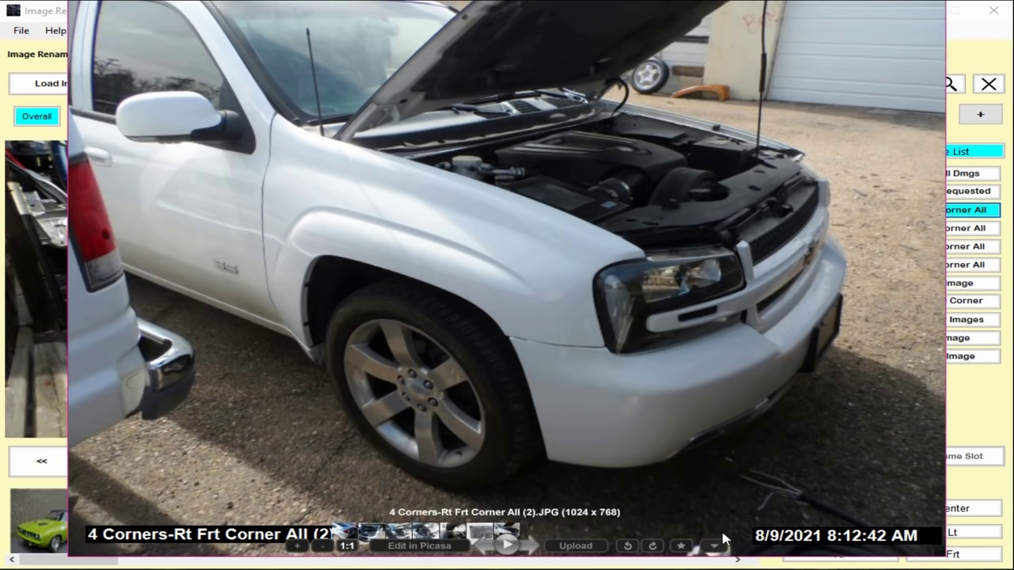
key(Escape)
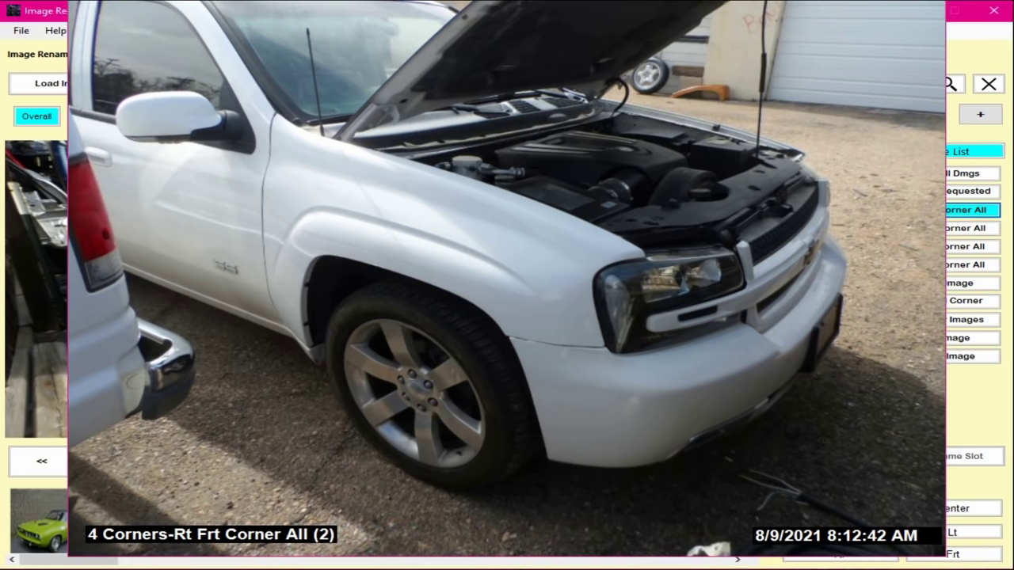
- Switch off Water Mark For Name and Water Mark For Date in File > Setting
click(22, 30)
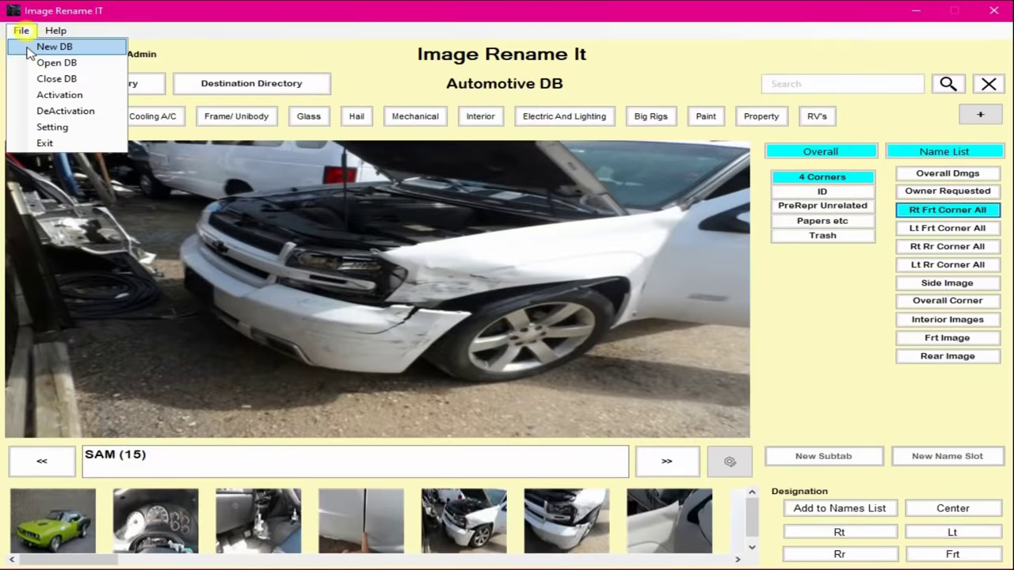
click(49, 125)
click(513, 286)
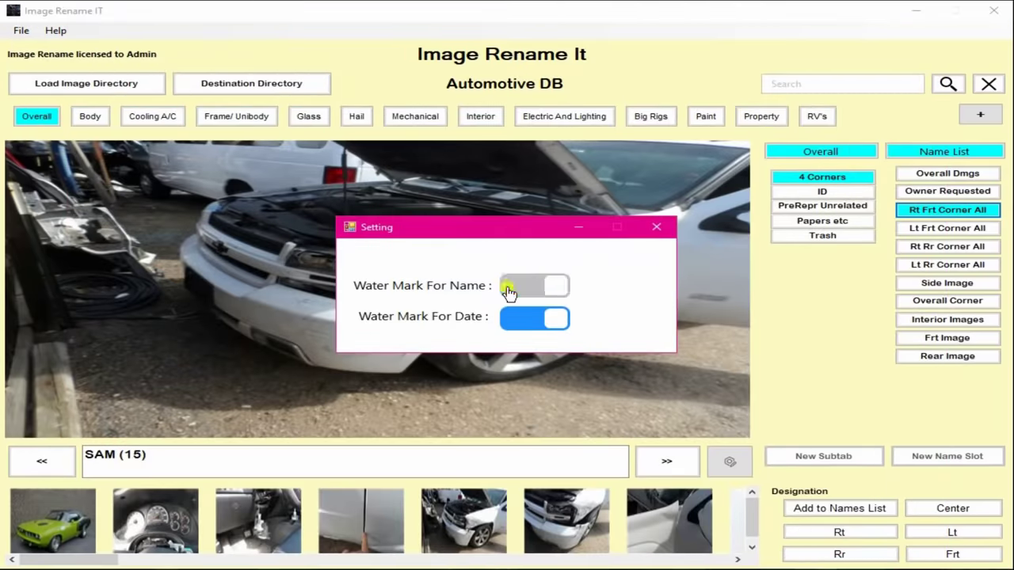
click(511, 329)
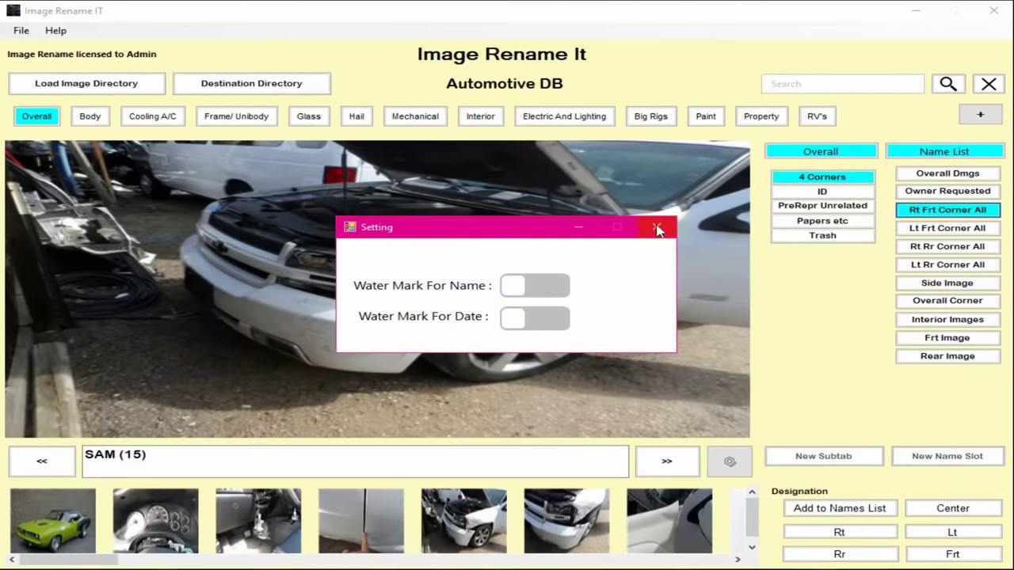
click(655, 227)
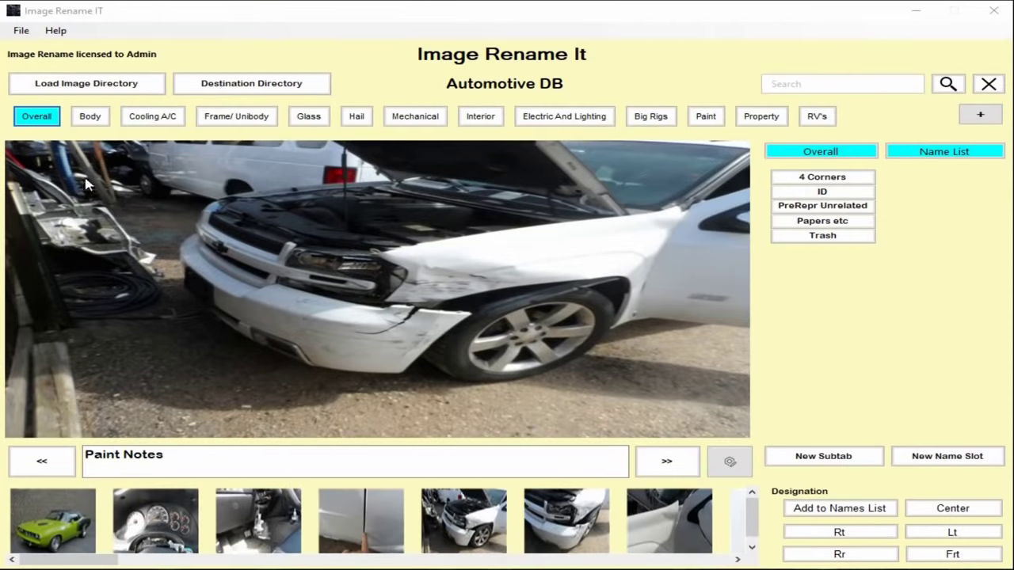
click(34, 118)
- Browse Body, then Overall's Trash, Papers etc, PreRepr Unrelated, ID and 4 Corners subtabs
click(89, 118)
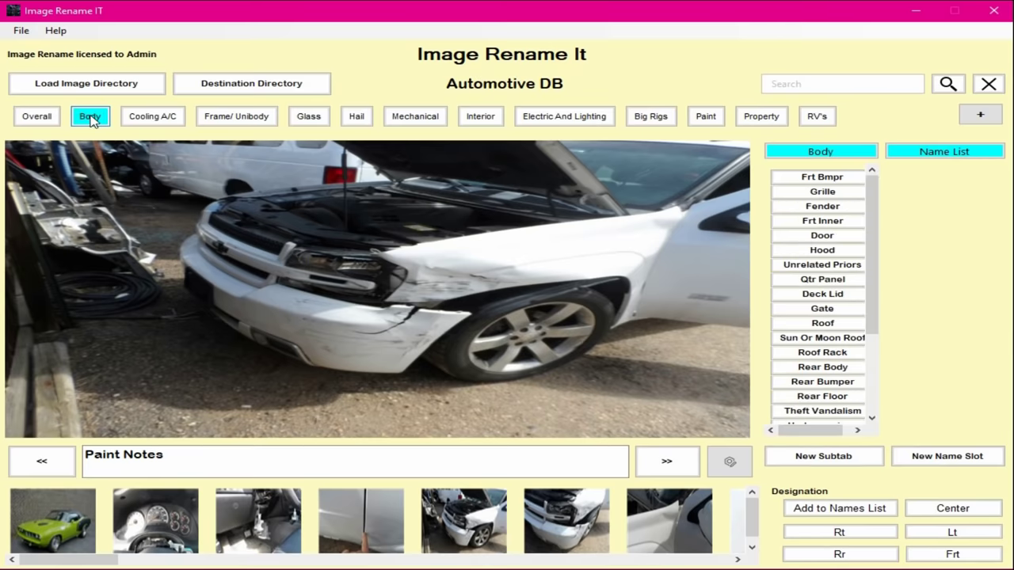
click(34, 118)
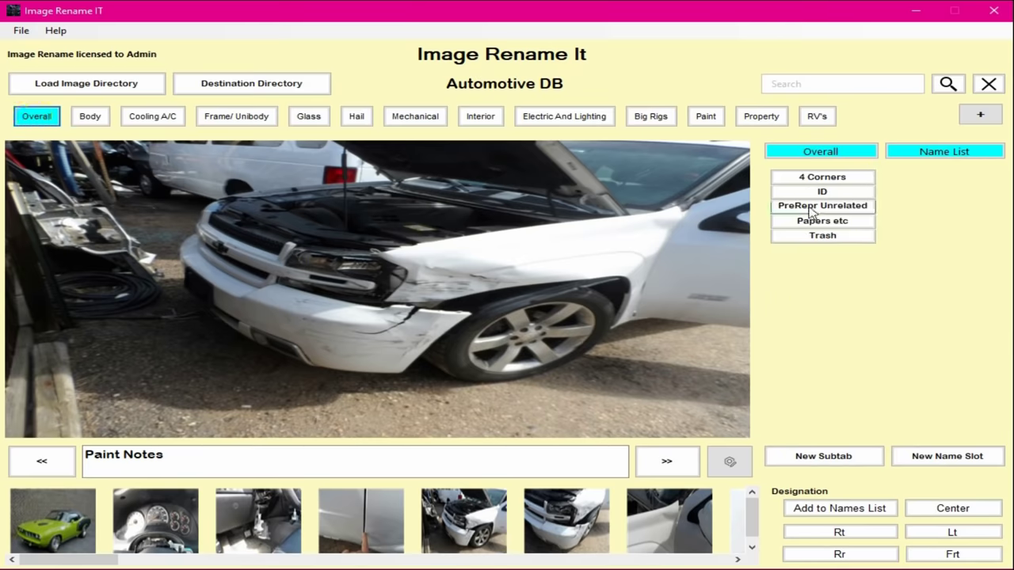
click(818, 237)
click(821, 221)
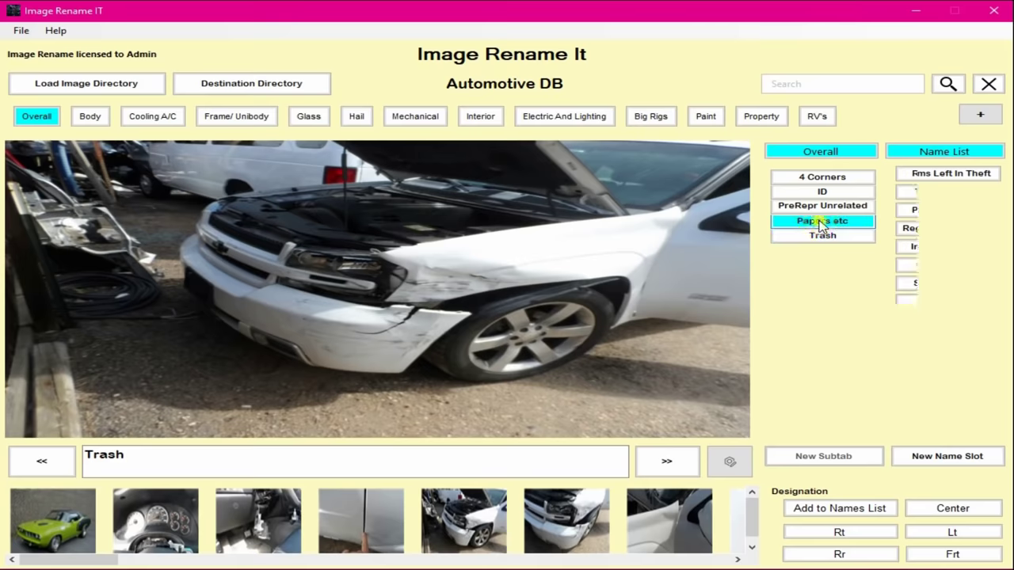
click(854, 208)
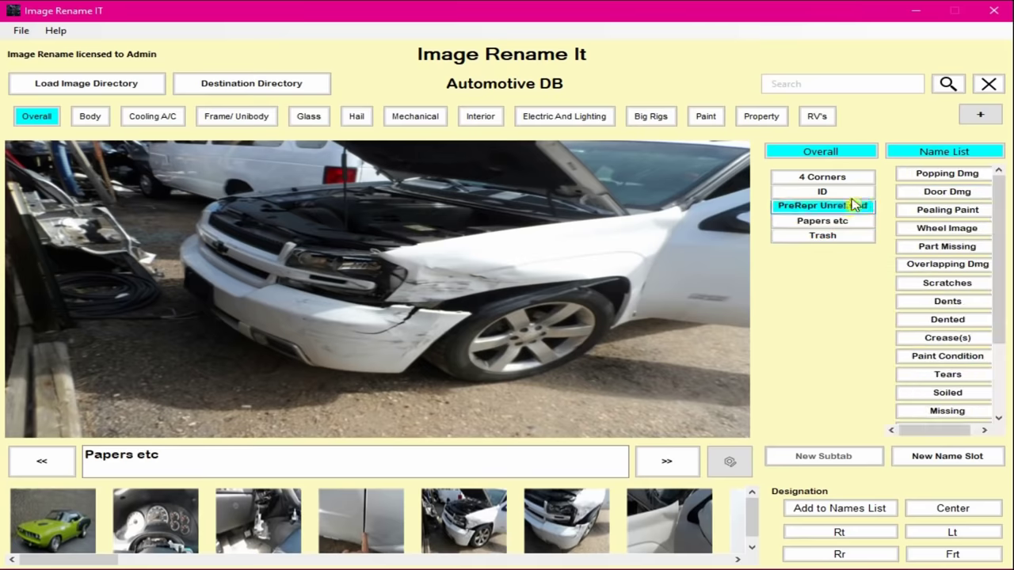
scroll(982, 235, down, 5)
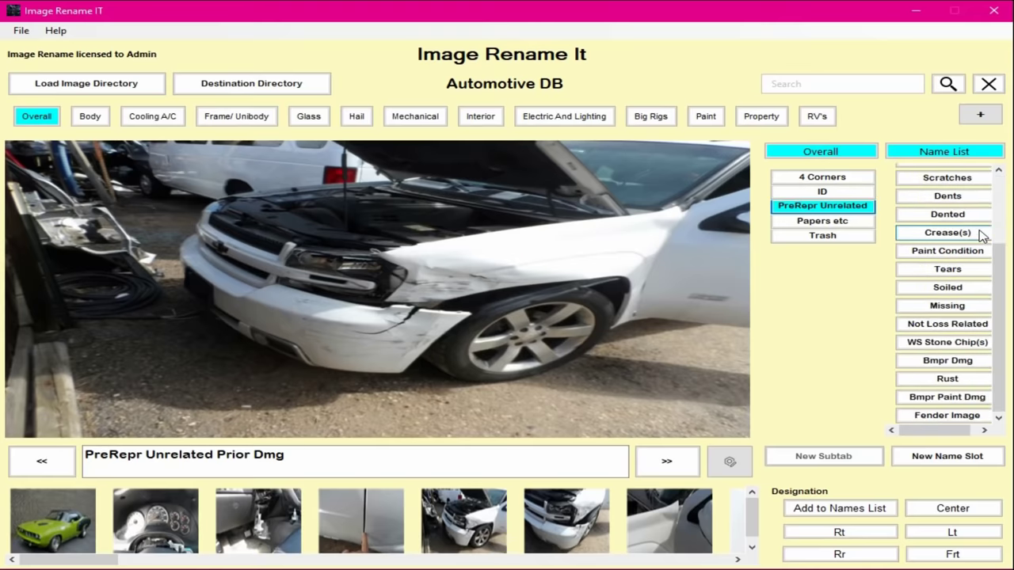
scroll(979, 235, up, 5)
click(823, 191)
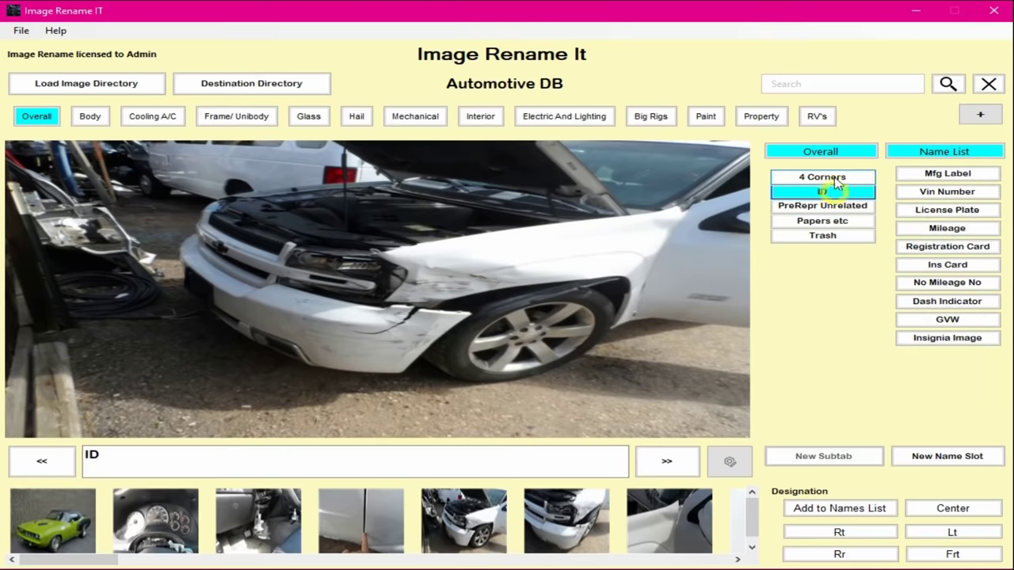
click(833, 179)
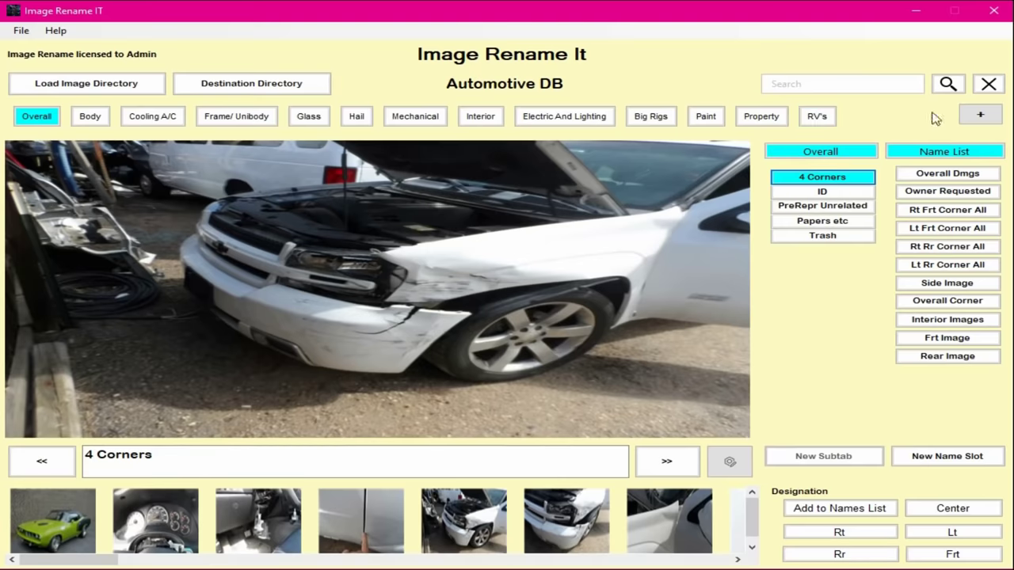
- Add a new category named Test and open it
click(981, 116)
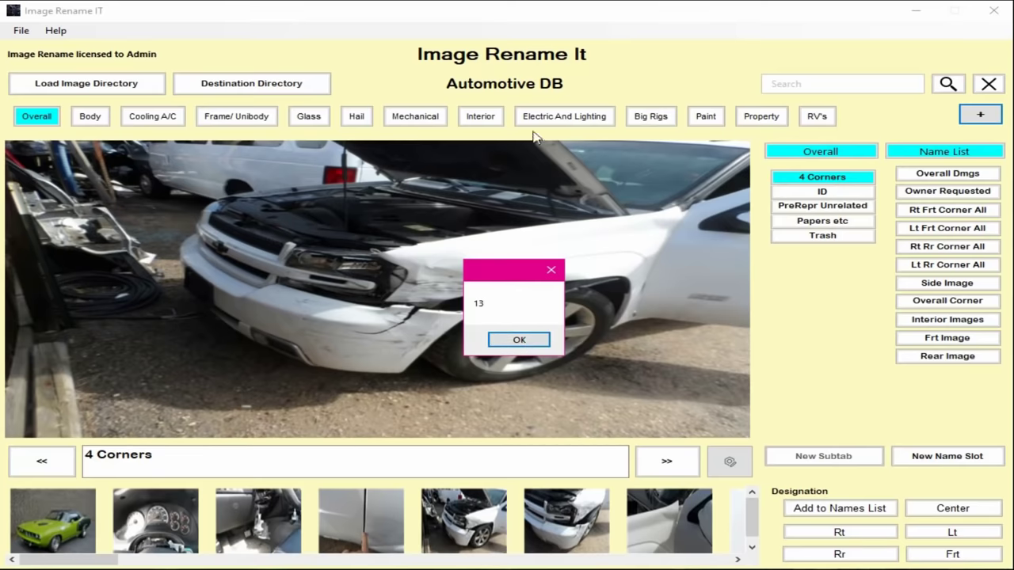
click(530, 340)
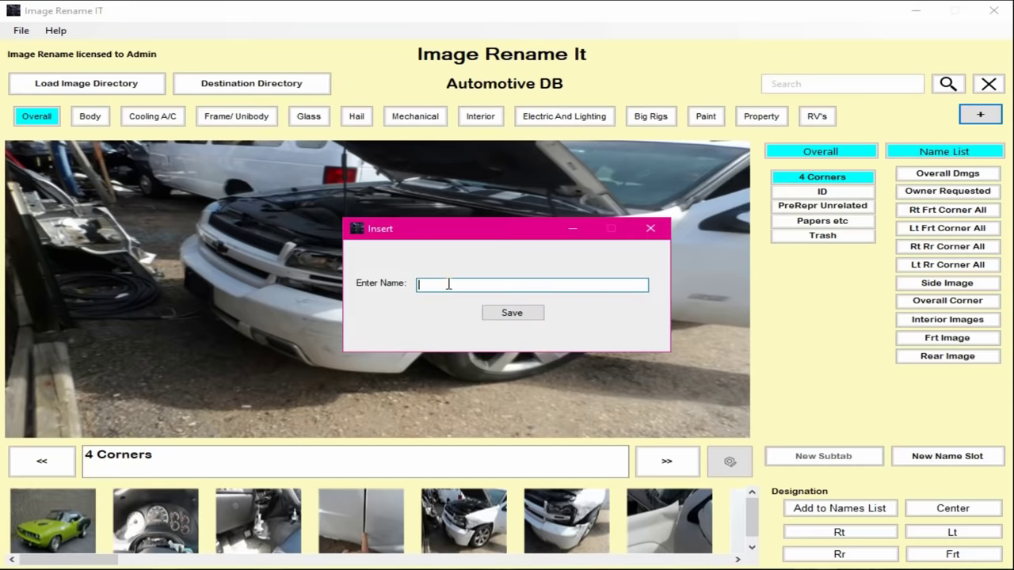
text(Test)
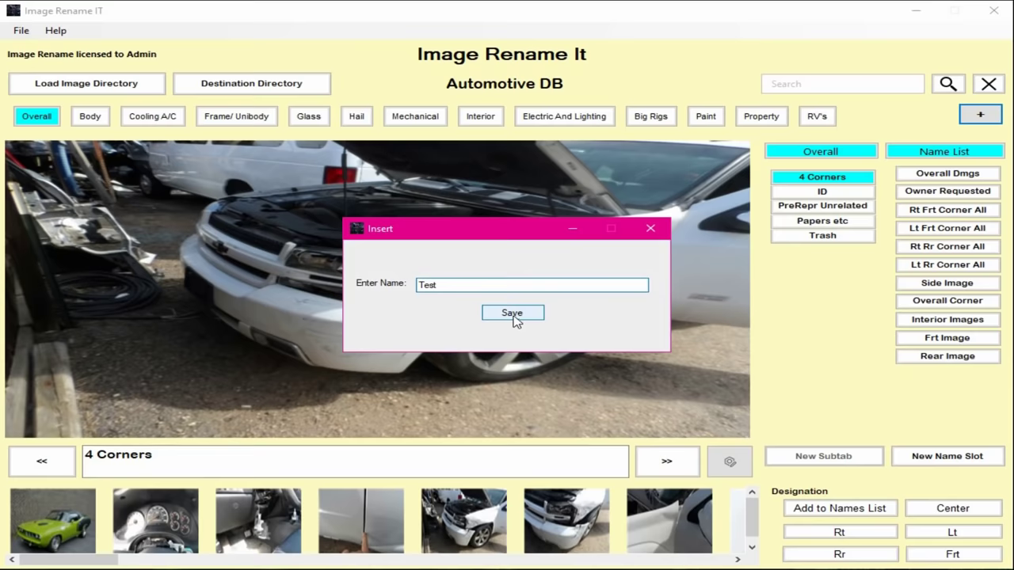
click(513, 313)
click(868, 121)
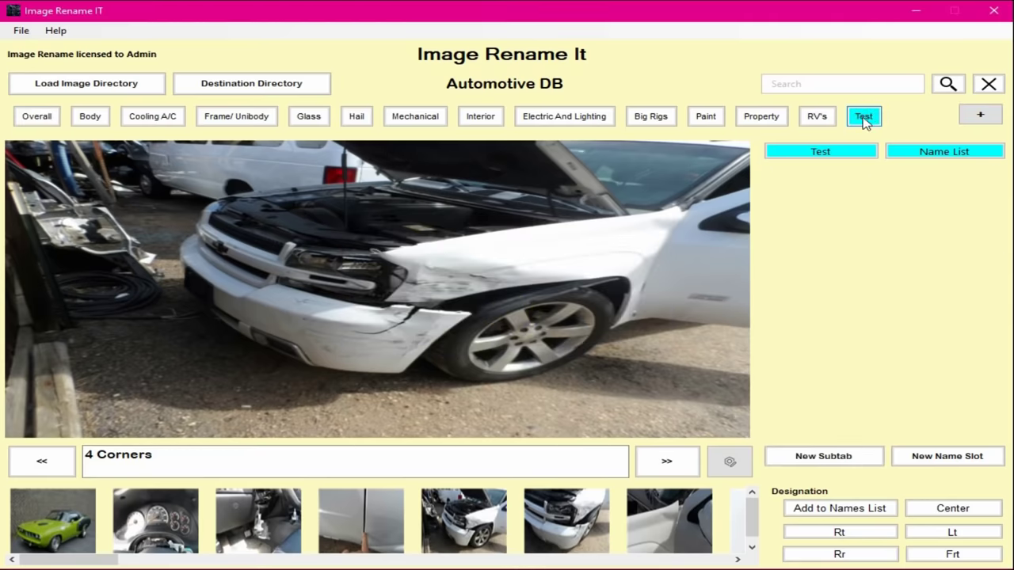
- Open Bulk Add for the Test category, then close it without adding any names
right_click(864, 124)
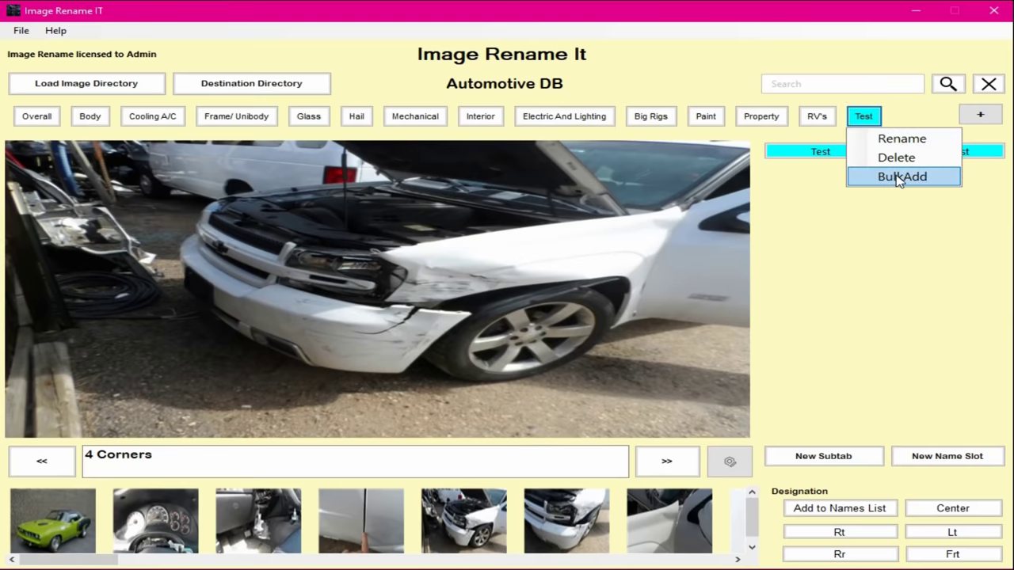
click(901, 176)
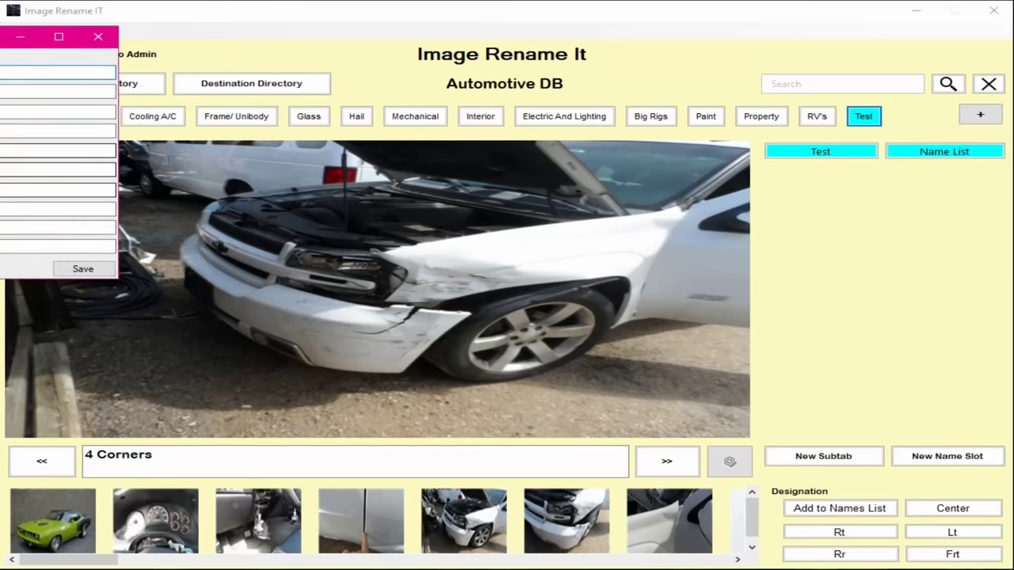
drag(7, 36, 290, 145)
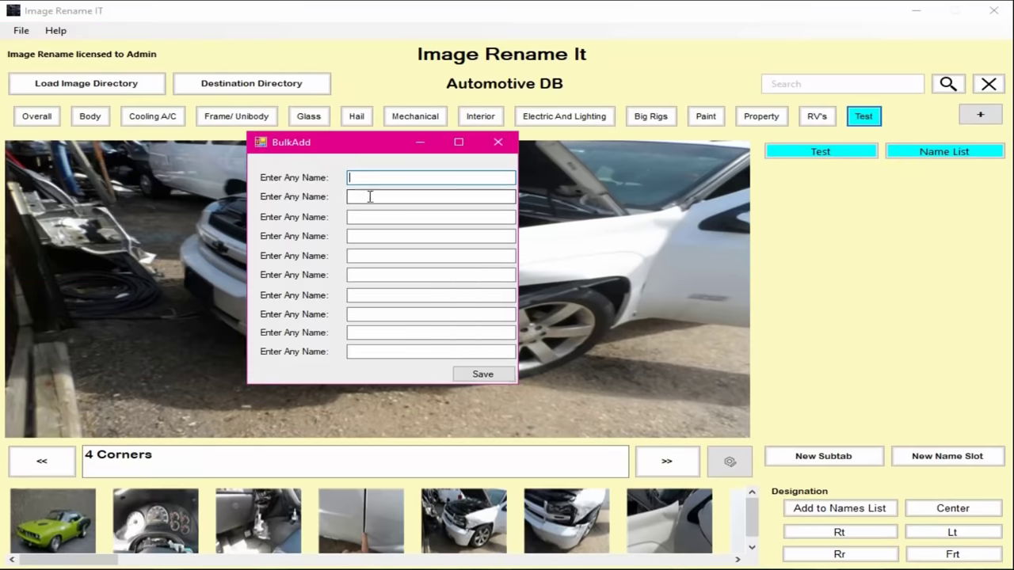
click(499, 144)
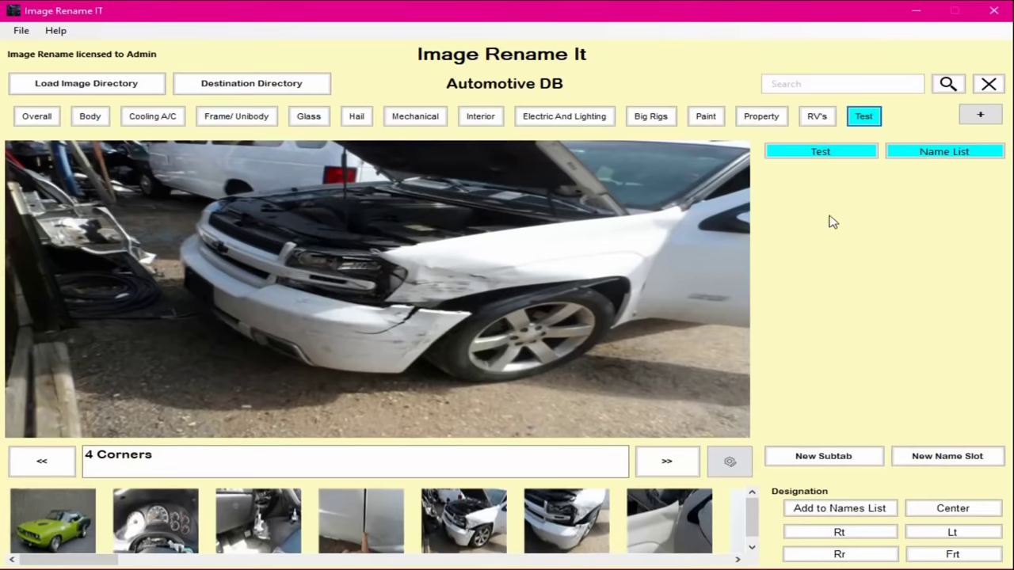
- Add a subtab named test2 to the Test category and select it
click(821, 457)
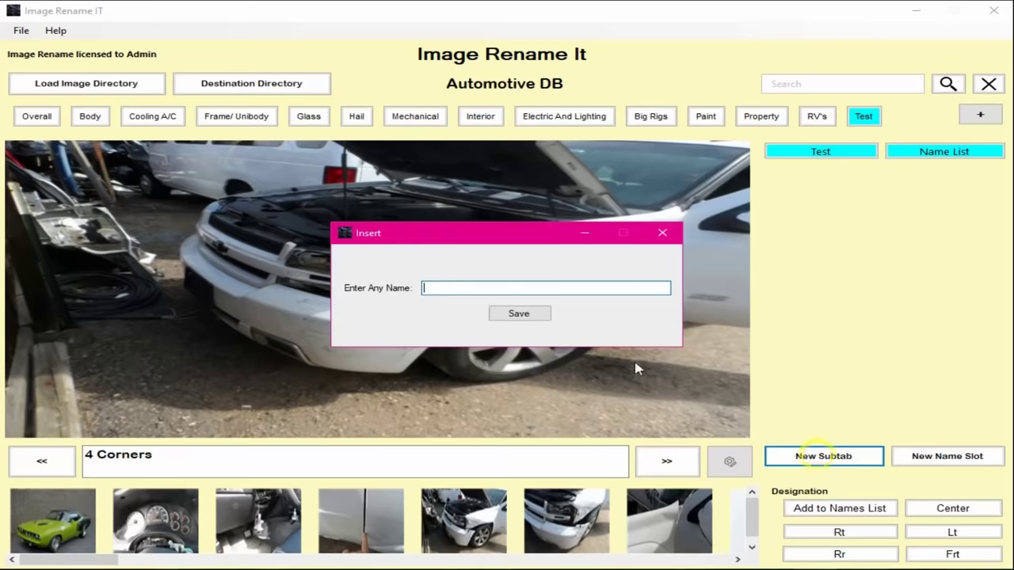
click(665, 232)
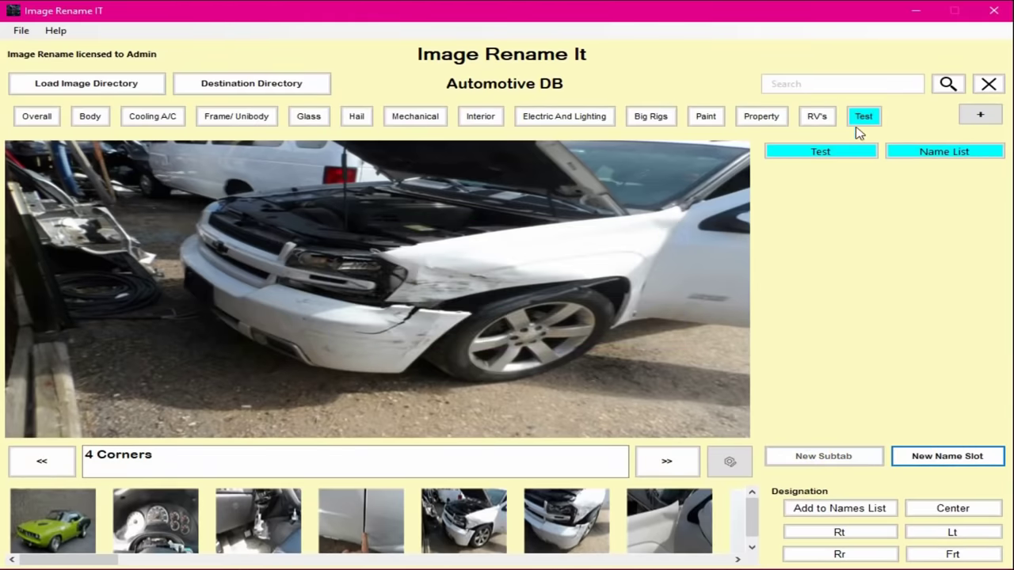
click(826, 452)
click(867, 121)
click(849, 458)
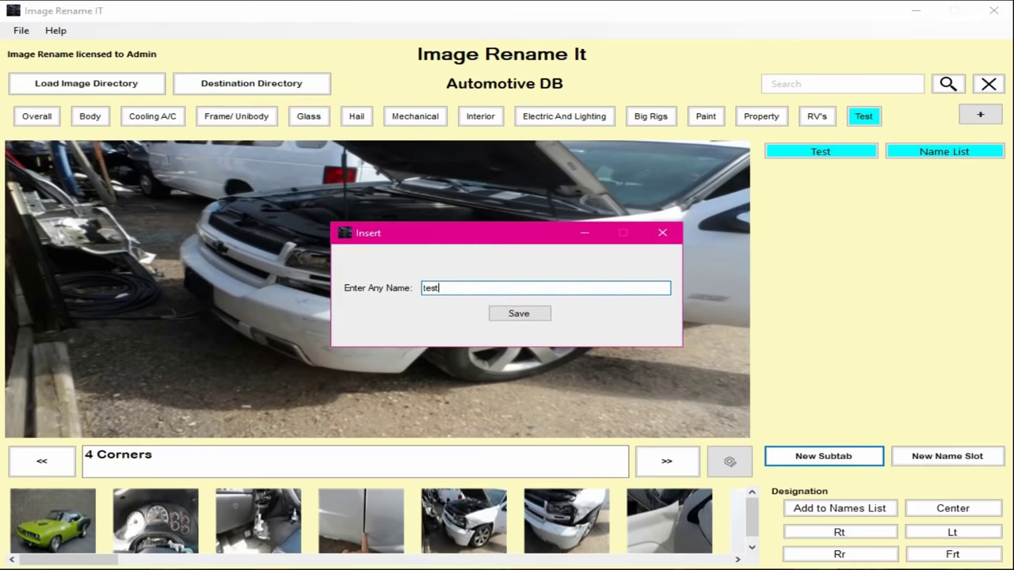
click(517, 314)
click(842, 148)
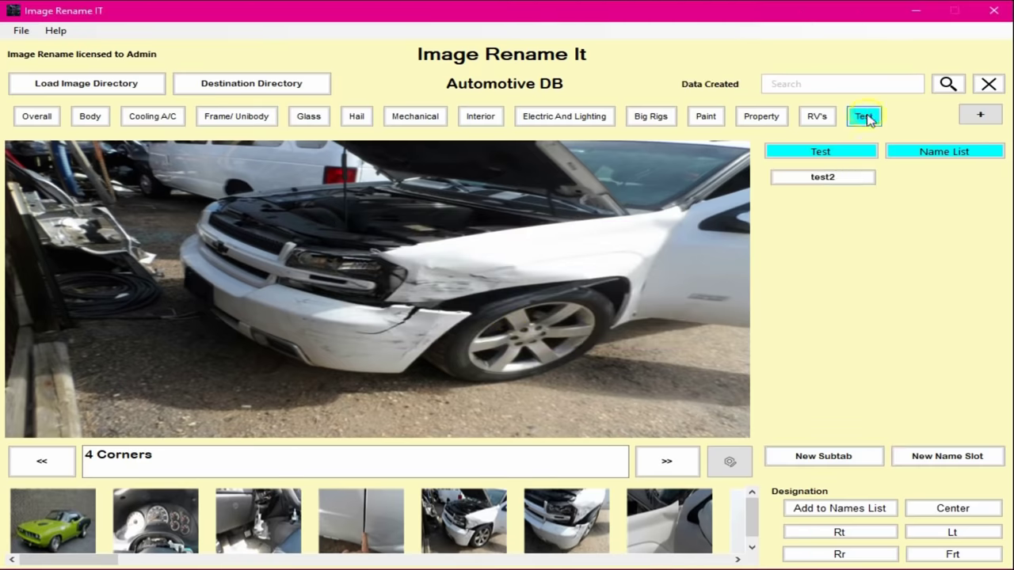
click(822, 177)
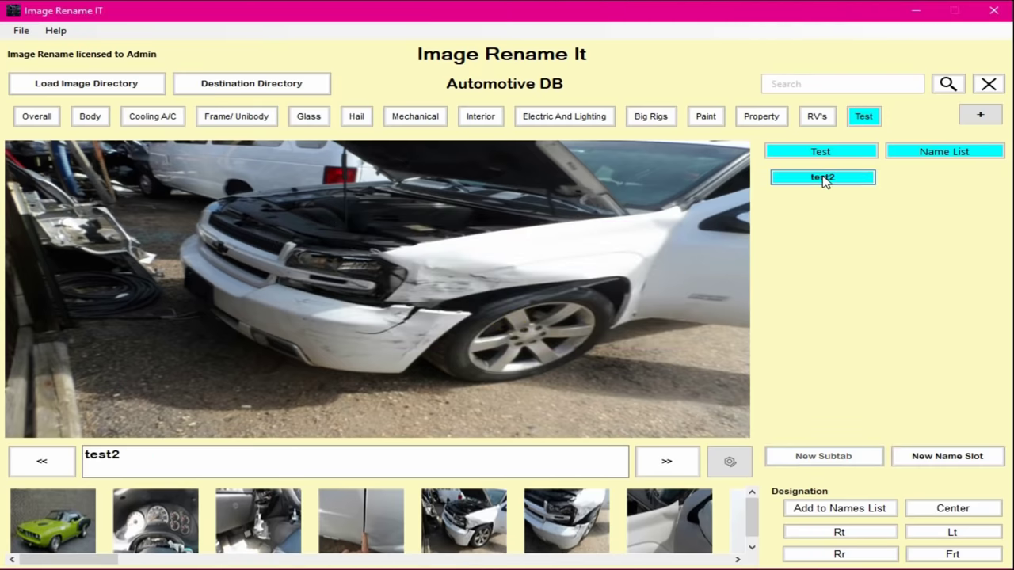
- Add a name slot called 'test 3' under the test2 subtab
click(954, 457)
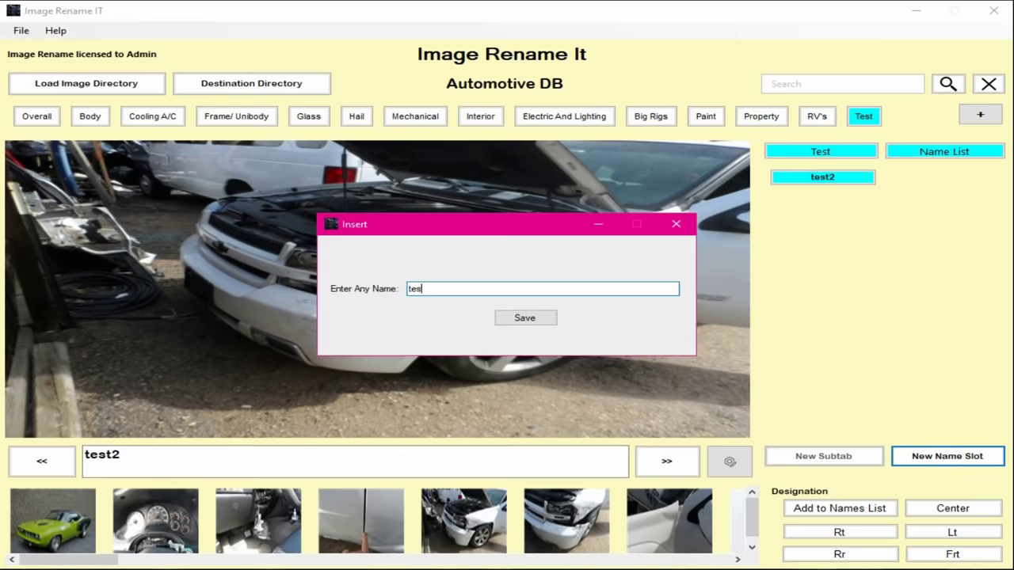
click(524, 317)
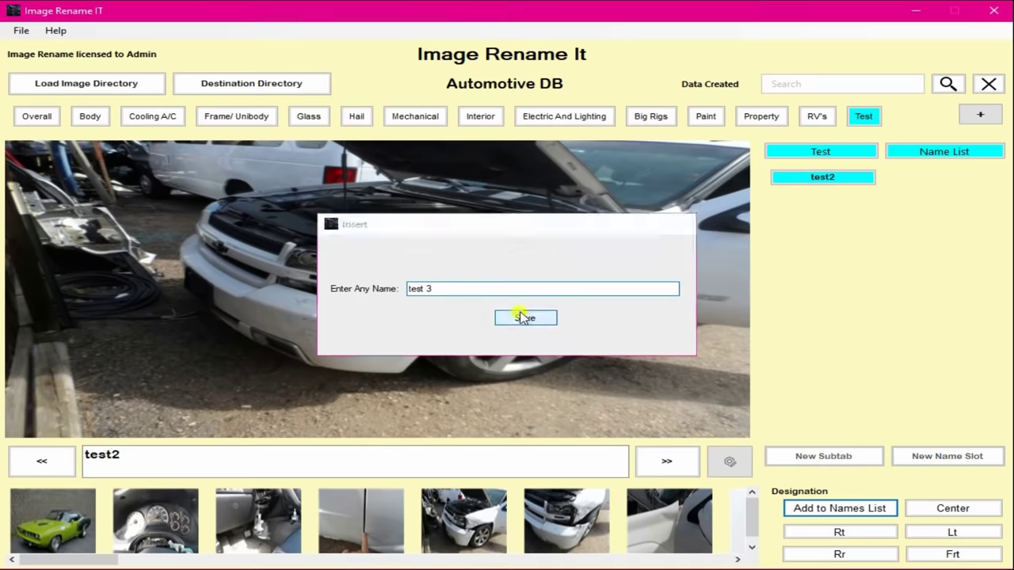
click(816, 178)
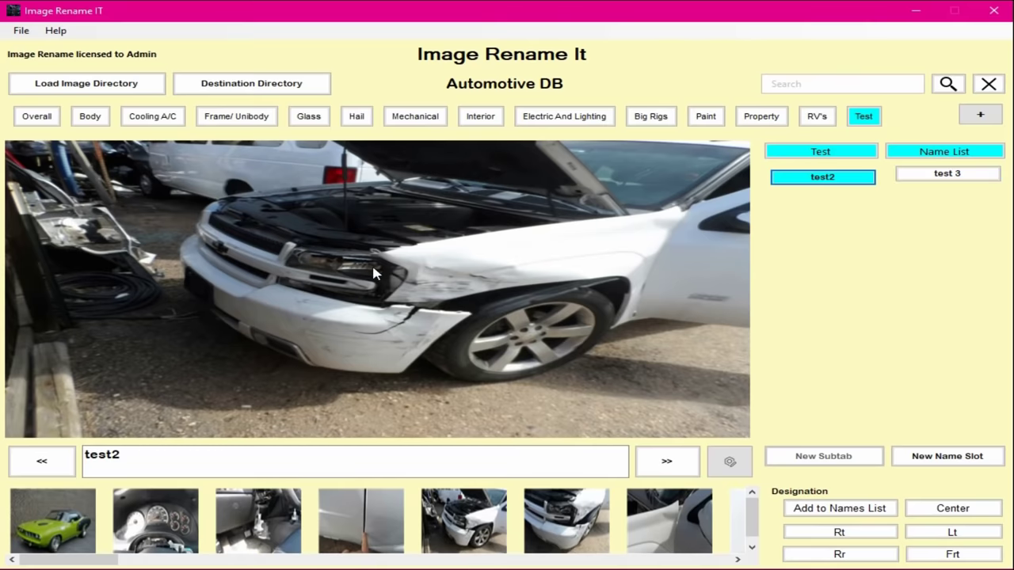
- Browse the RV's, Property and Paint categories, then Big Rigs' Frame, Tire and Trailer Semi subtabs
click(837, 179)
click(816, 115)
click(761, 115)
click(705, 116)
click(804, 175)
click(662, 117)
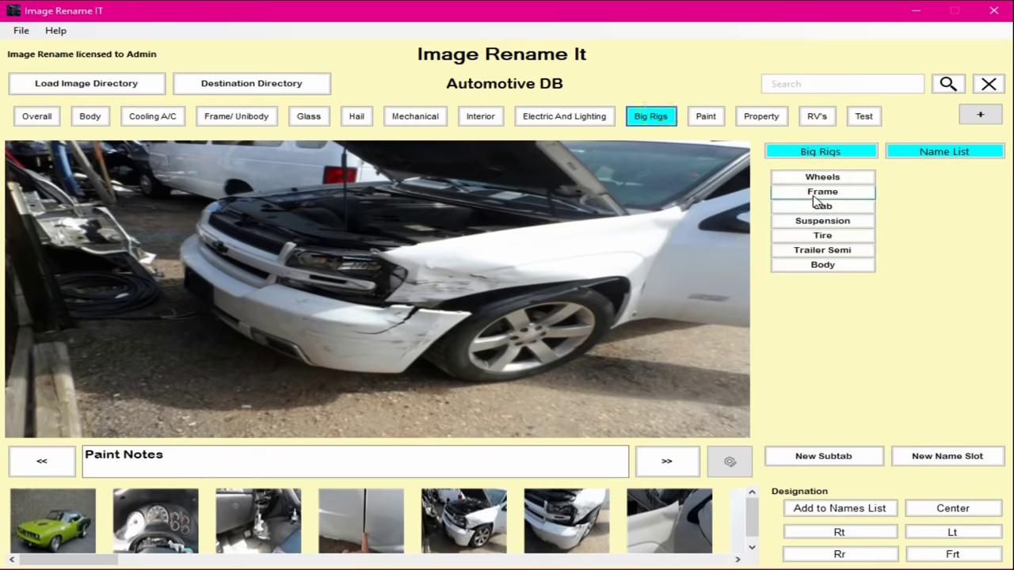
click(813, 192)
click(820, 235)
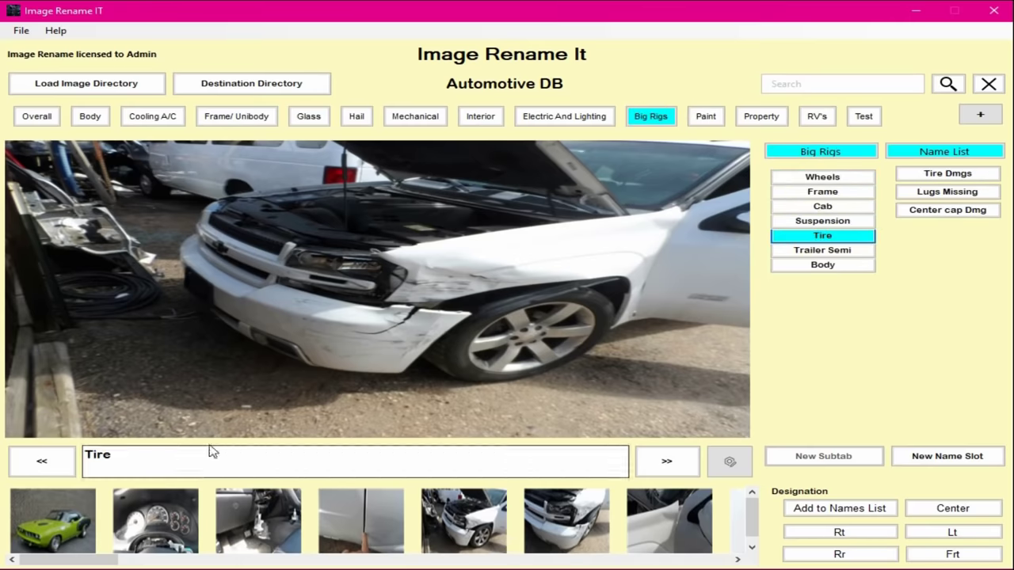
drag(111, 460, 78, 449)
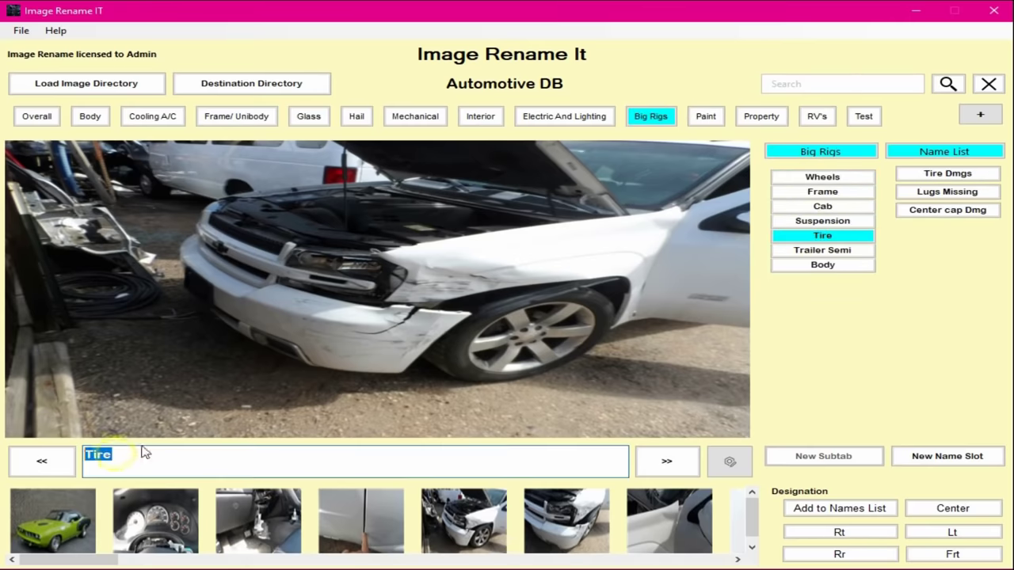
click(838, 251)
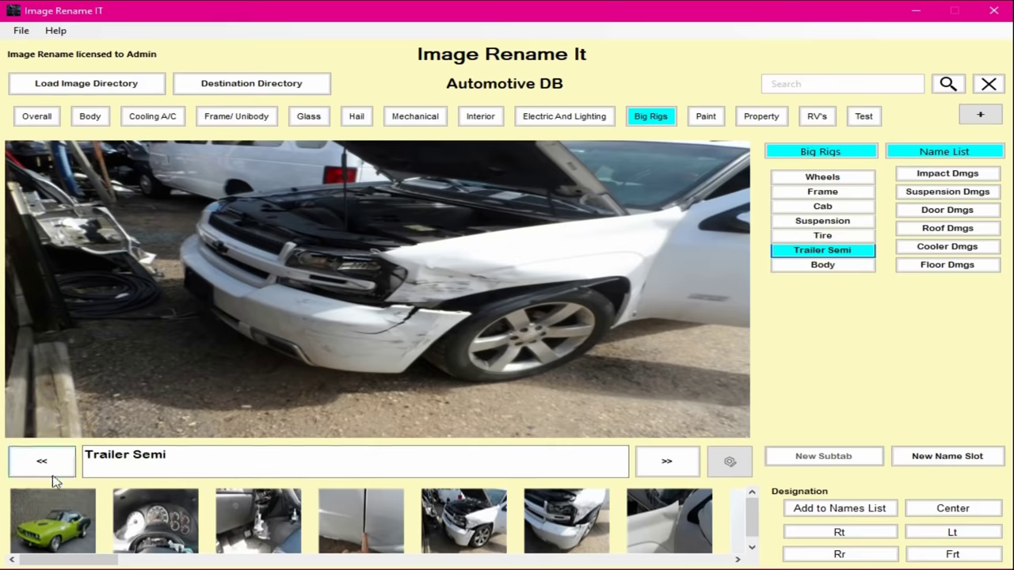
- Name the bumper close-up photo Trailer Semi, then list the Body category's parts
click(533, 536)
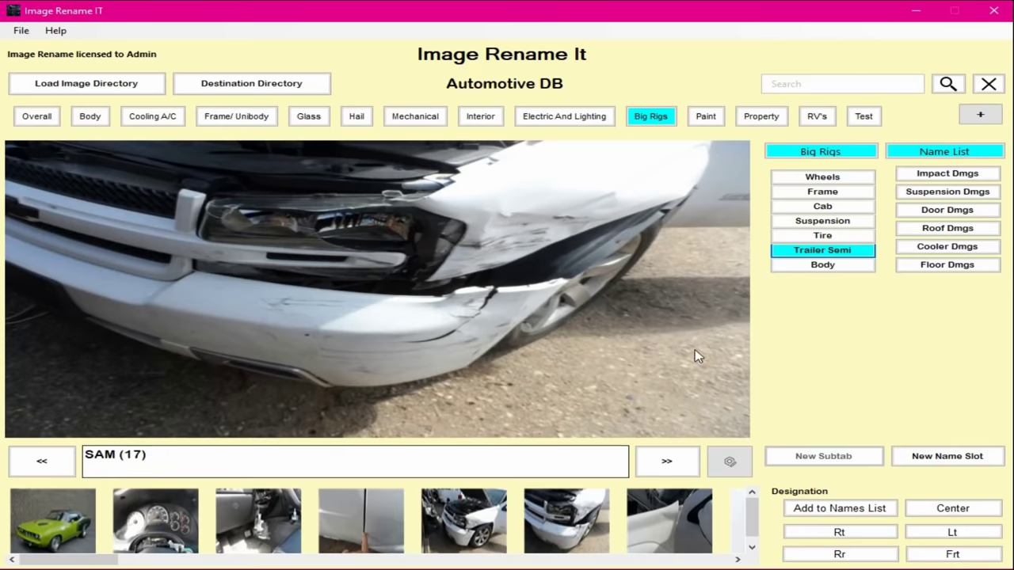
click(823, 249)
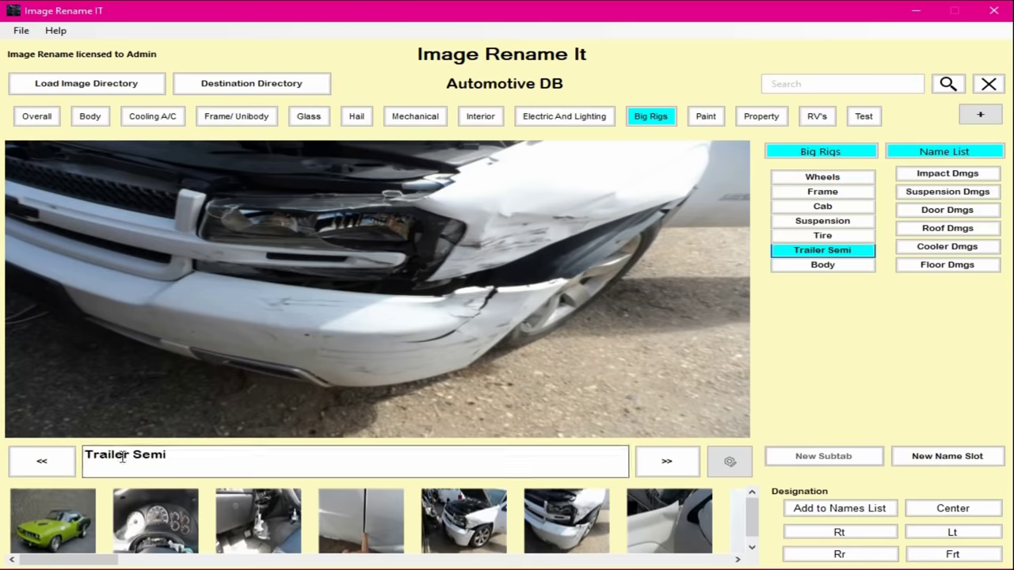
click(107, 131)
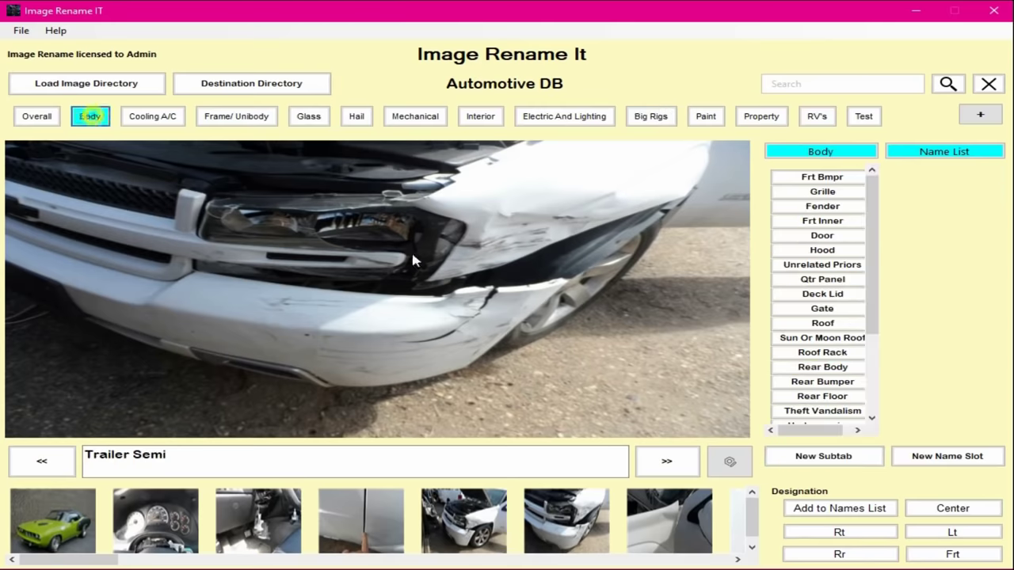
- Rename the bumper photo Fender-Lt-Fender Dmgs using the Fender part, Lt designation and Fender Dmgs
click(798, 194)
click(810, 206)
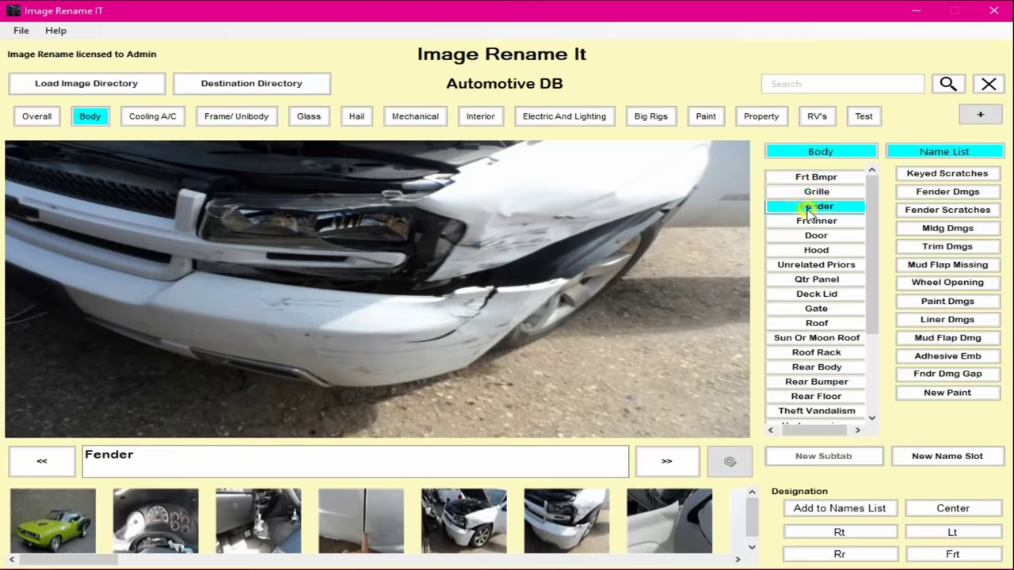
click(159, 450)
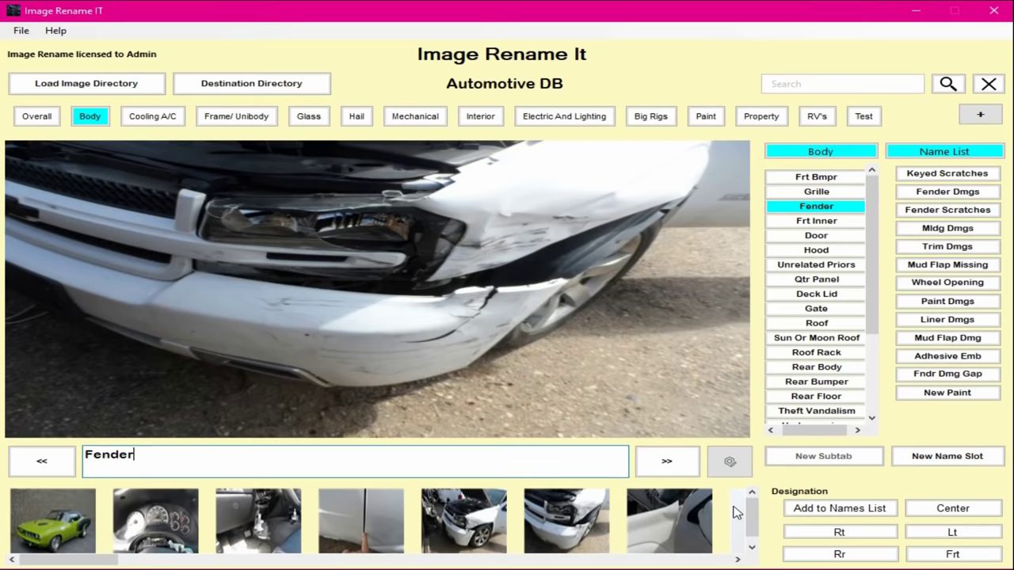
click(954, 533)
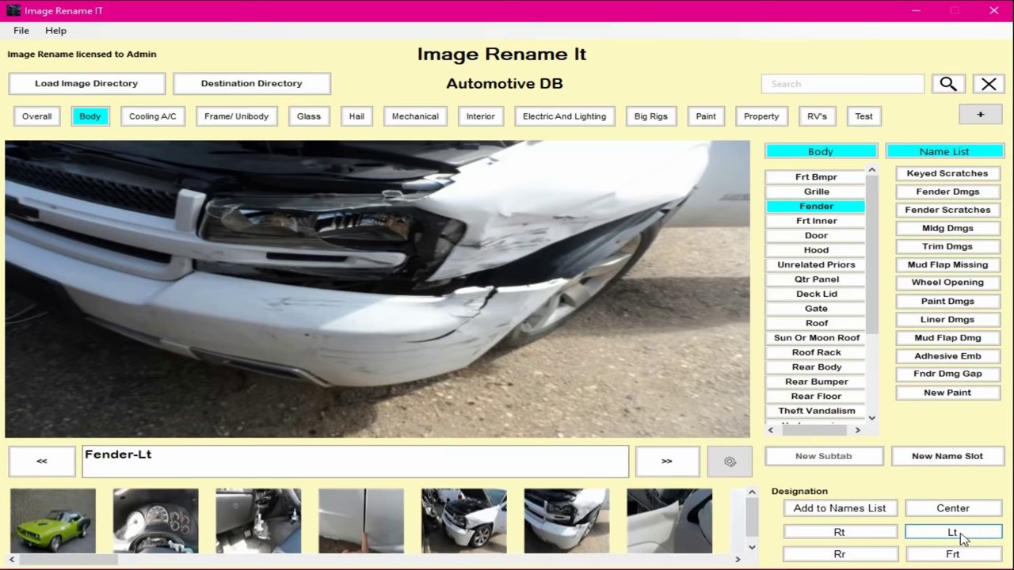
click(181, 459)
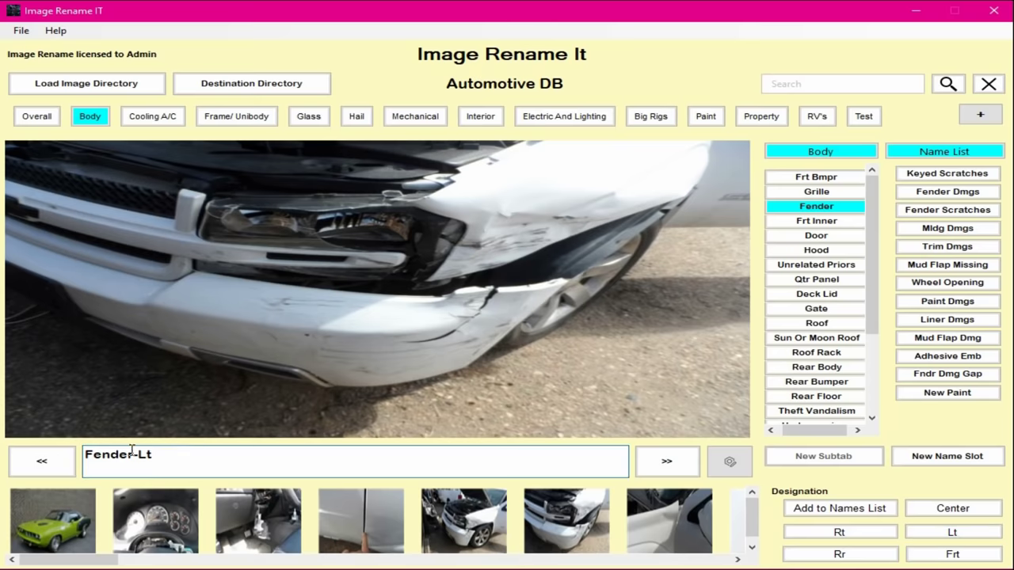
click(982, 195)
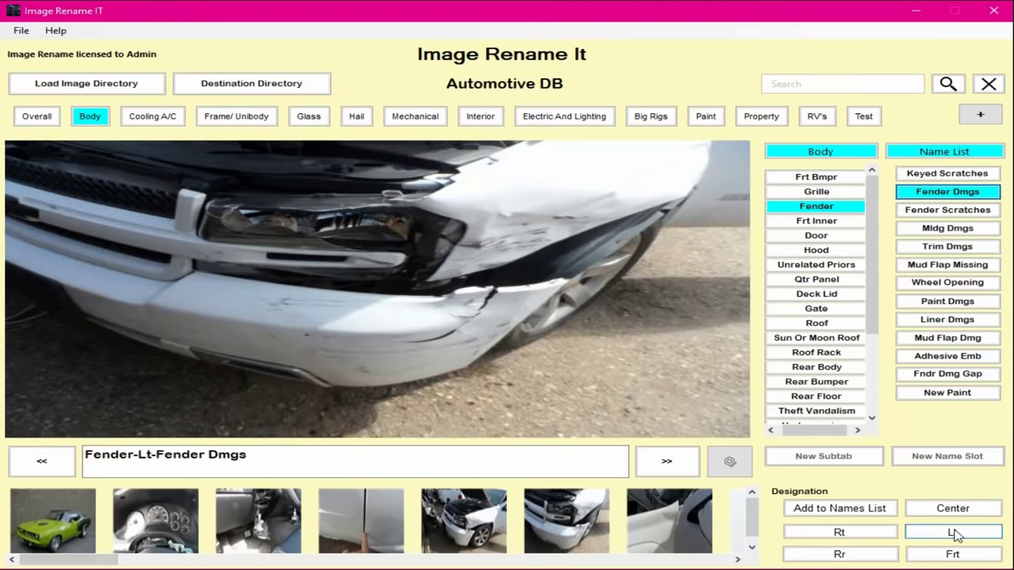
click(969, 192)
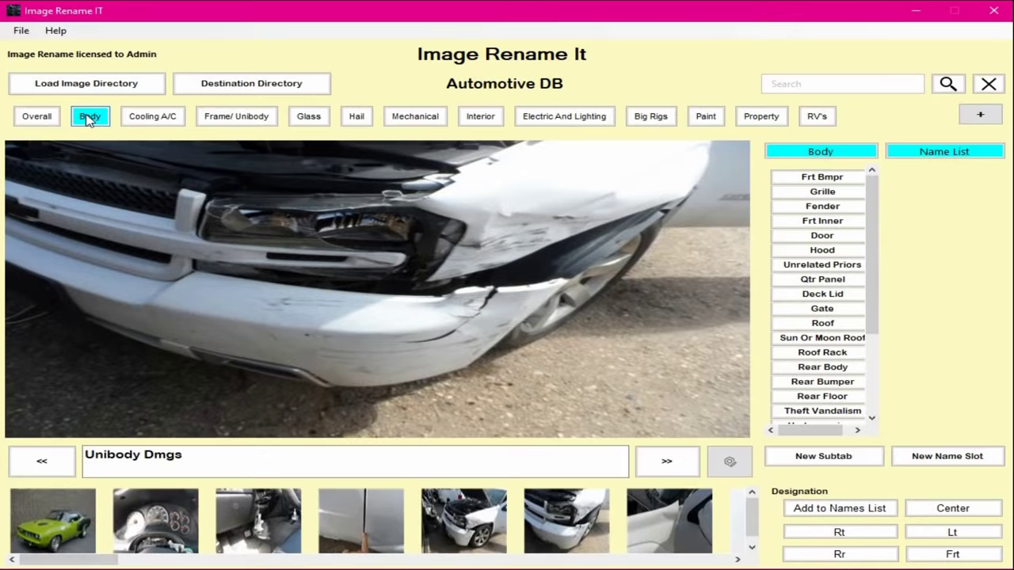
- Browse the Frame/Unibody, Mechanical and Electric And Lighting categories
click(238, 119)
click(413, 119)
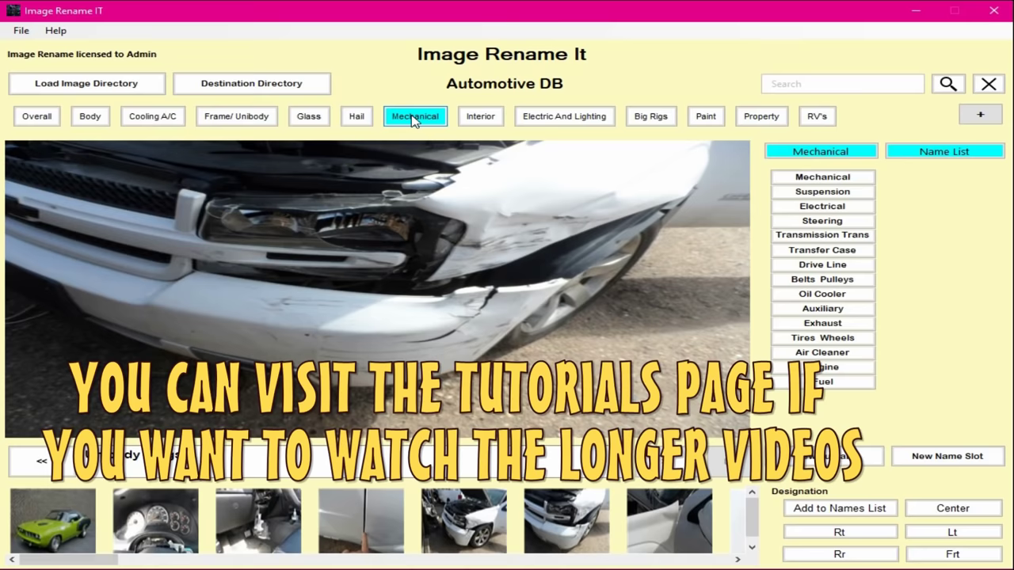
click(579, 119)
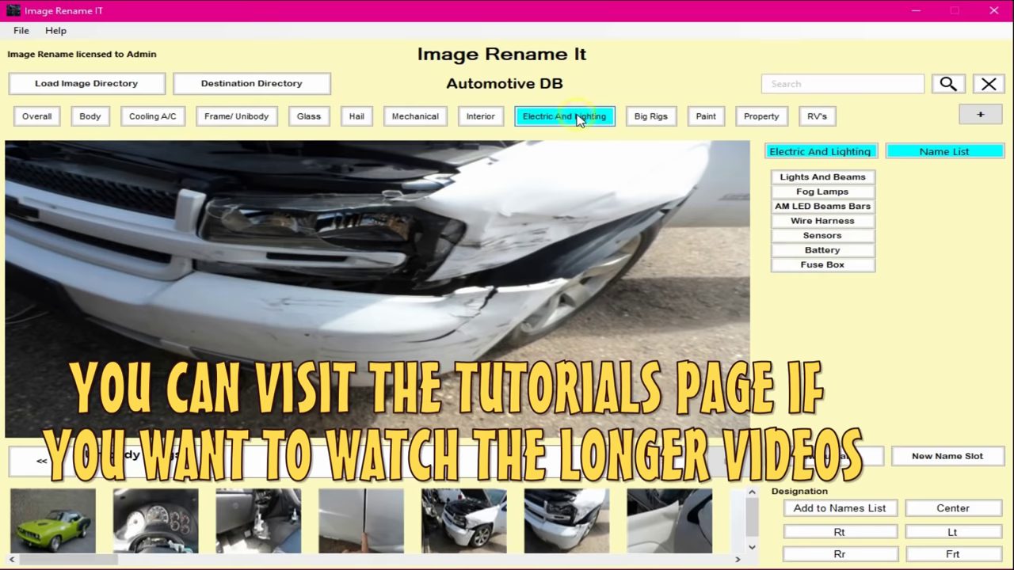
- Browse the Lights And Beams, Fog Lamps and Wire Harness subtabs, then open the Interior category
click(809, 179)
click(817, 192)
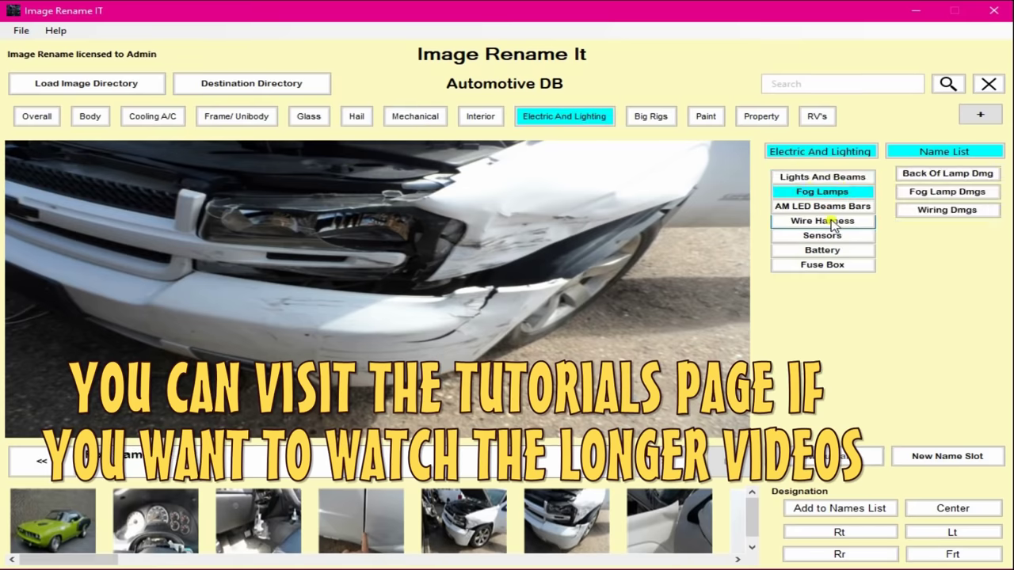
click(831, 221)
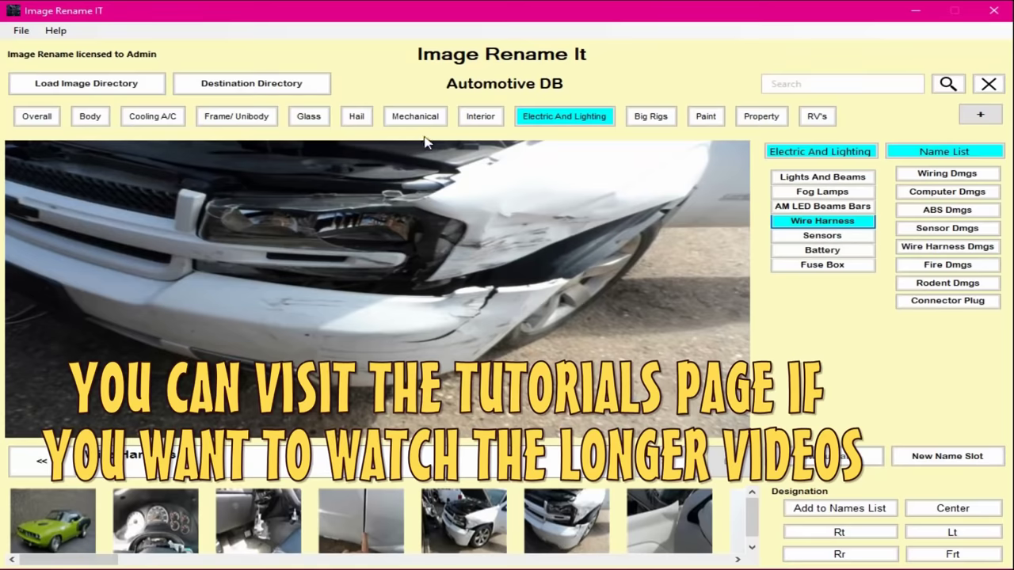
click(467, 117)
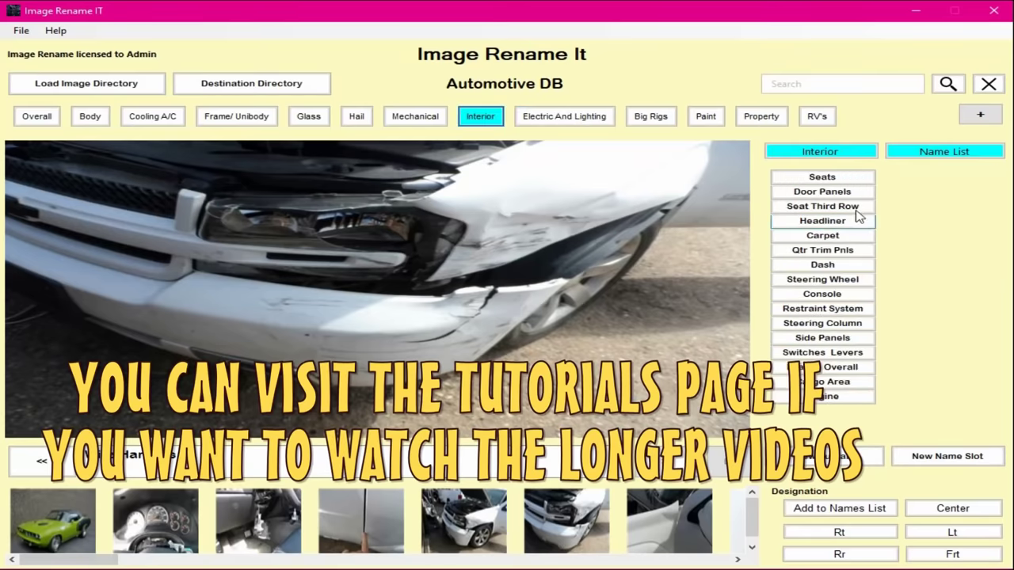
- Pick the Seats, Door Panels and Restraint System parts under Interior
click(823, 178)
click(822, 192)
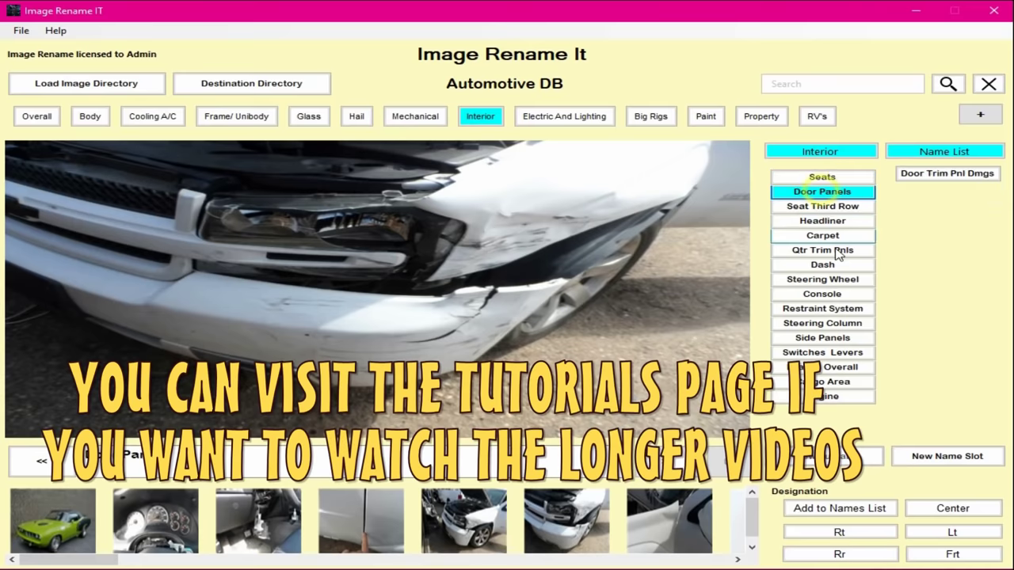
click(817, 311)
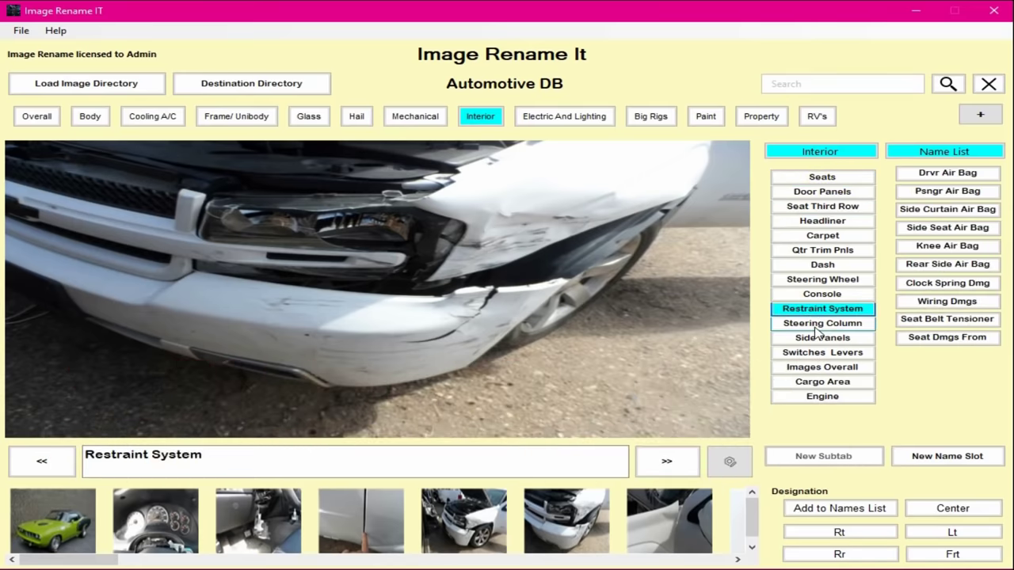
- Review the Engine, Cargo Area and Seats name lists, then switch to the Mechanical category
click(828, 402)
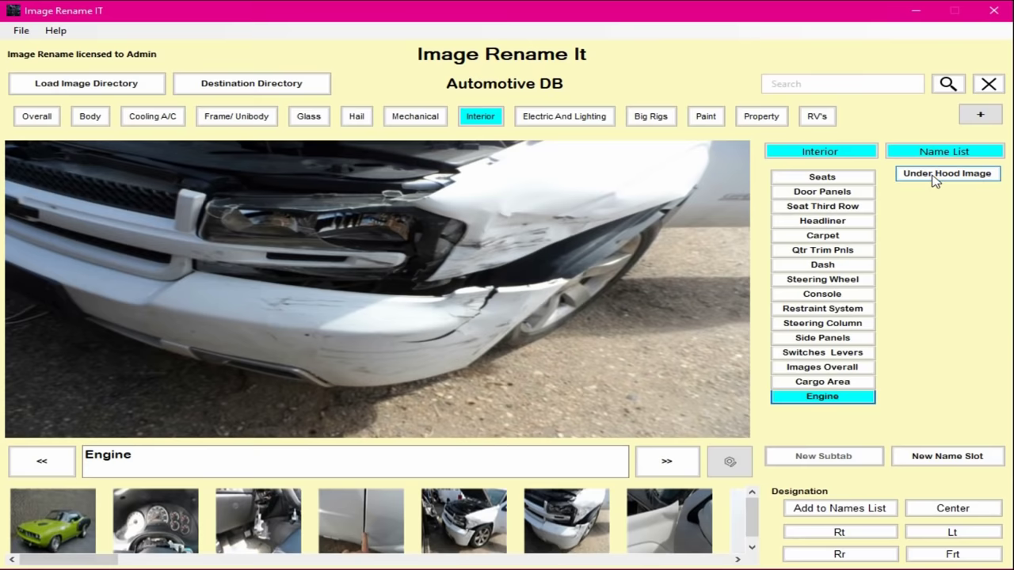
click(820, 382)
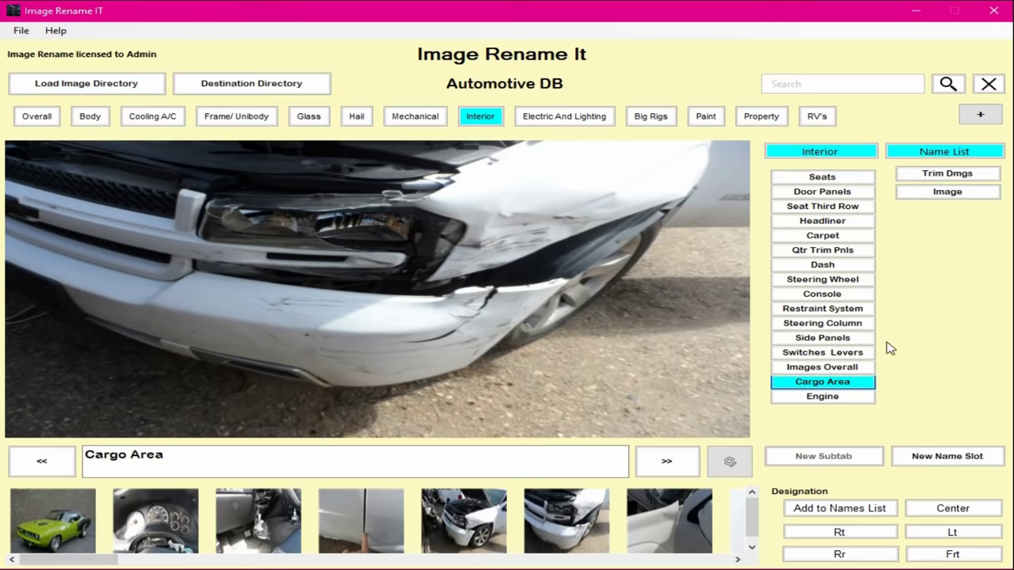
click(817, 177)
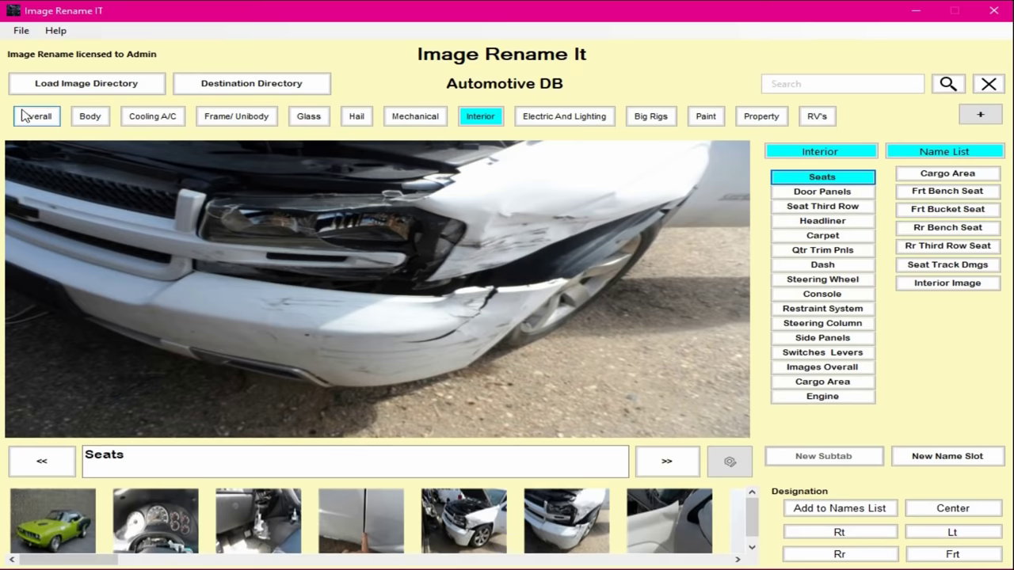
click(412, 116)
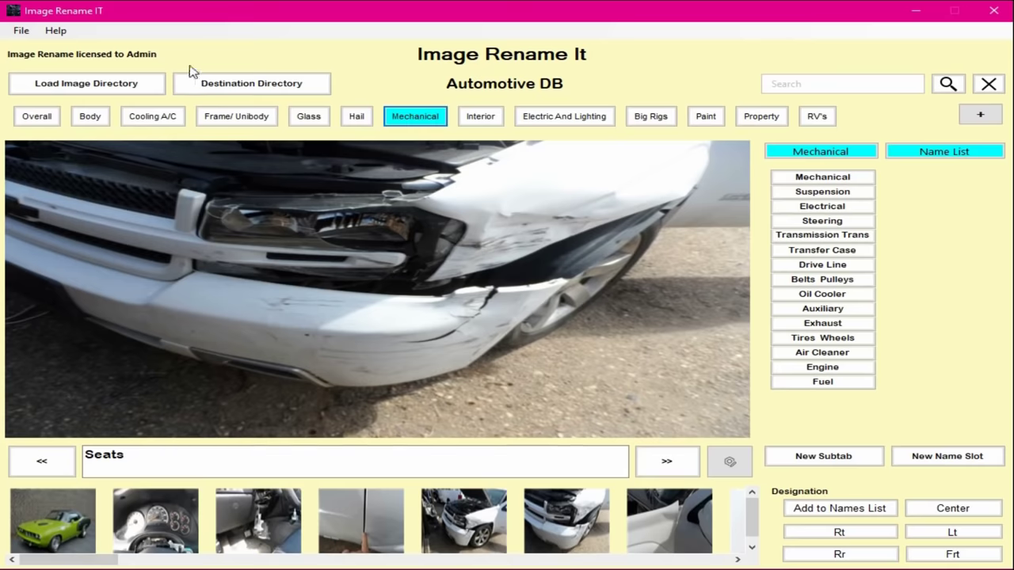
- Look through the Open DB database list, then cancel without opening one
click(21, 32)
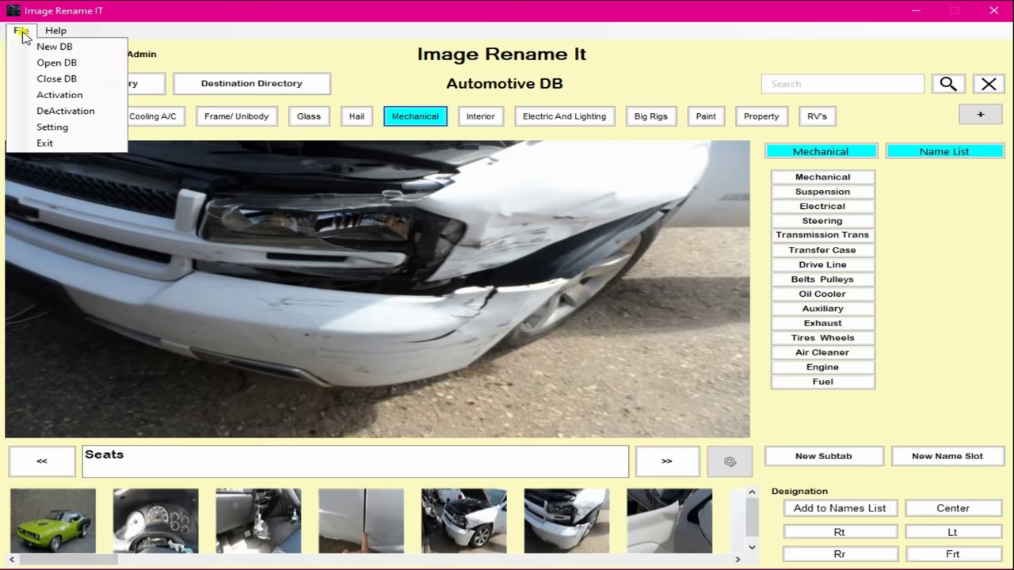
click(30, 68)
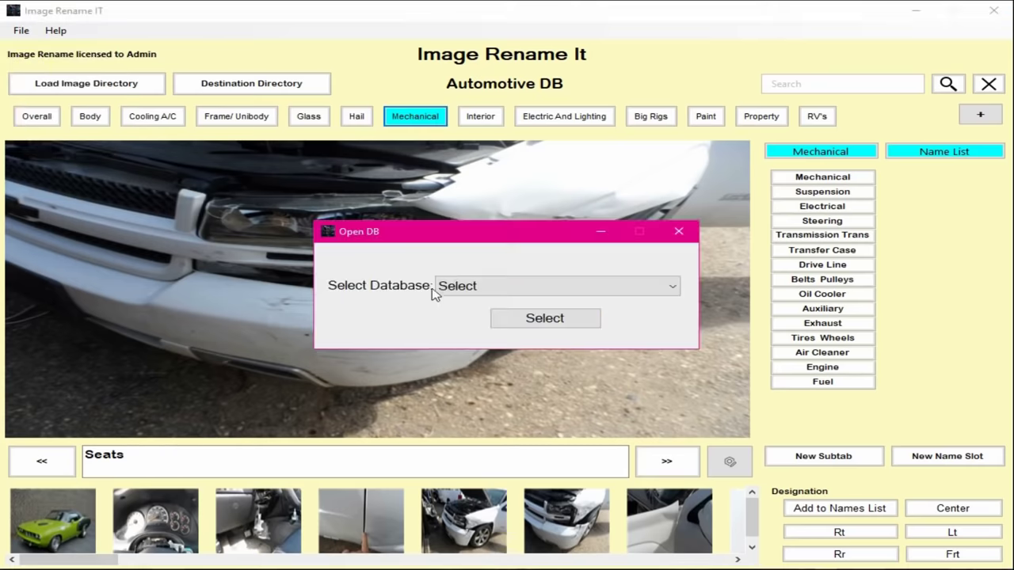
click(513, 286)
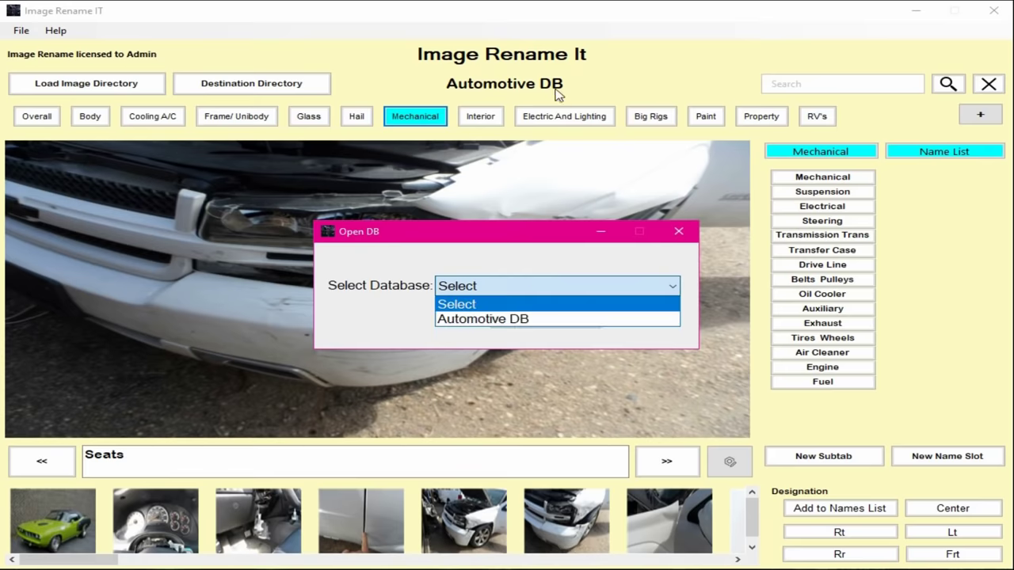
click(672, 234)
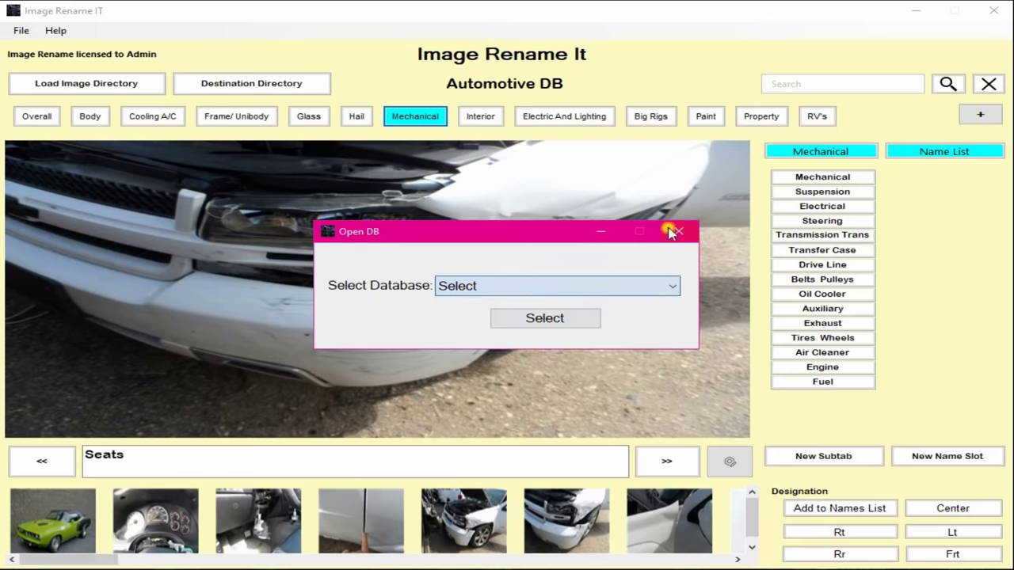
click(679, 232)
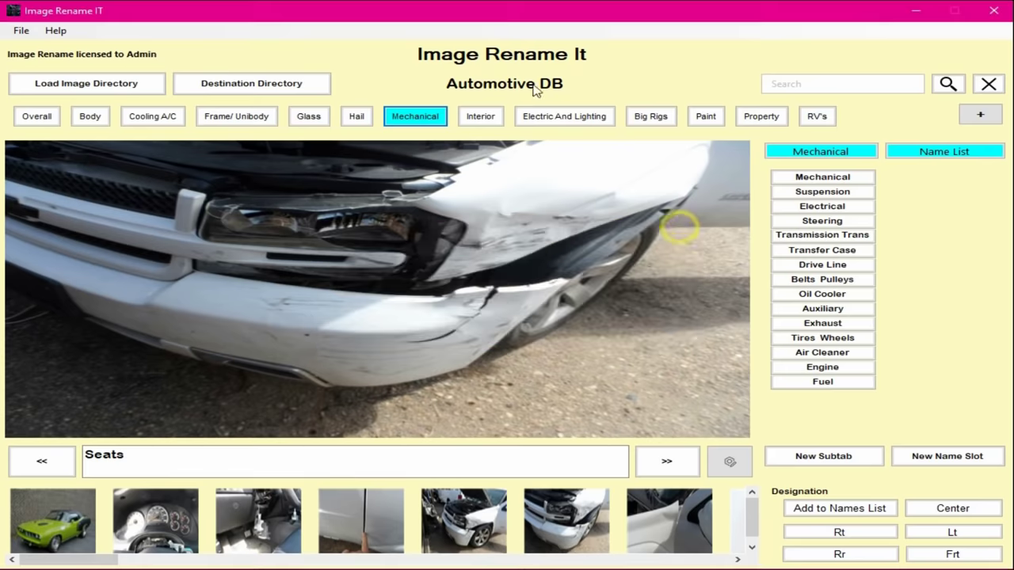
- Create and save a new database named 'test db' from File > New DB
click(19, 31)
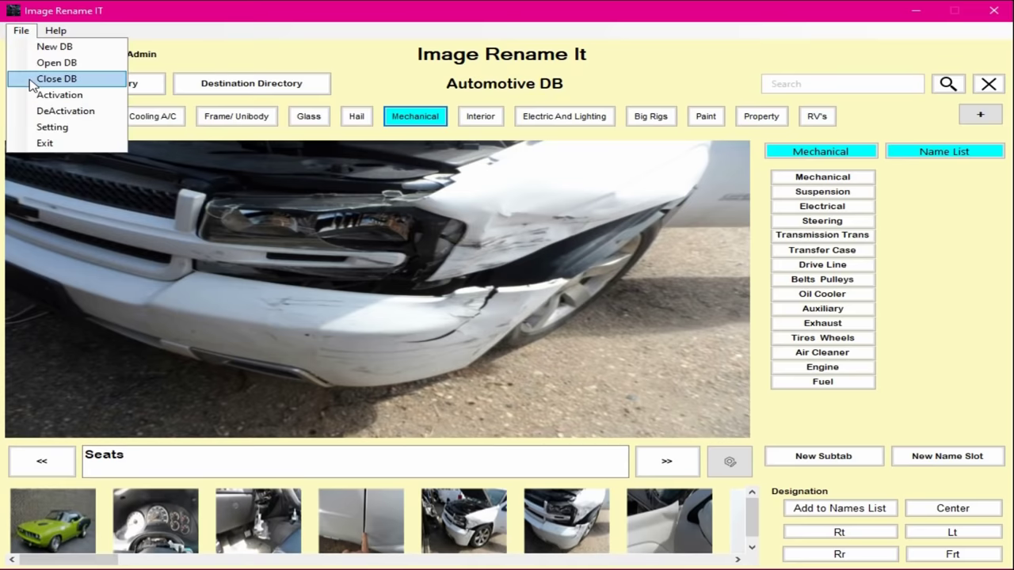
click(52, 47)
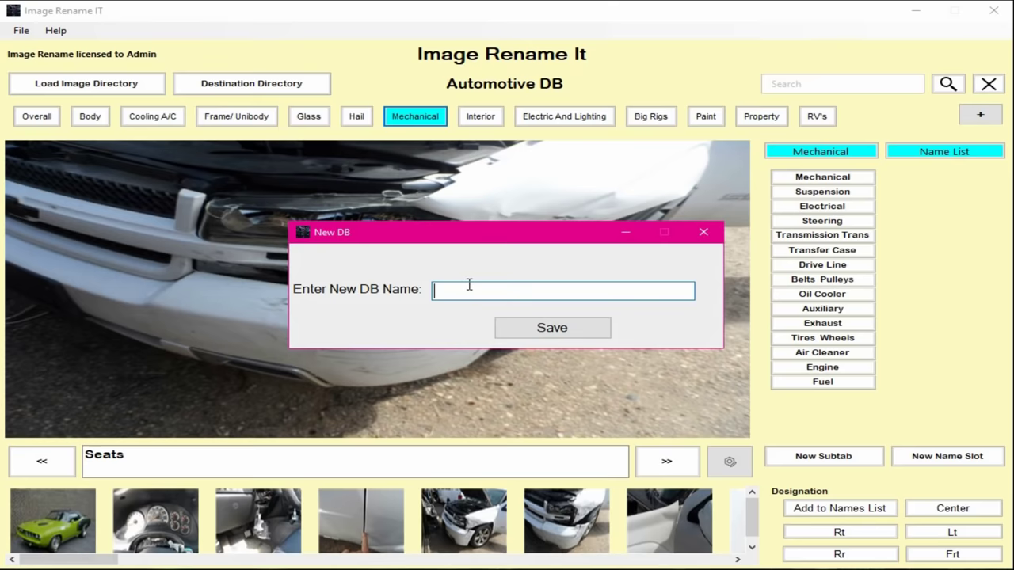
text(test db)
click(545, 328)
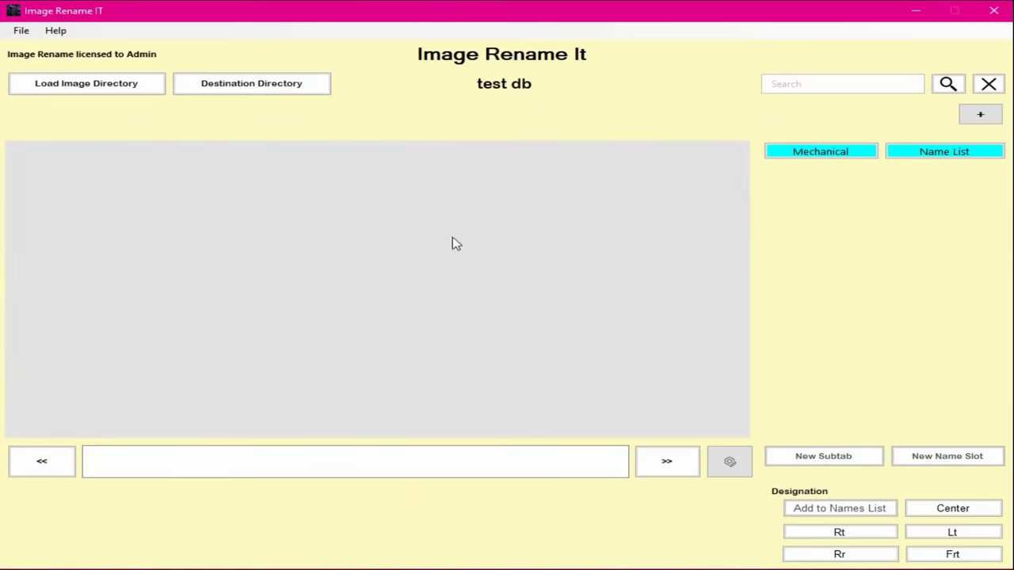
- Reopen Automotive DB through File > Open DB and select the tire photo under Tires Wheels
click(497, 87)
click(21, 30)
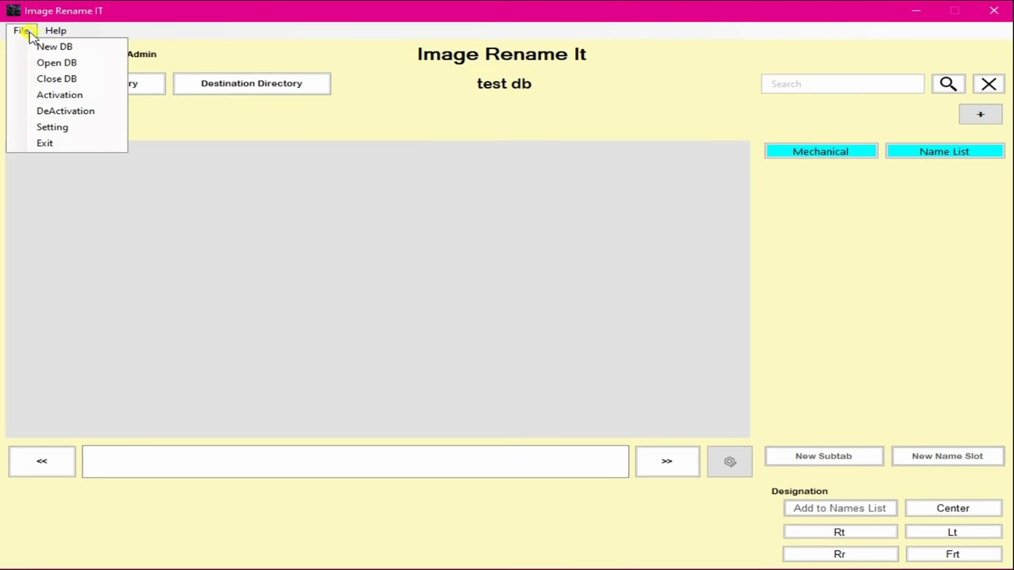
click(30, 63)
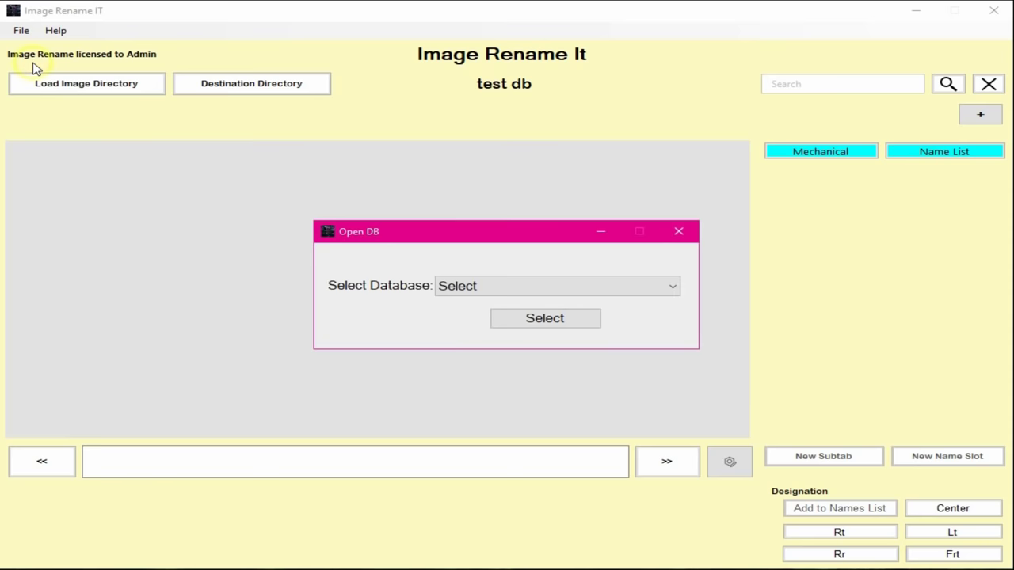
click(487, 289)
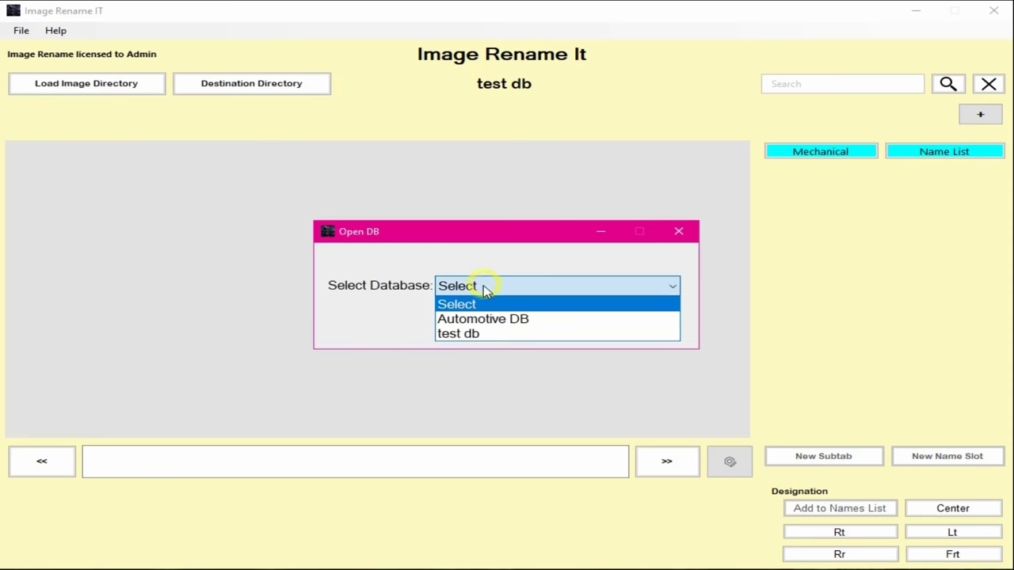
click(459, 318)
click(564, 323)
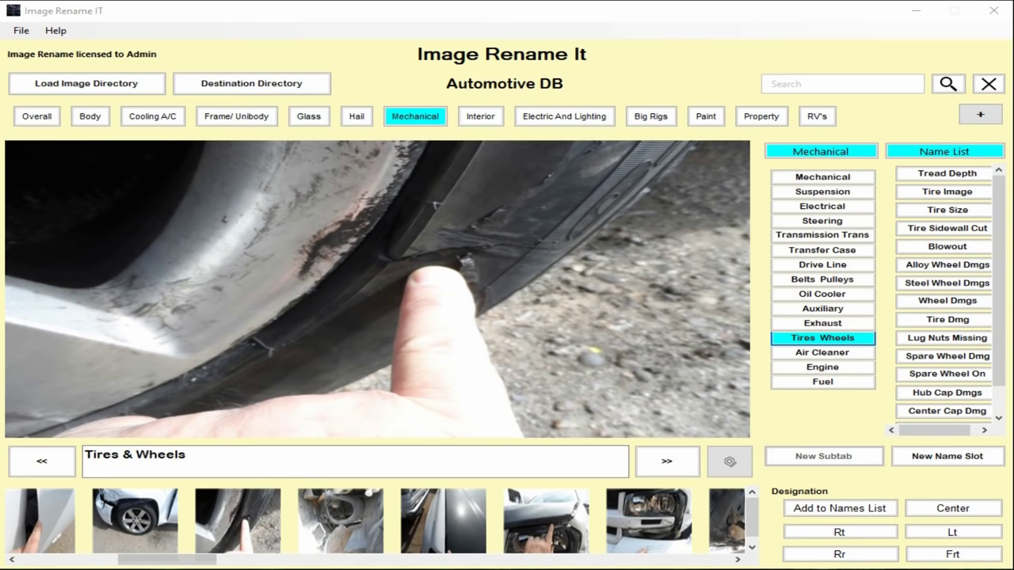
click(730, 462)
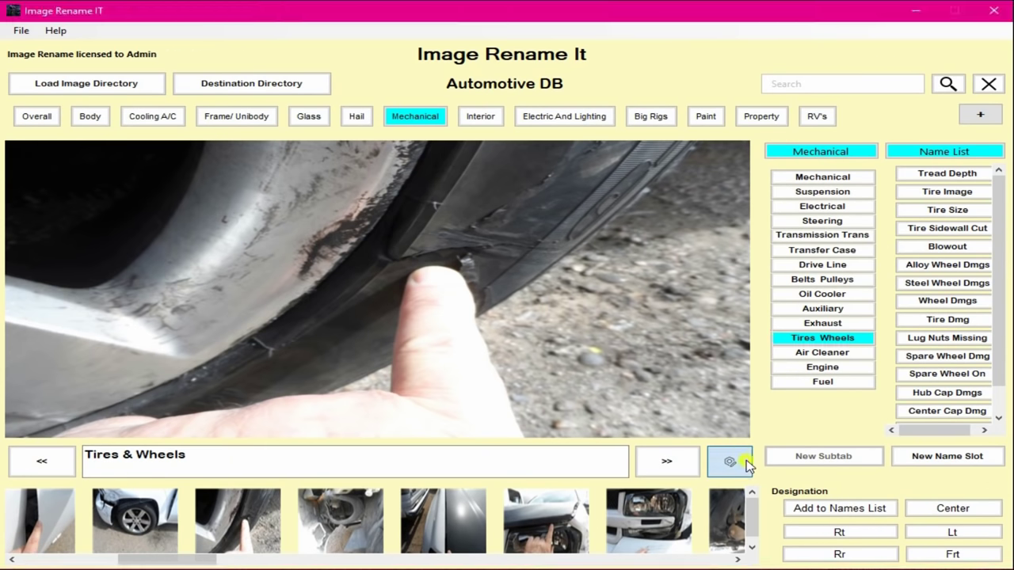
- Reposition and enlarge the photo editor window and check the marker colour and width
drag(570, 131, 463, 48)
drag(757, 371, 967, 493)
click(173, 478)
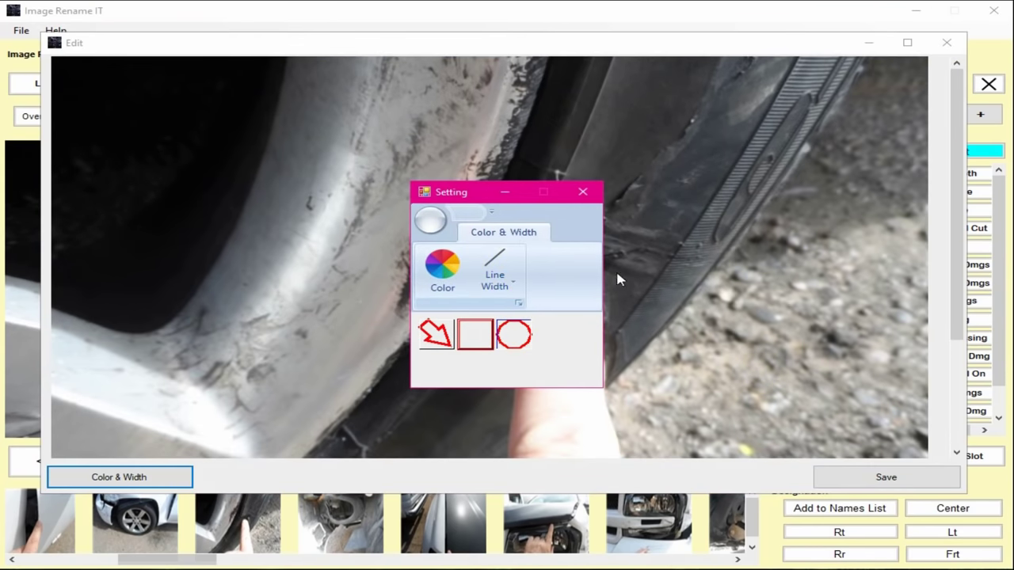
click(578, 189)
- Draw red circles on the tire damage and delete the extra one
click(499, 219)
click(554, 277)
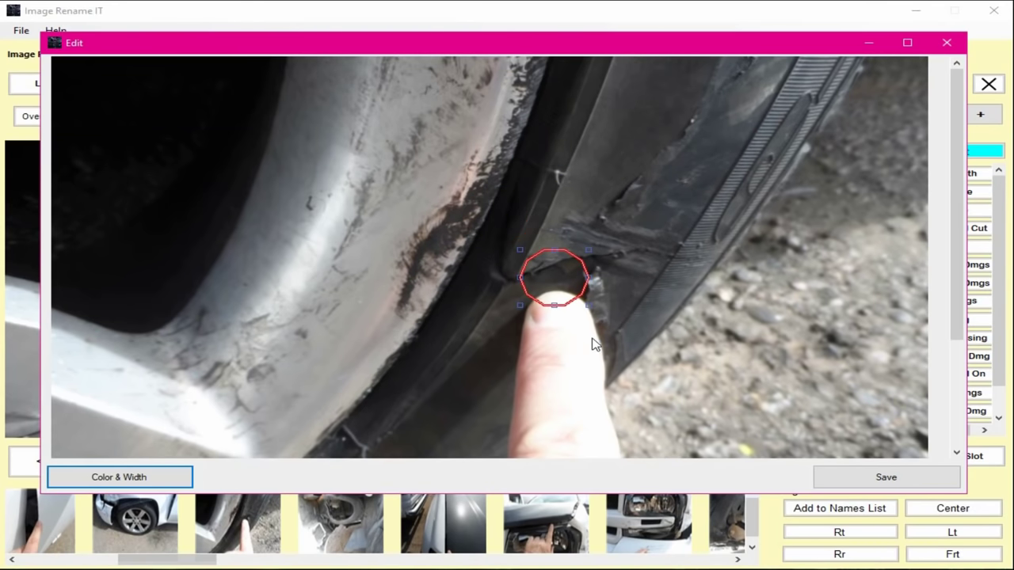
click(586, 303)
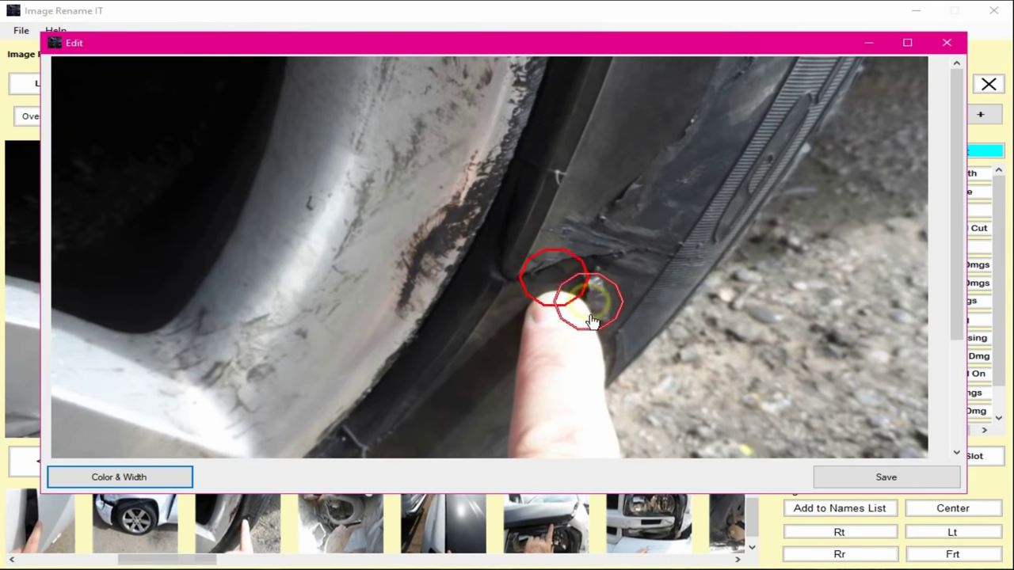
right_click(600, 311)
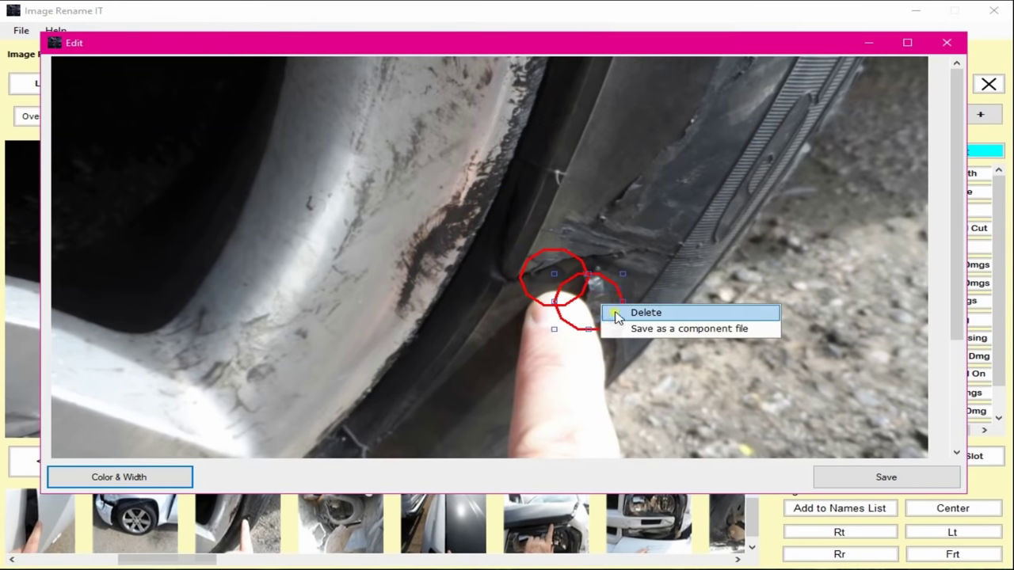
click(613, 311)
- Enlarge the red circle around the sidewall cut, remove the stray small circle, and save
click(575, 290)
click(588, 294)
scroll(656, 351, up, 3)
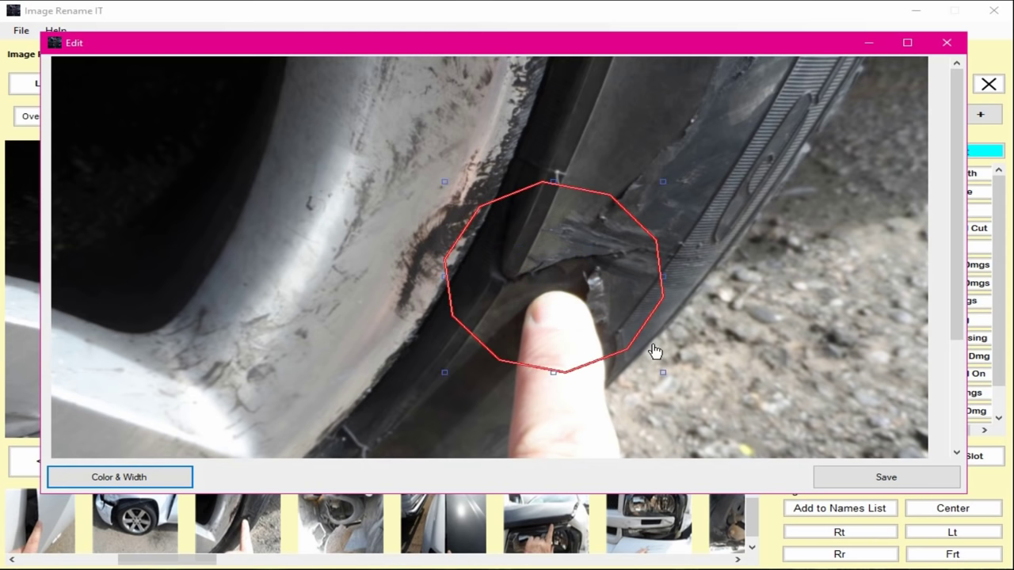
click(778, 315)
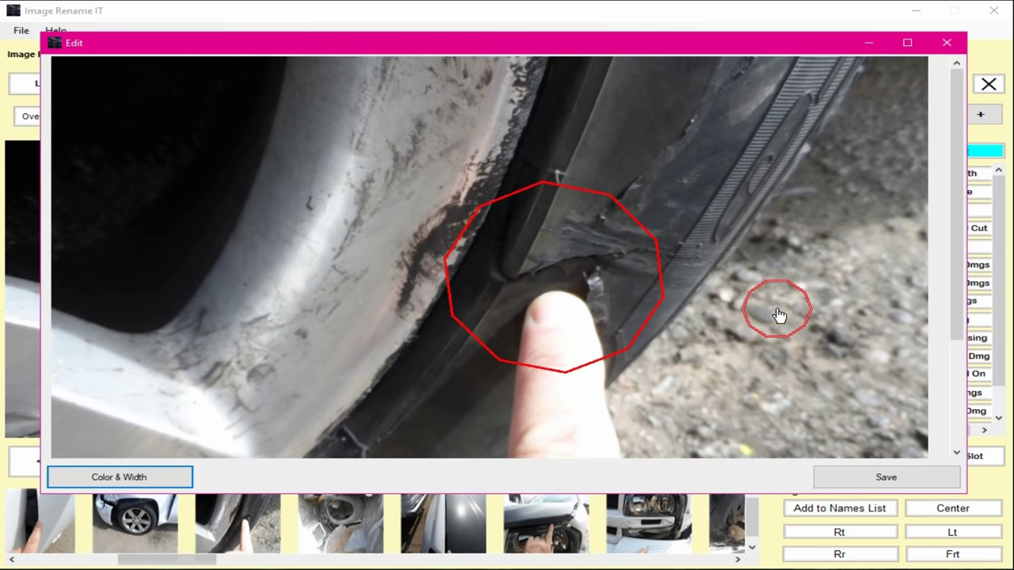
right_click(779, 312)
click(808, 319)
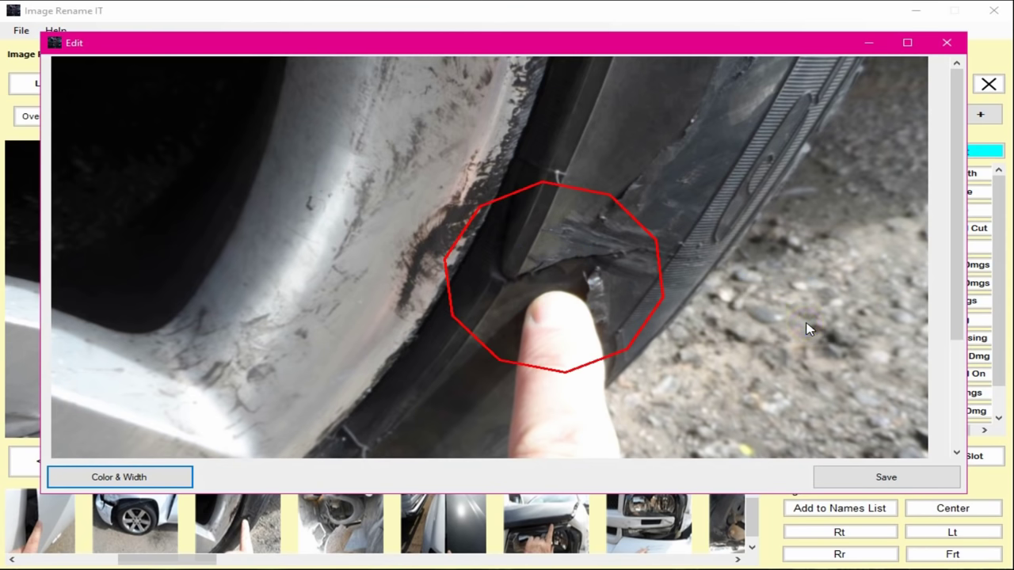
click(874, 480)
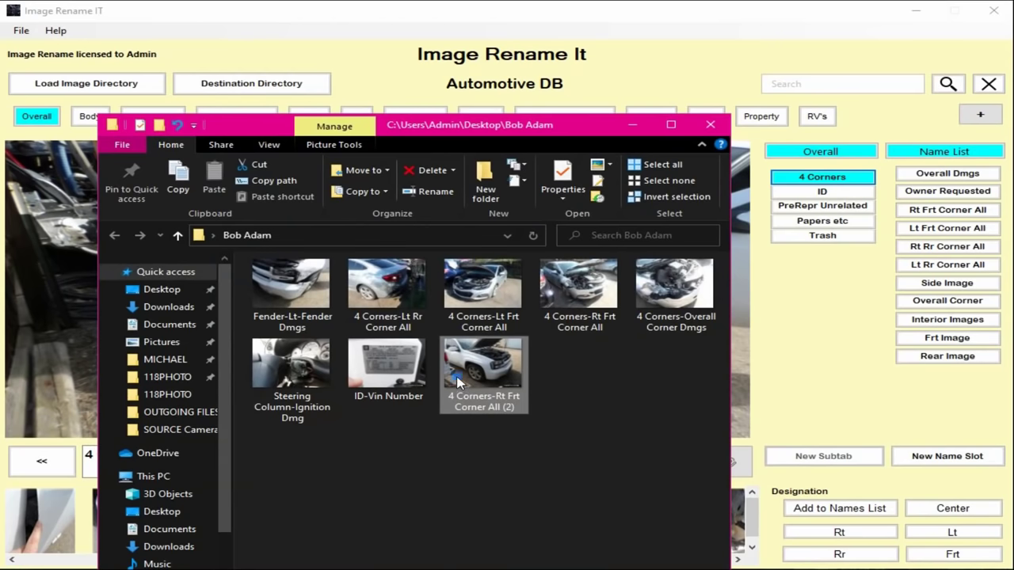
- Begin renaming the duplicate corner photo, cancel leaving its name unchanged, and minimize Explorer
right_click(455, 377)
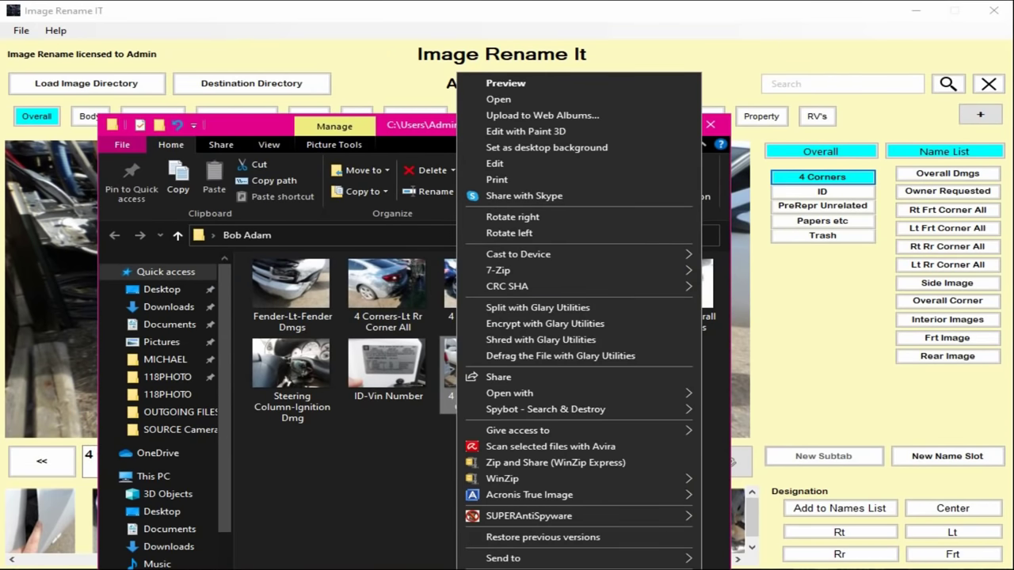
key(m)
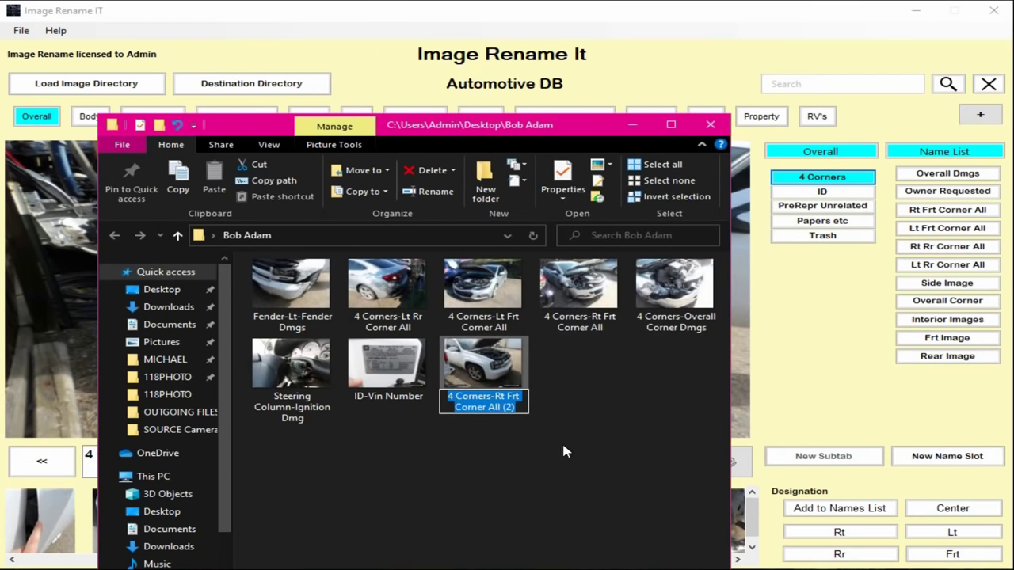
click(564, 445)
click(632, 124)
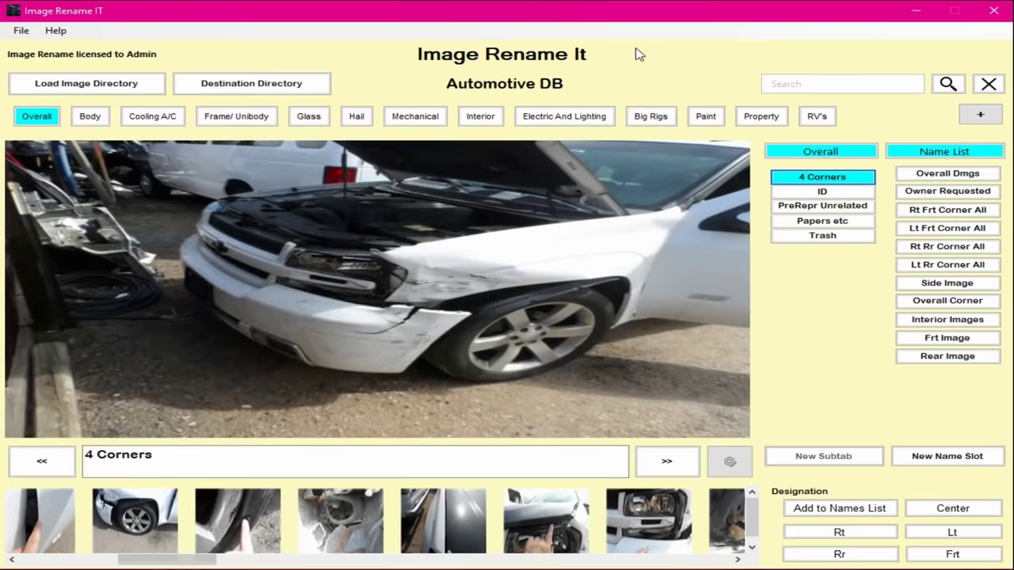